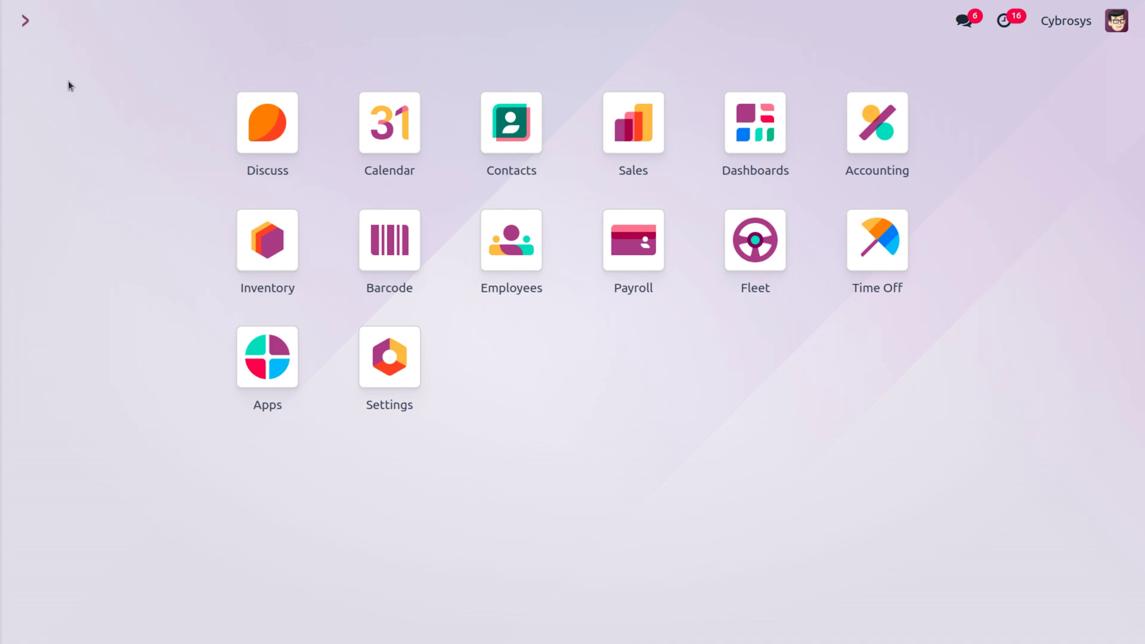
- Search the apps for "fl" and open the Fleet app
{"action": "type", "text": "fl"}
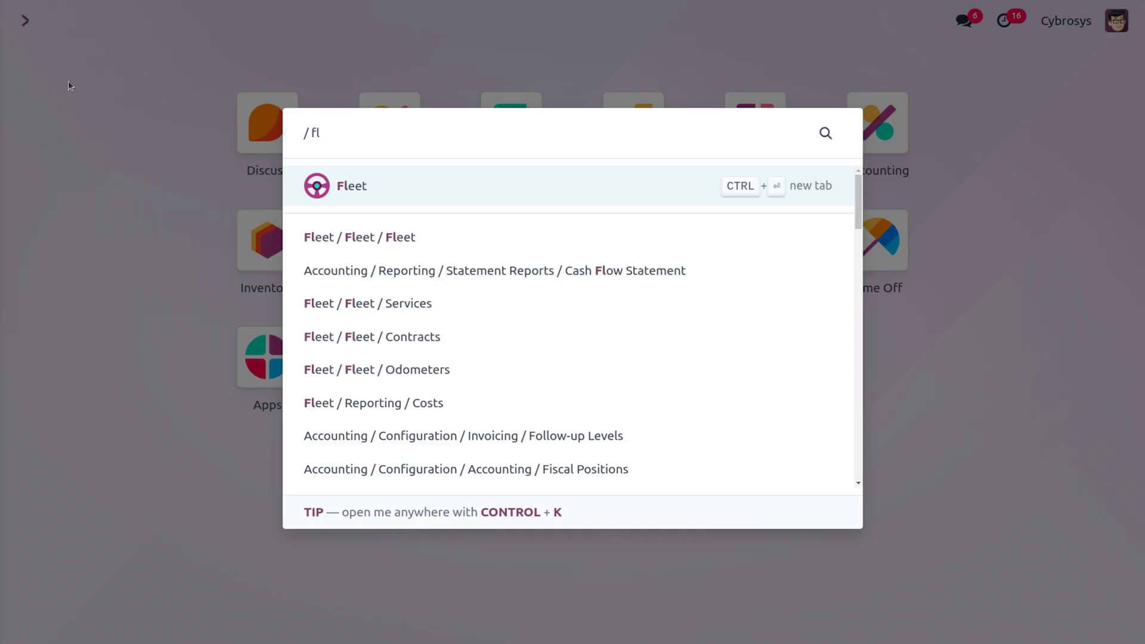
{"action": "type", "text": "\\"}
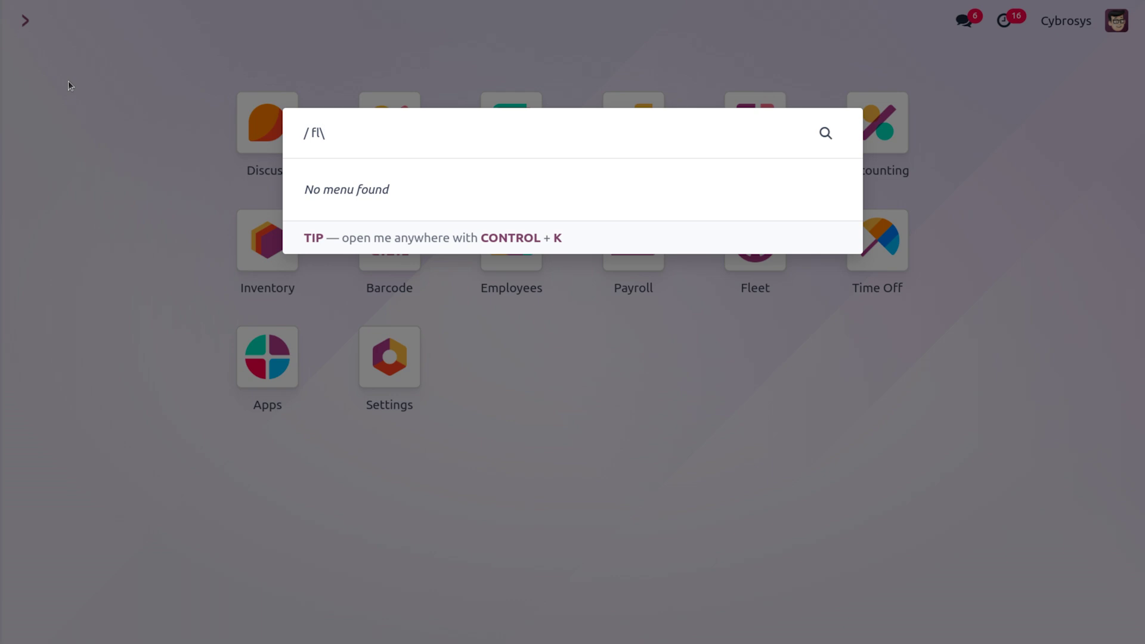
{"action": "key", "text": "BackSpace"}
{"action": "key", "text": "Return"}
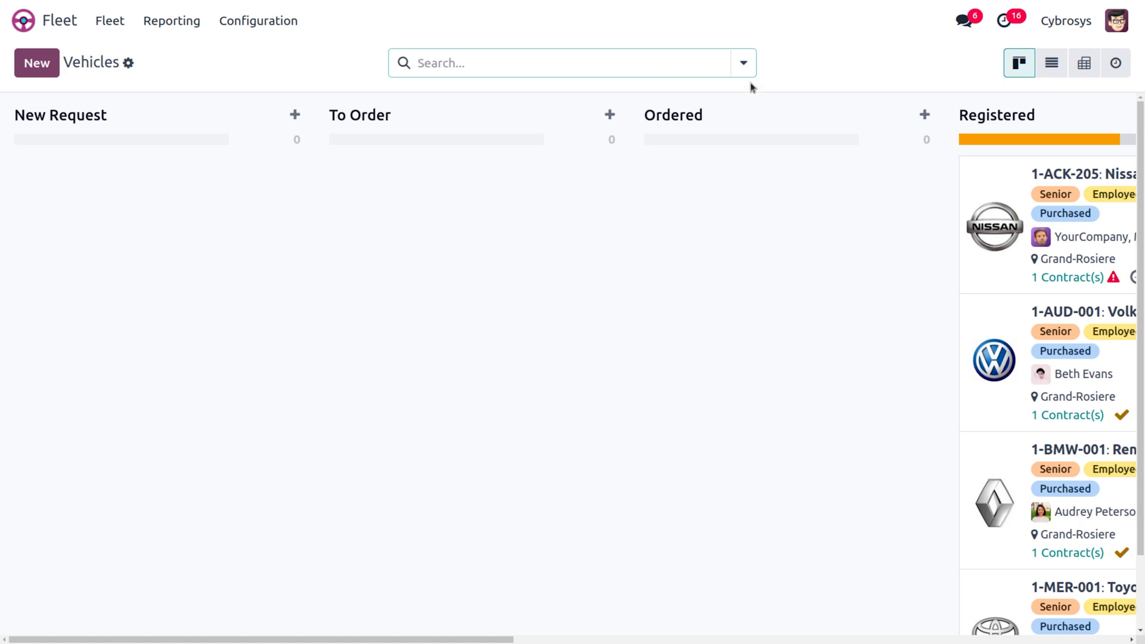
- Look through the fleet vehicles in list, pivot and activity views, and return to the kanban view
{"action": "left_click", "coordinate": [1045, 77]}
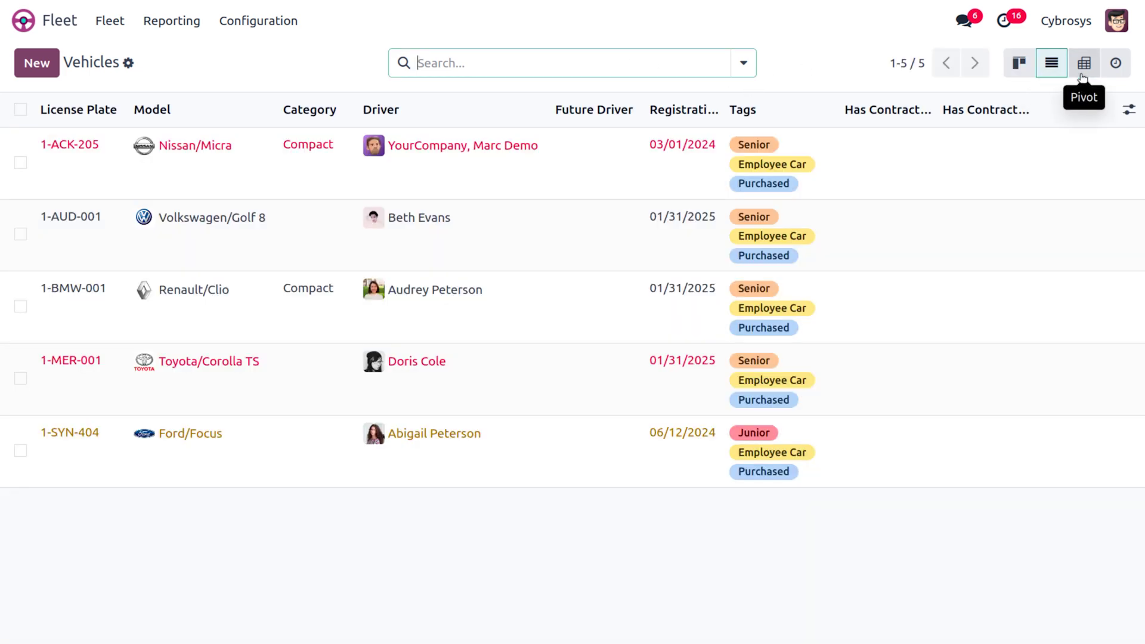
{"action": "left_click", "coordinate": [1083, 76]}
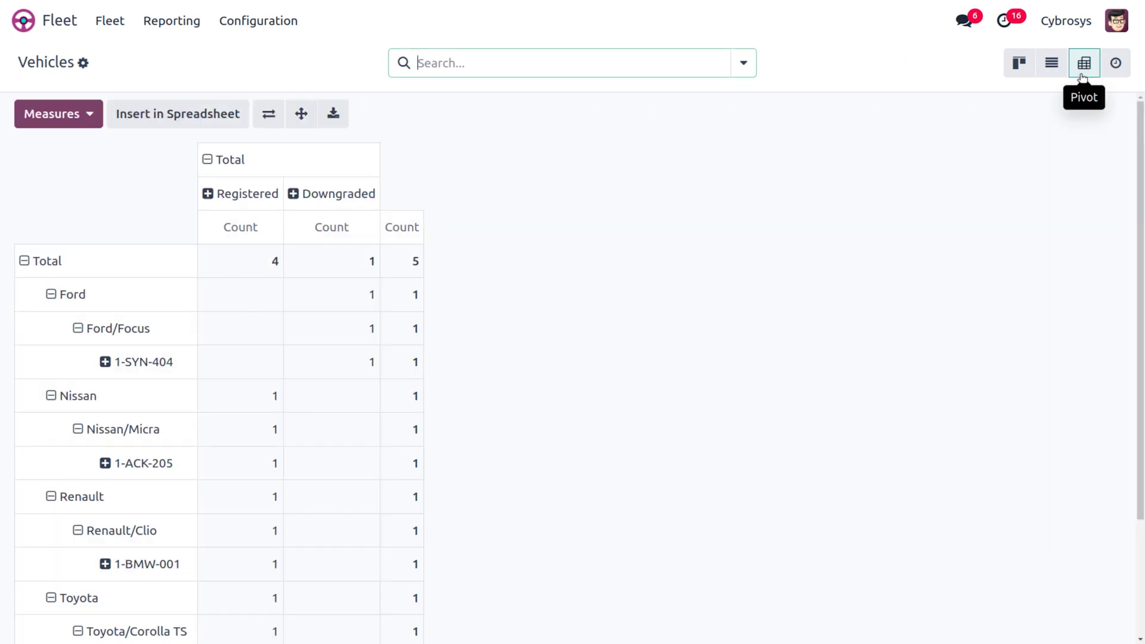
{"action": "left_click", "coordinate": [1117, 64]}
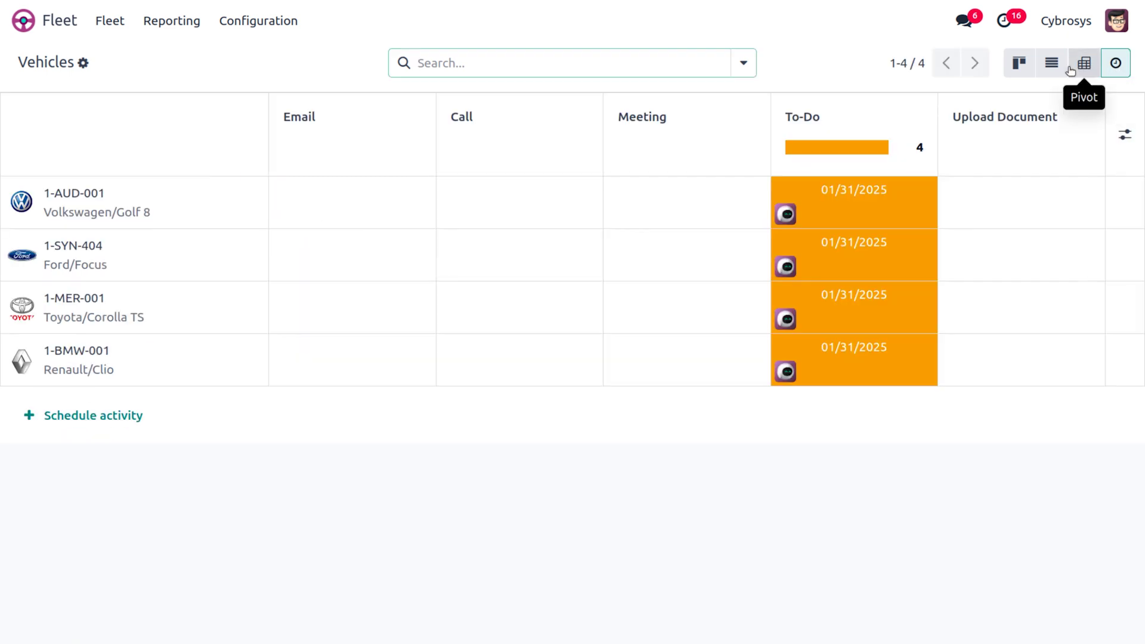
{"action": "left_click", "coordinate": [1012, 71]}
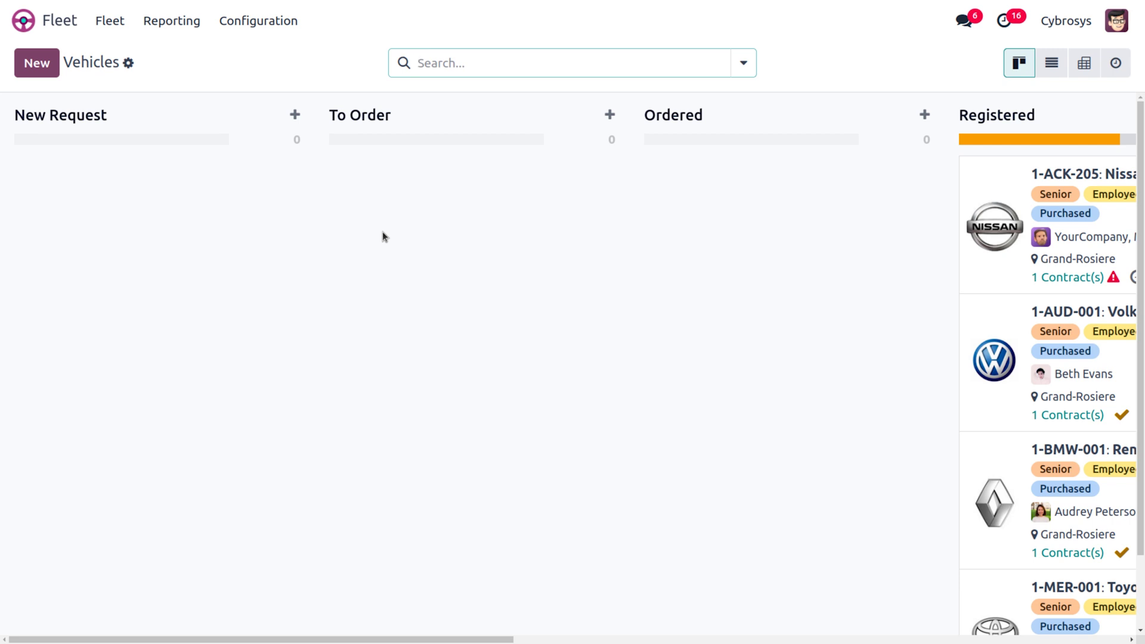
- Open the vehicle manufacturers overview and remove the With Models filter
{"action": "left_click", "coordinate": [279, 21]}
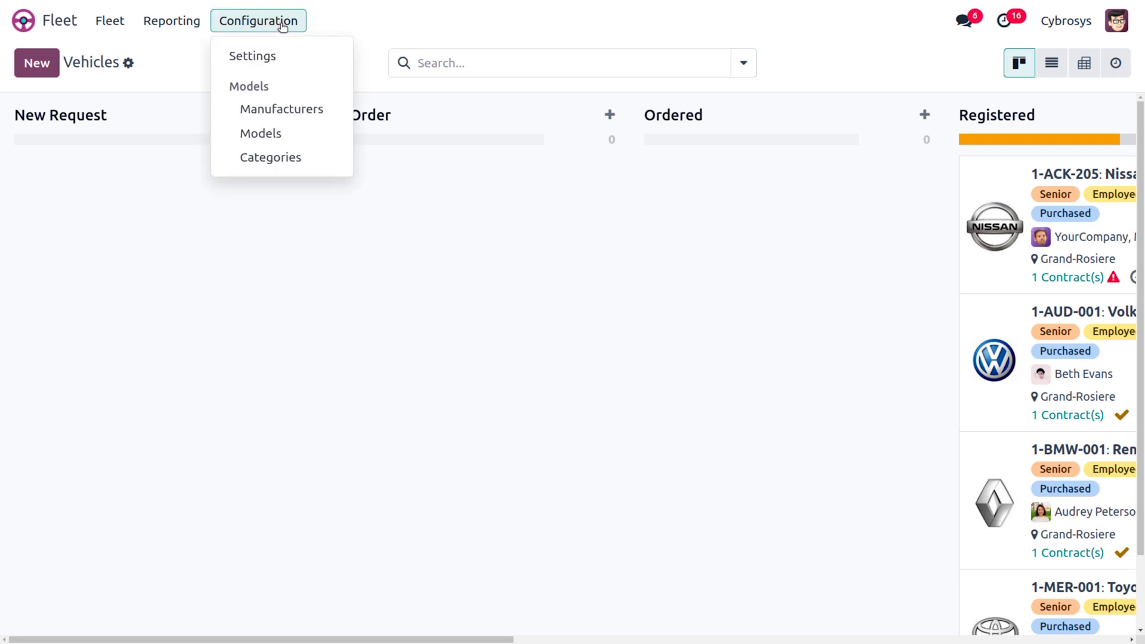
{"action": "left_click", "coordinate": [290, 117]}
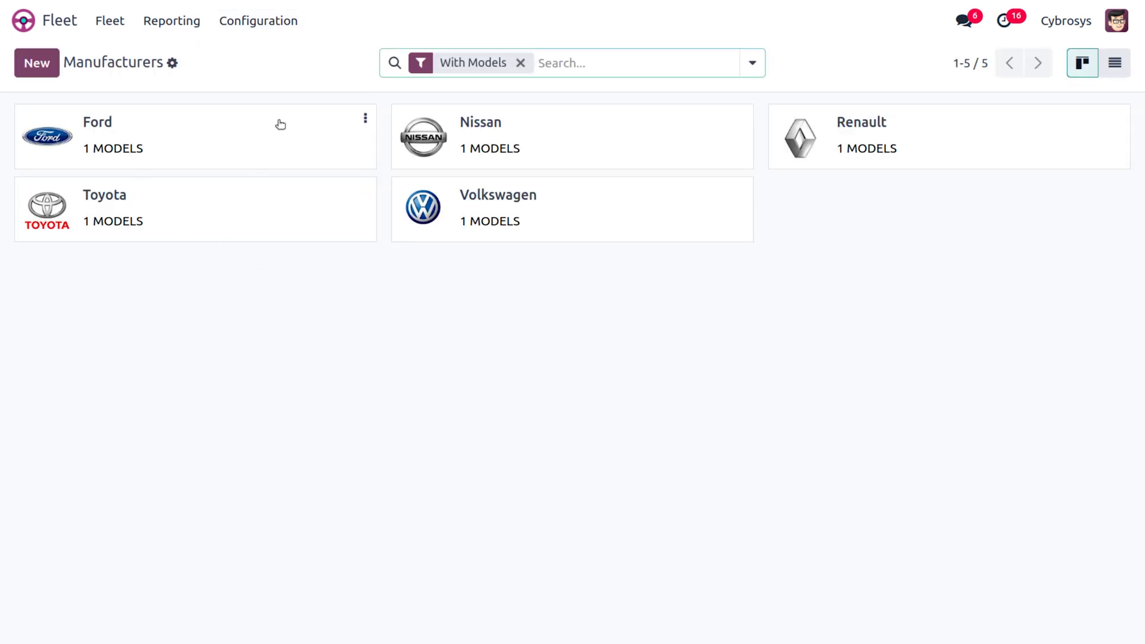
{"action": "left_click", "coordinate": [520, 64]}
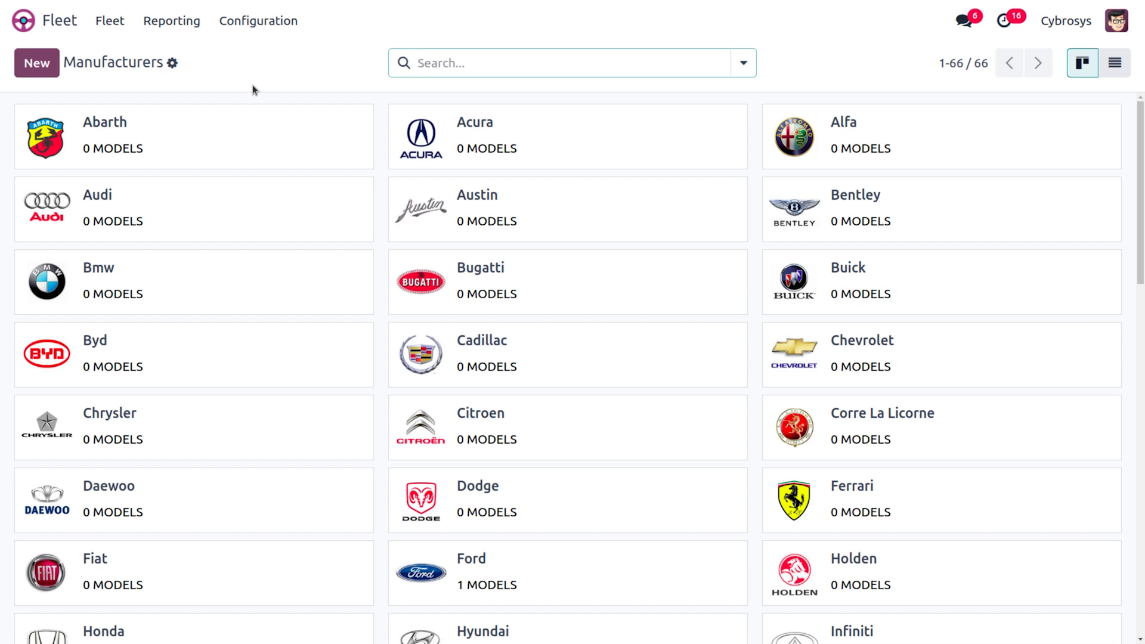
- Create and save a manufacturer named TATA with Tata_logo.svg.png from Downloads as its logo
{"action": "left_click", "coordinate": [51, 71]}
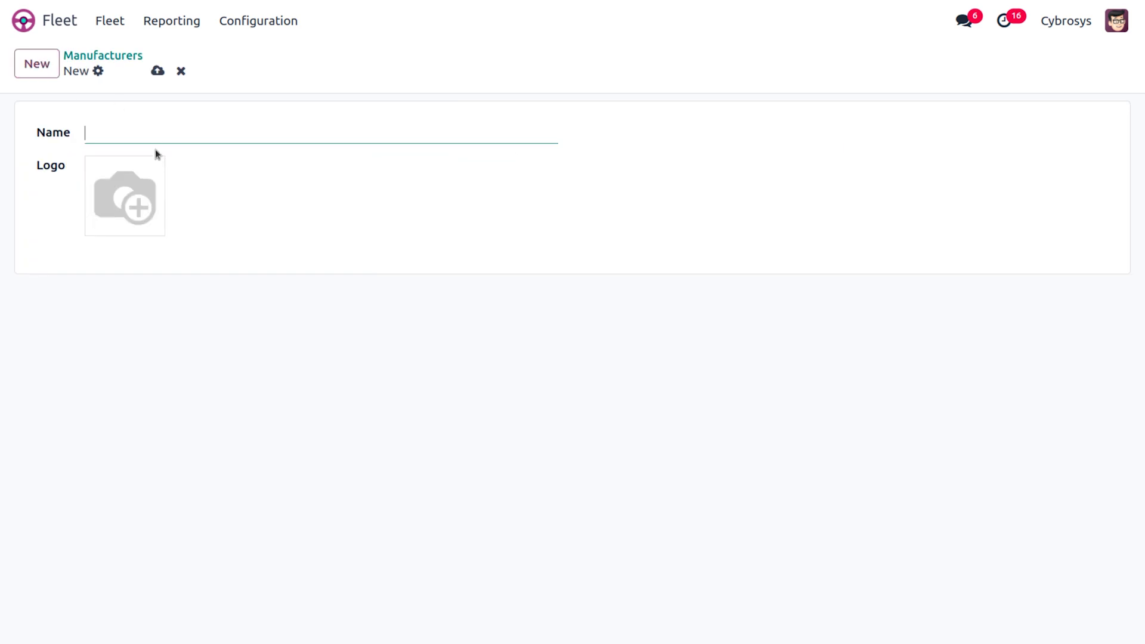
{"action": "type", "text": "TATA"}
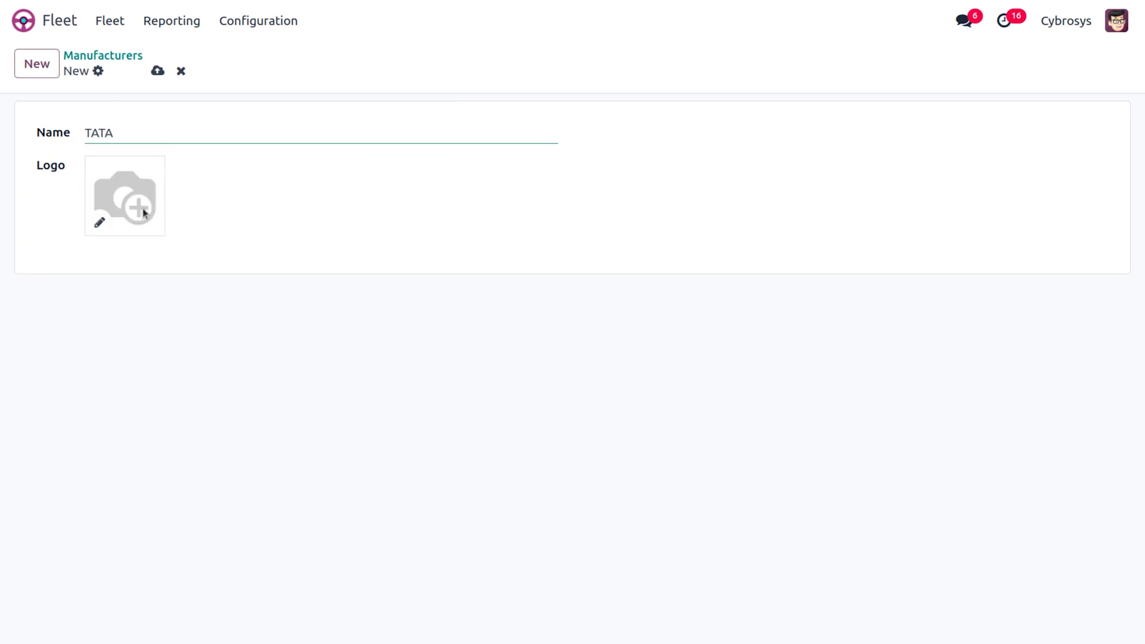
{"action": "left_click", "coordinate": [99, 222]}
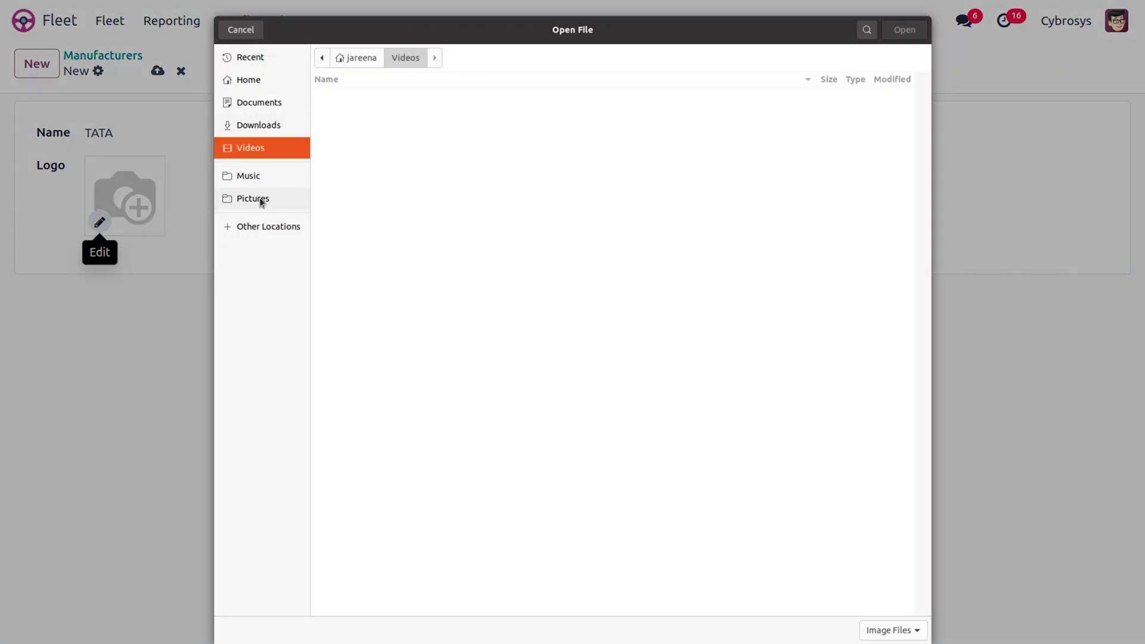
{"action": "left_click", "coordinate": [267, 126]}
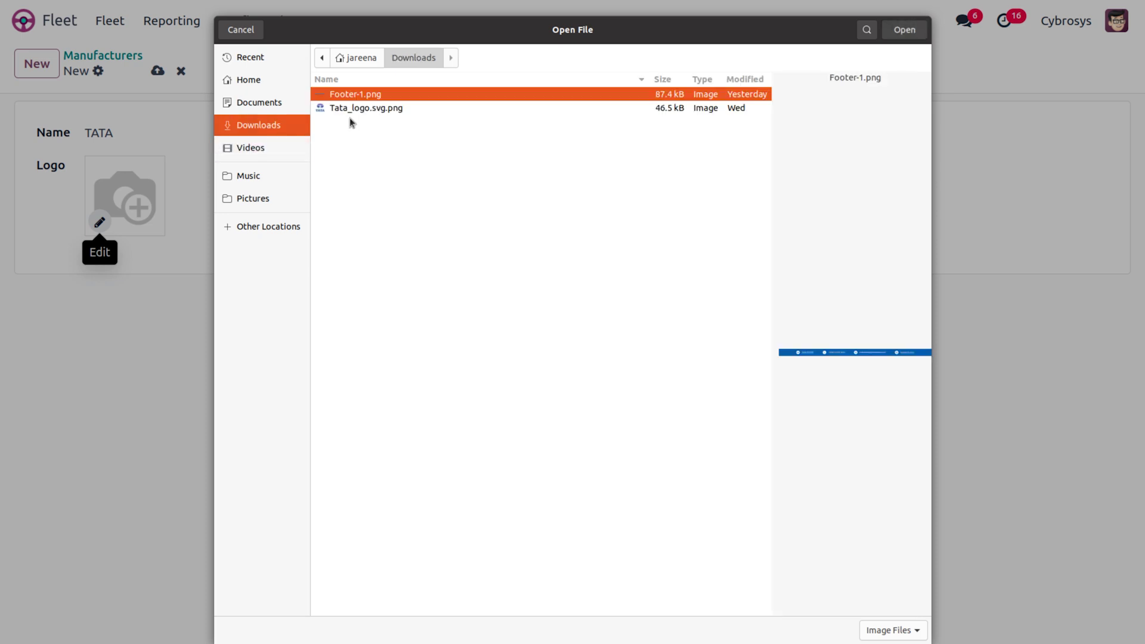
{"action": "left_click", "coordinate": [377, 109]}
{"action": "double_click", "coordinate": [377, 109]}
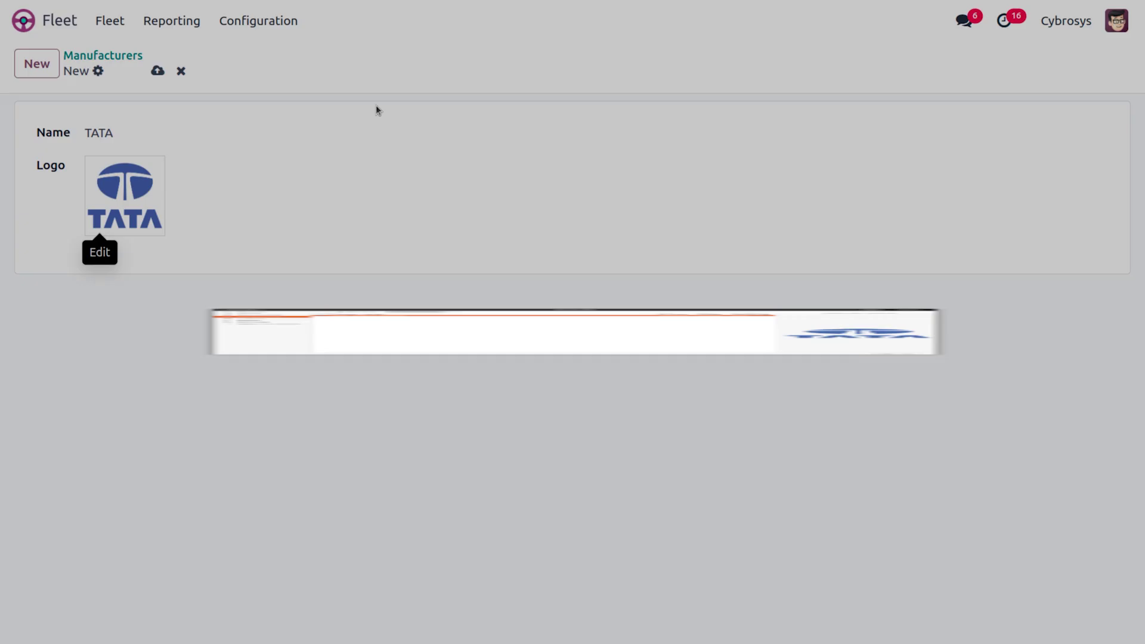
{"action": "left_click", "coordinate": [158, 72]}
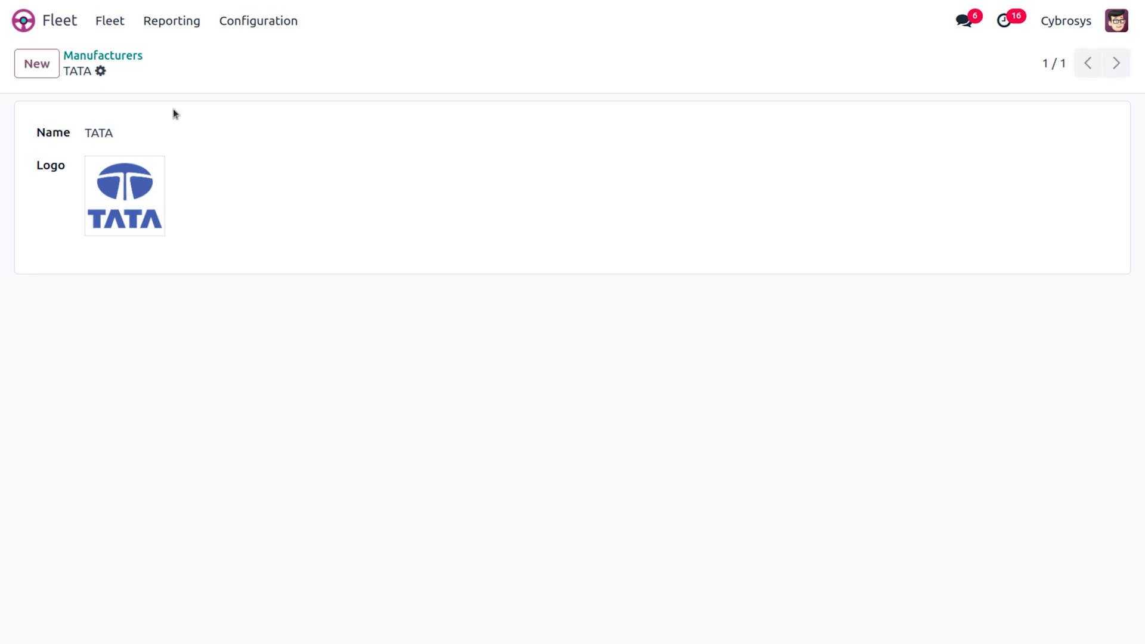
- Search the manufacturers for TATA and open that manufacturer's list of models
{"action": "left_click", "coordinate": [131, 61]}
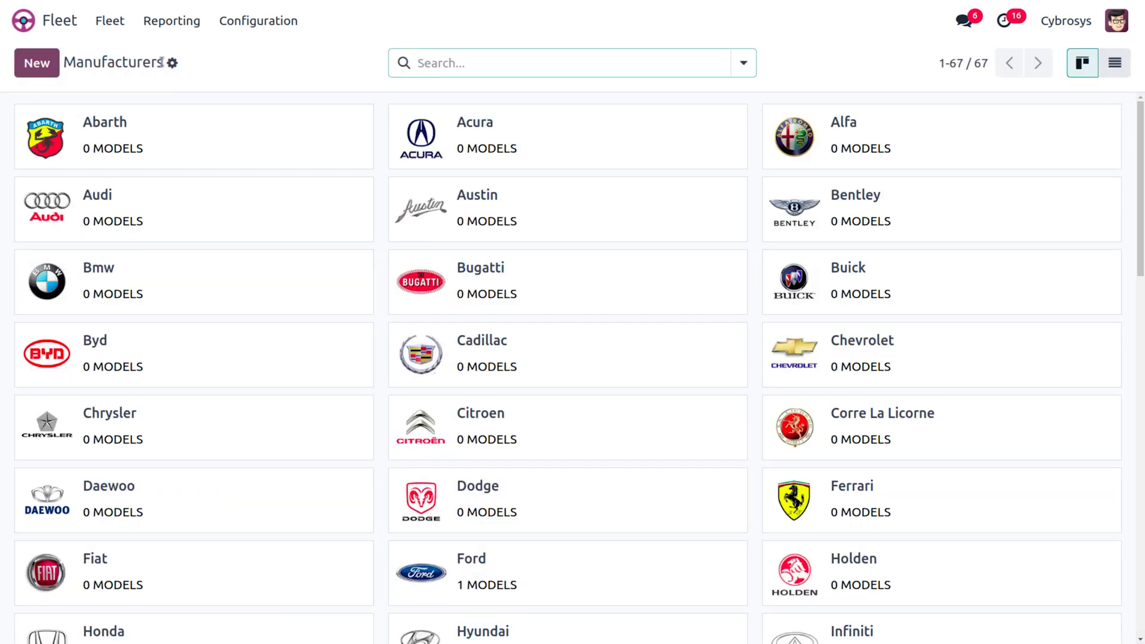
{"action": "type", "text": "TATA"}
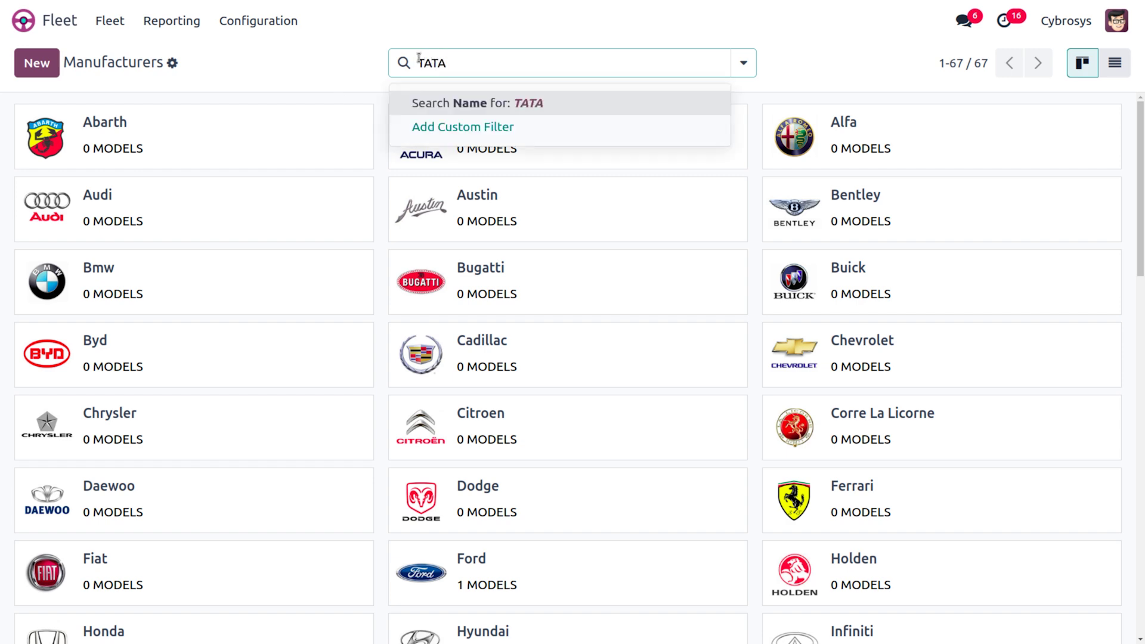
{"action": "key", "text": "Return"}
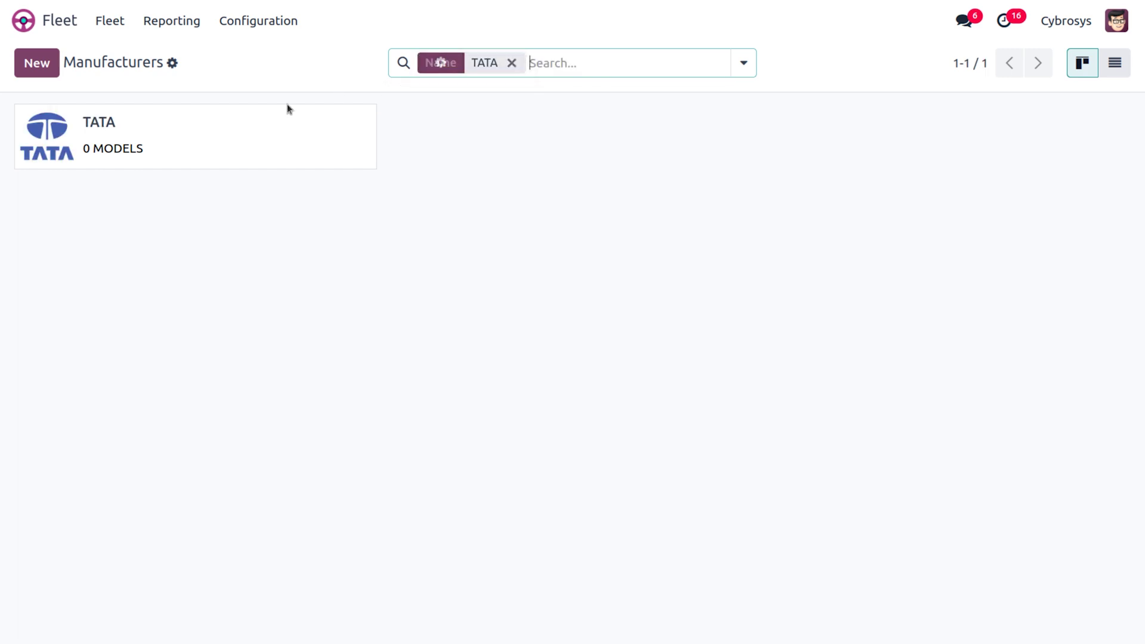
{"action": "left_click", "coordinate": [245, 146]}
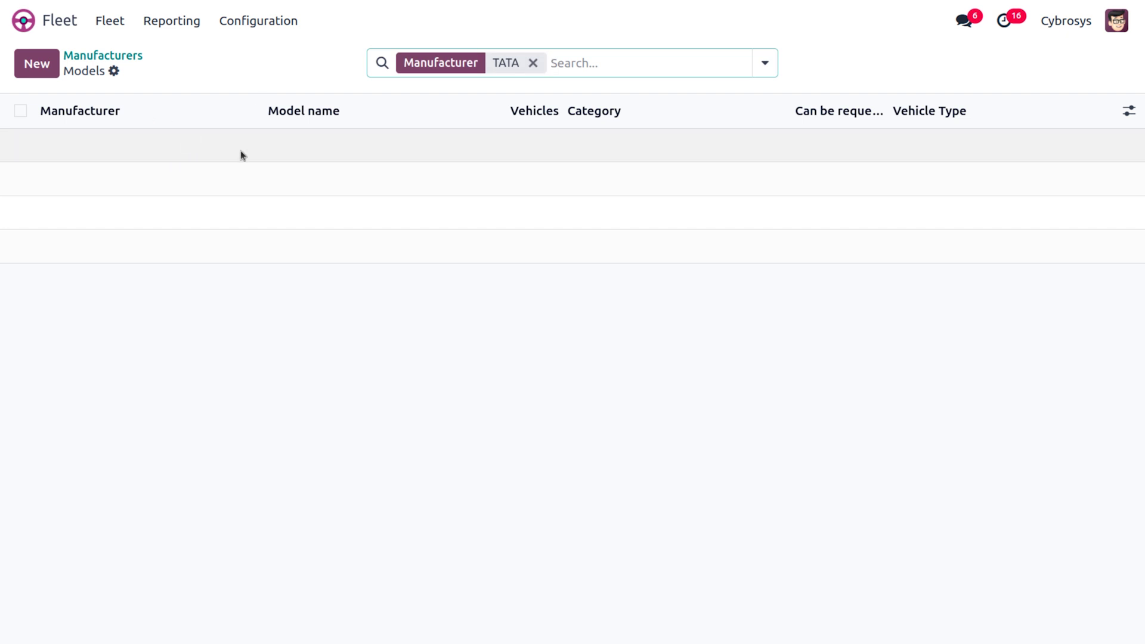
- Open the list of all vehicle models and expand the Ford group
{"action": "left_click", "coordinate": [261, 24]}
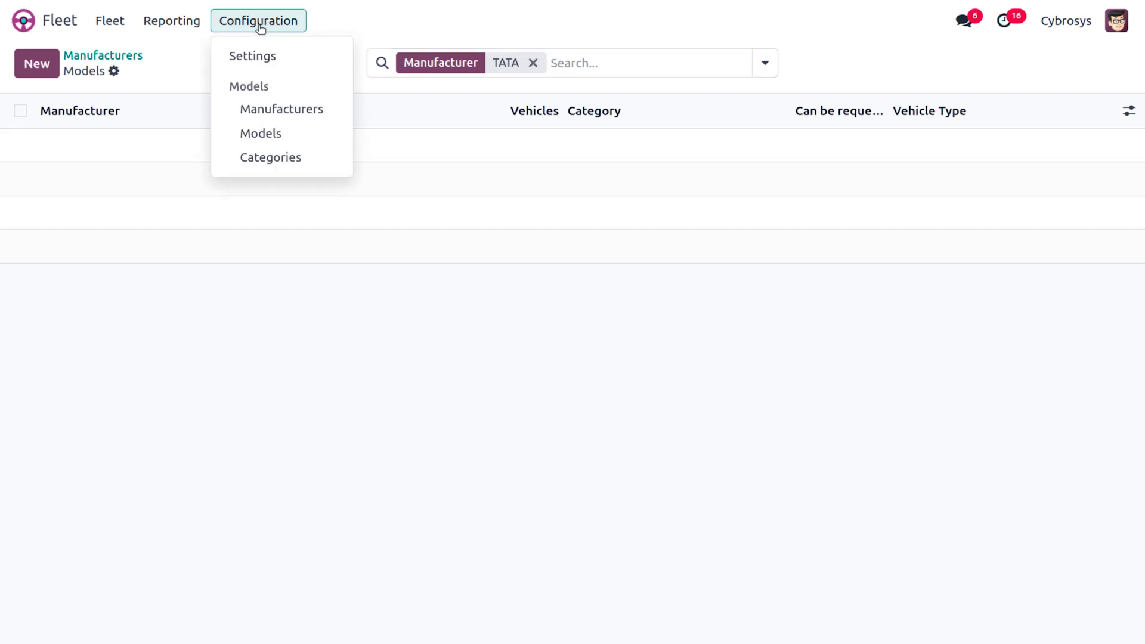
{"action": "left_click", "coordinate": [265, 130]}
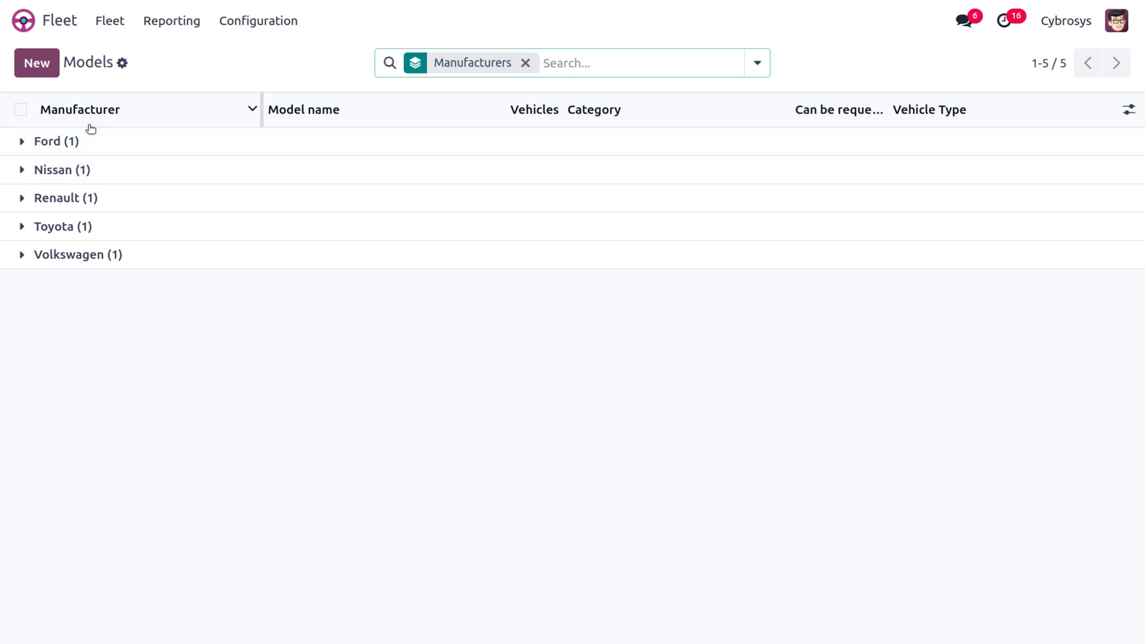
{"action": "left_click", "coordinate": [22, 143]}
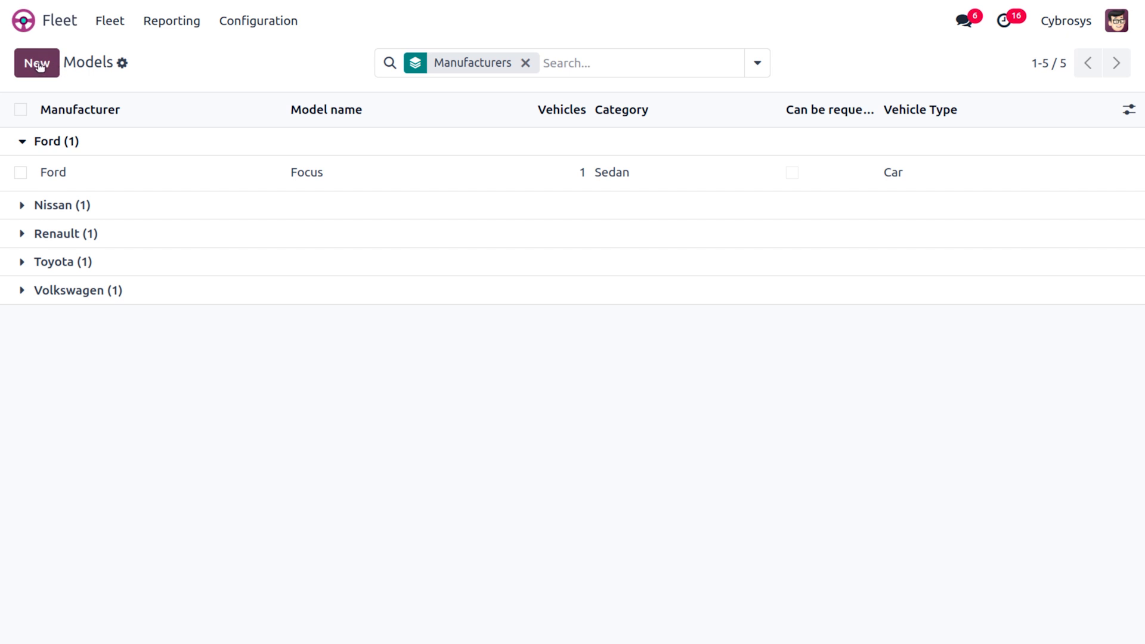
- Start a new vehicle model named Nano with TATA as the manufacturer
{"action": "left_click", "coordinate": [38, 66]}
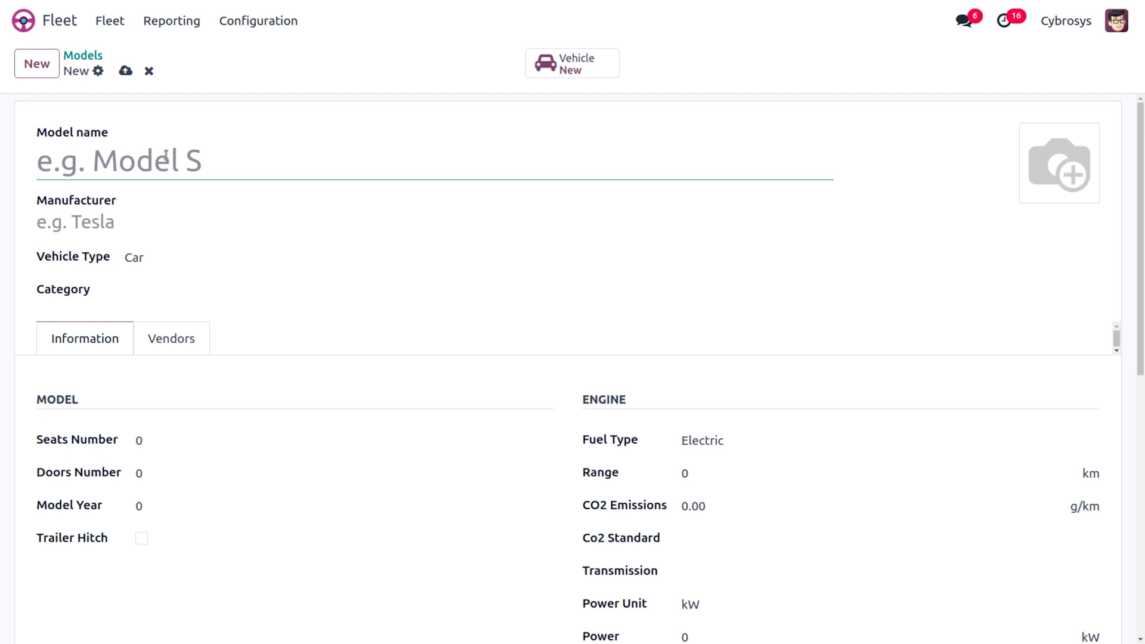
{"action": "type", "text": "NA"}
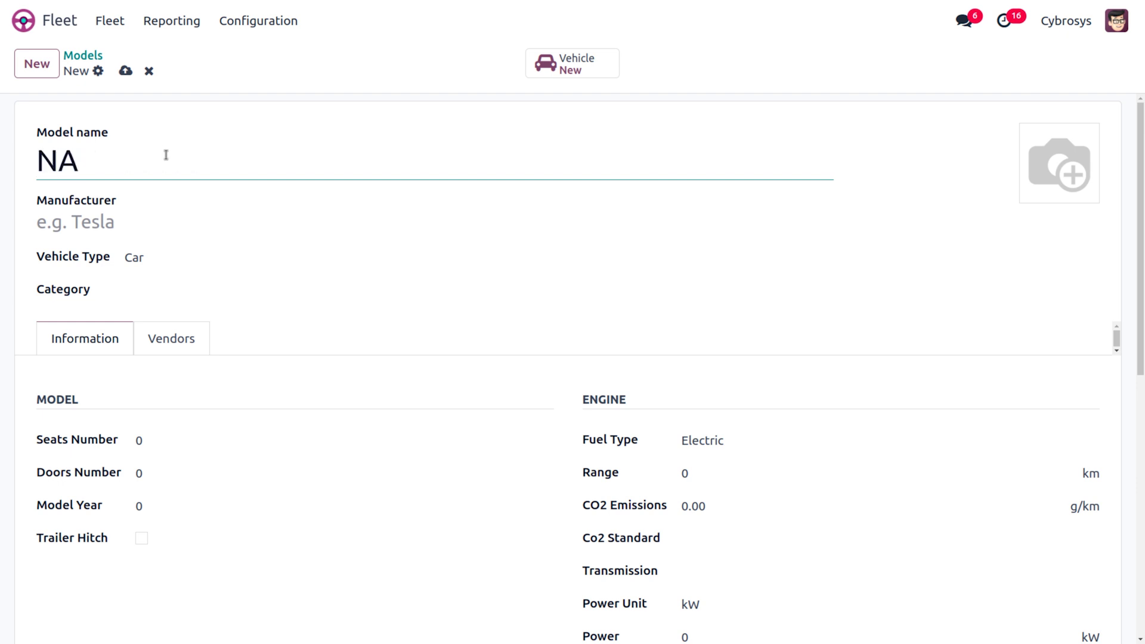
{"action": "key", "text": "BackSpace"}
{"action": "type", "text": "ano"}
{"action": "left_click", "coordinate": [136, 220]}
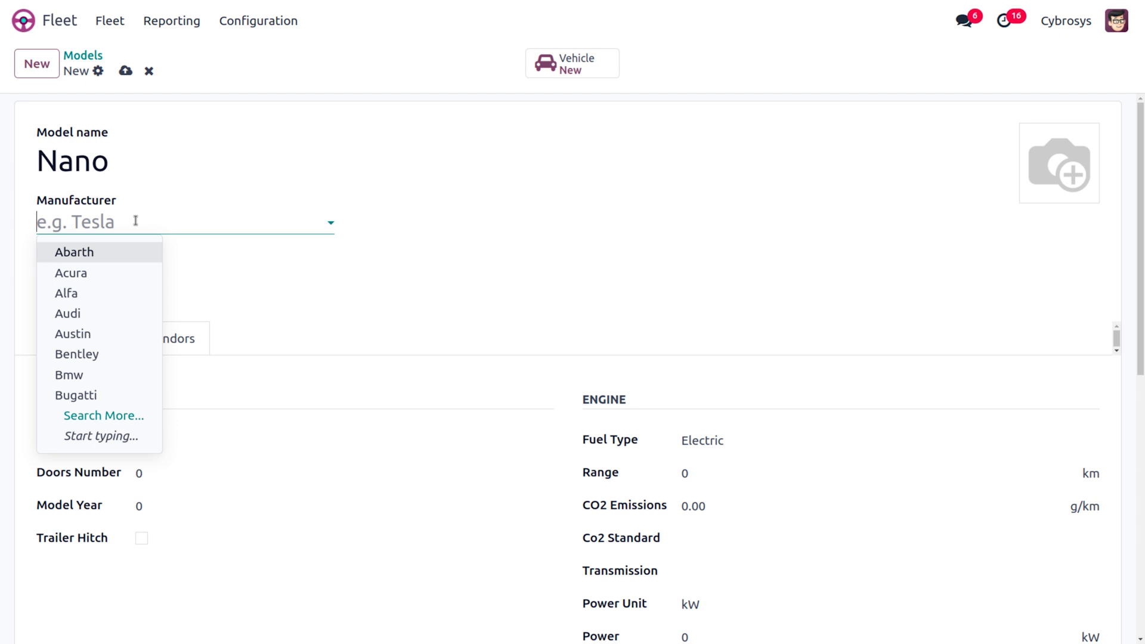
{"action": "type", "text": "ta"}
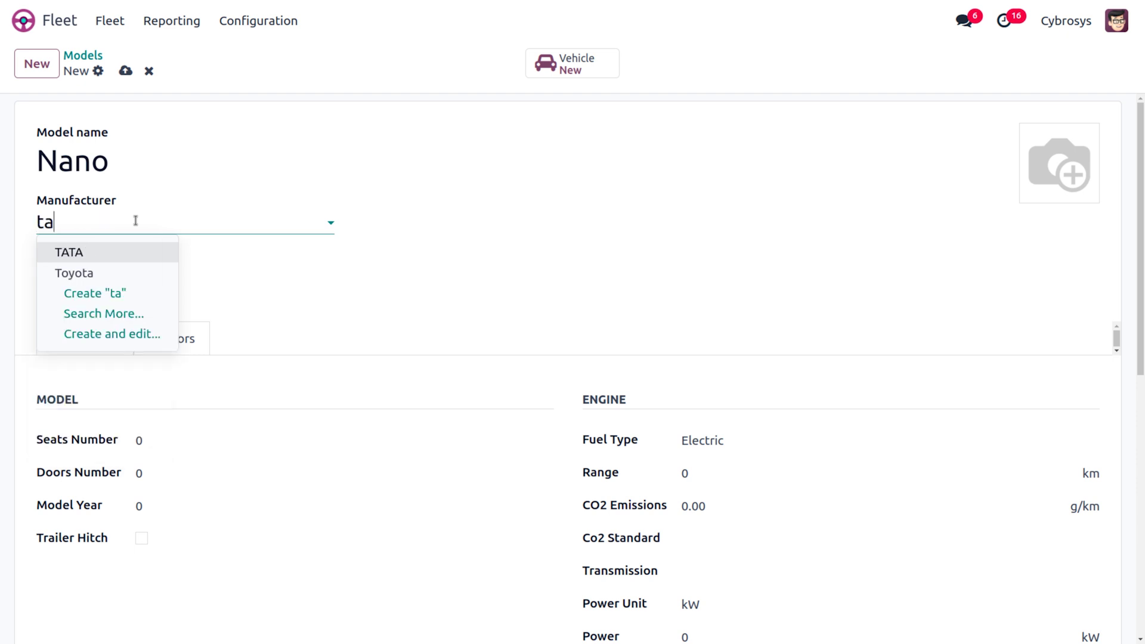
{"action": "key", "text": "Return"}
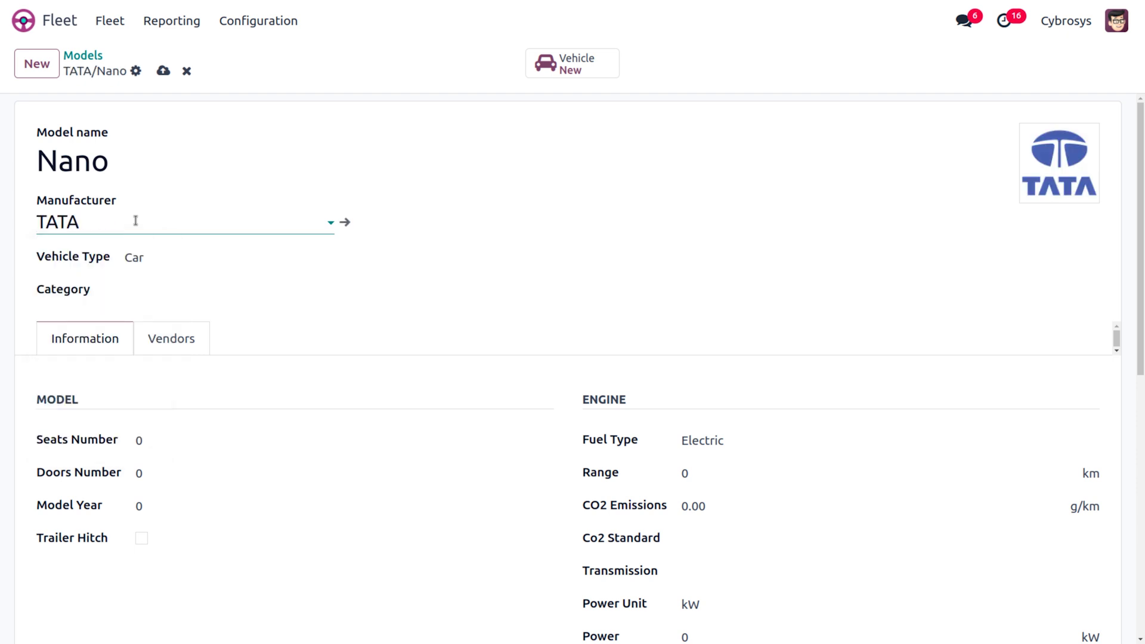
- Set the Nano model's vehicle type to Car and its category to SUV, and save the record
{"action": "left_click", "coordinate": [165, 264]}
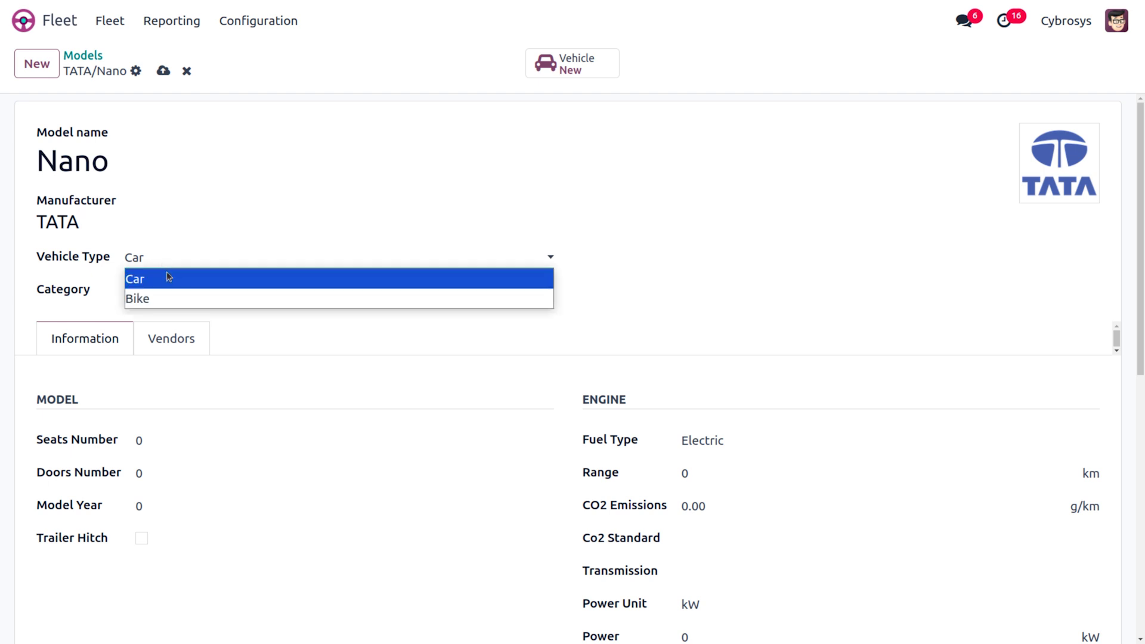
{"action": "left_click", "coordinate": [170, 281]}
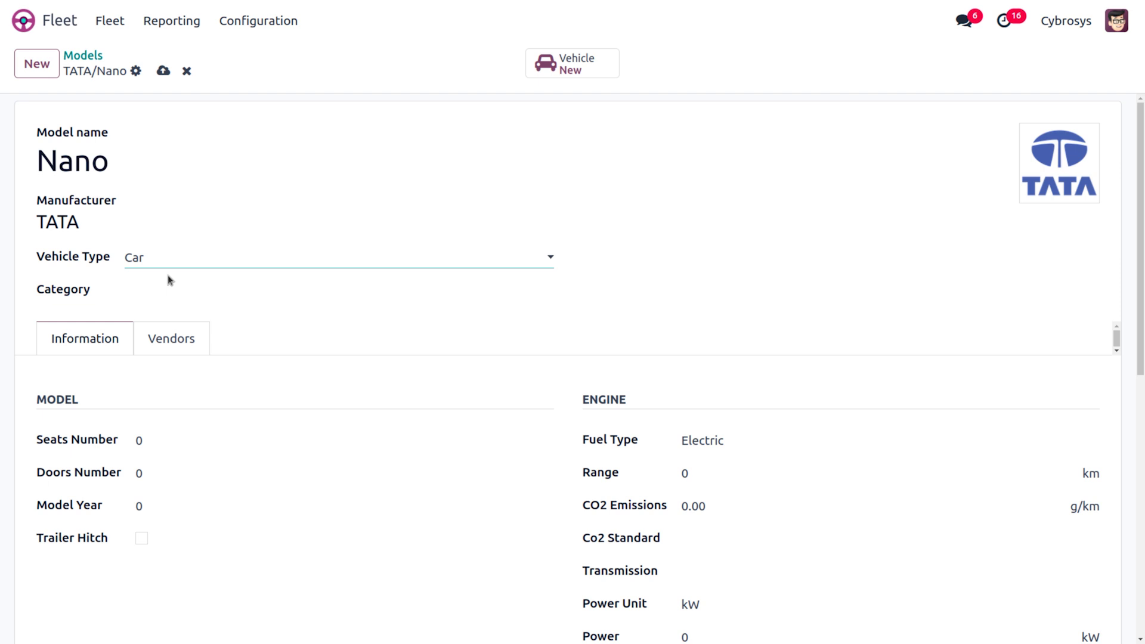
{"action": "left_click", "coordinate": [162, 297]}
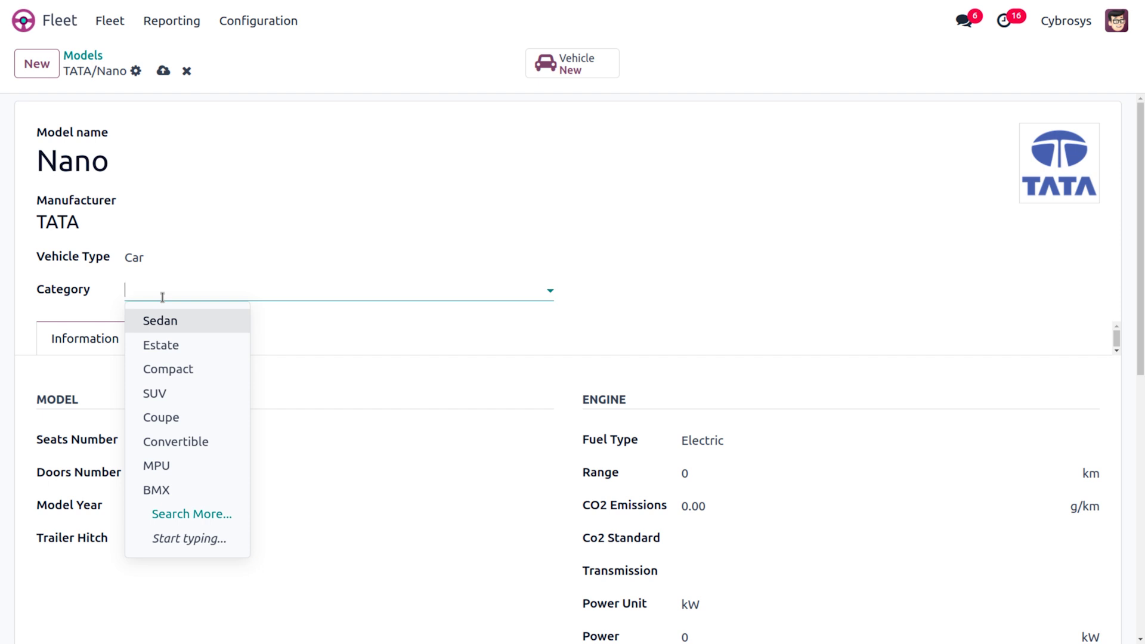
{"action": "left_click", "coordinate": [169, 393]}
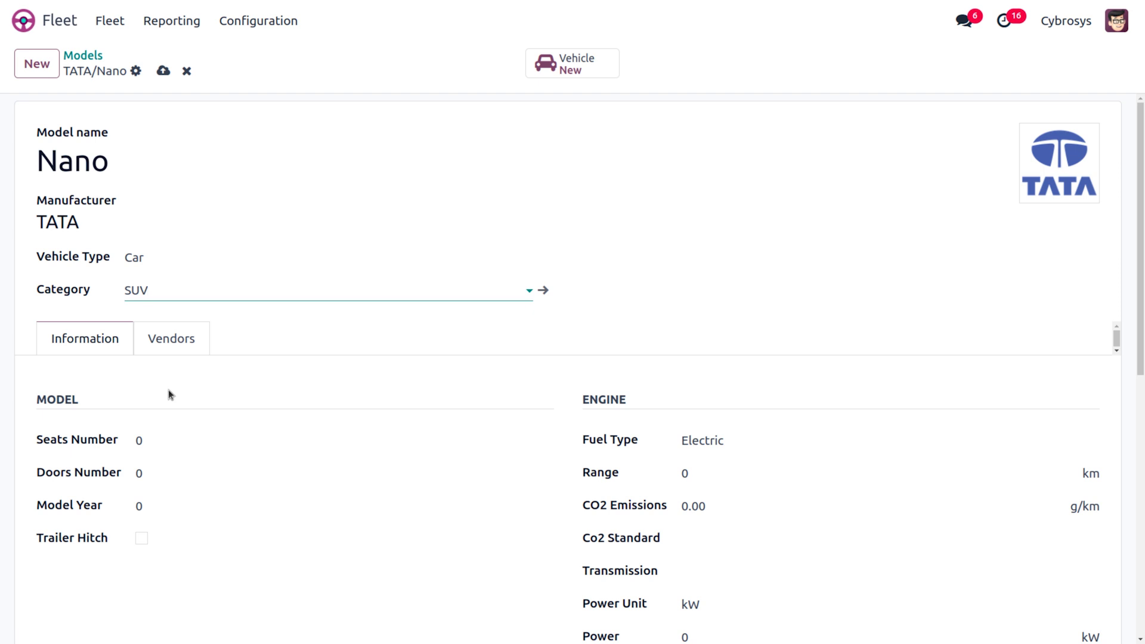
{"action": "left_click", "coordinate": [165, 72]}
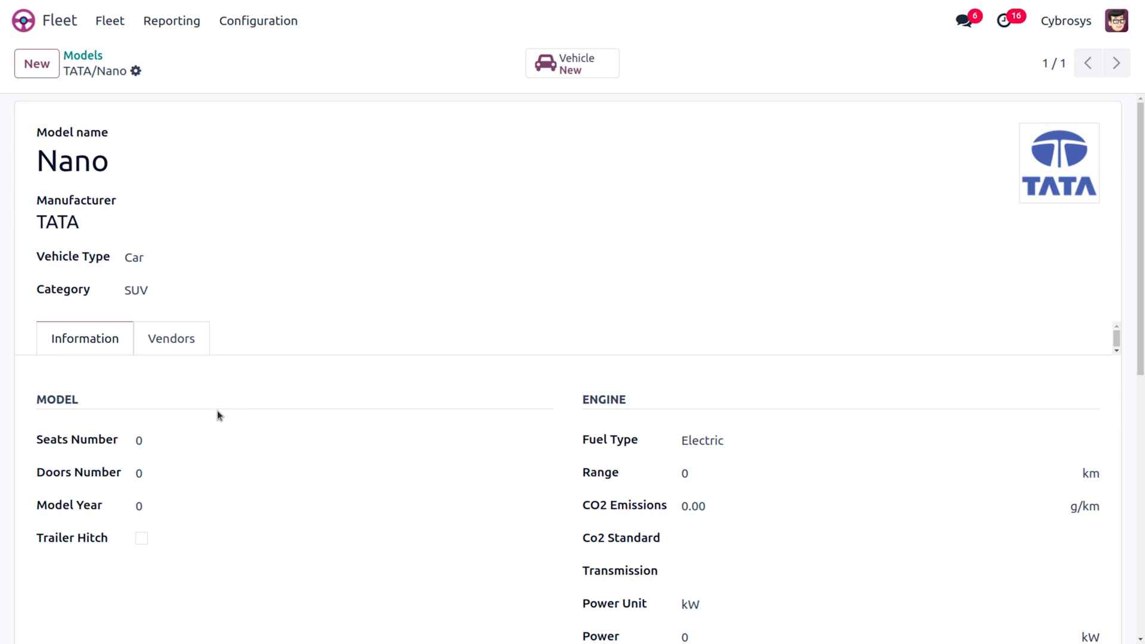
- Set the Nano model's seats number to 4, doors number to 4 and model year to 2025, and enable Trailer Hitch
{"action": "left_click", "coordinate": [204, 438]}
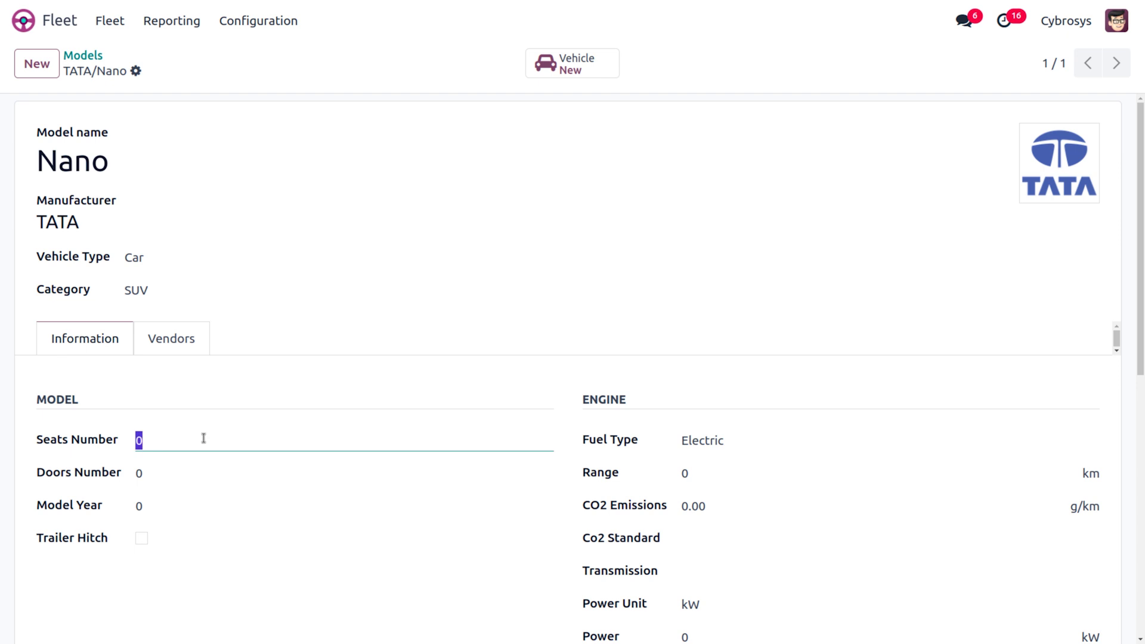
{"action": "type", "text": "4"}
{"action": "left_click", "coordinate": [166, 477]}
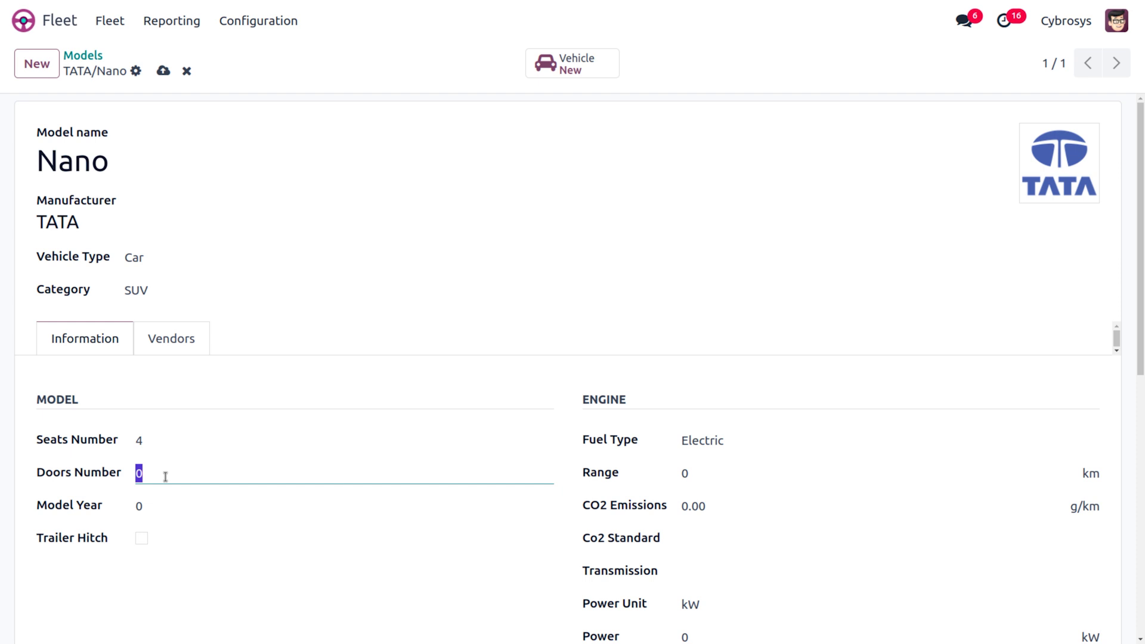
{"action": "type", "text": "4"}
{"action": "left_click", "coordinate": [179, 505]}
{"action": "type", "text": "2020"}
{"action": "key", "text": "BackSpace"}
{"action": "type", "text": "5"}
{"action": "left_click", "coordinate": [393, 327]}
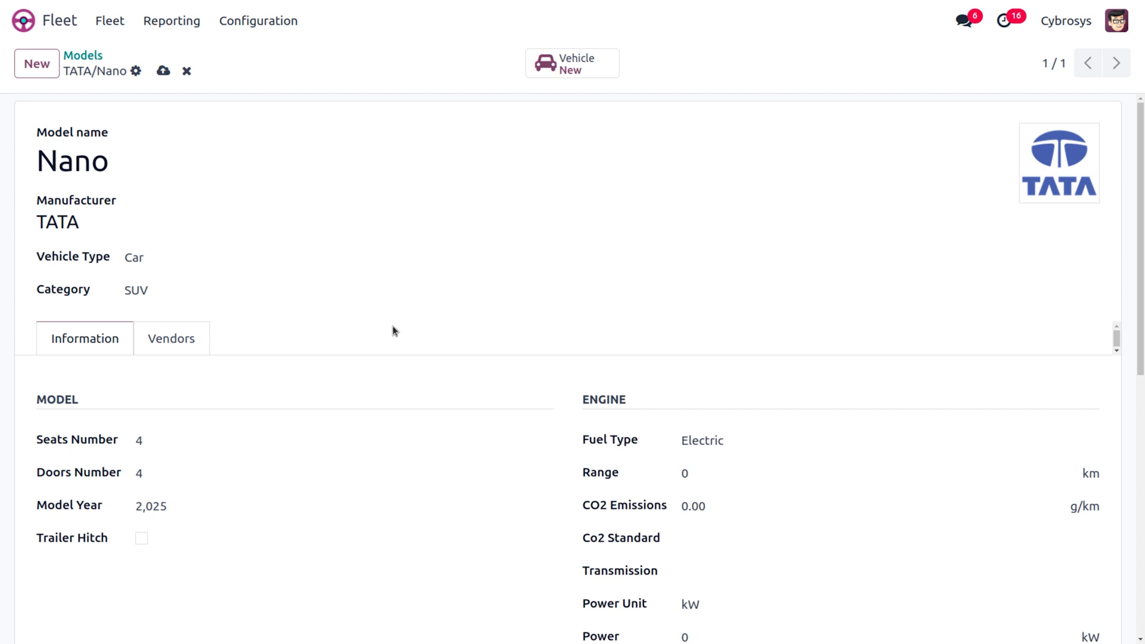
{"action": "left_click", "coordinate": [144, 540]}
- Allow the model to be requested, and set its catalog value to 1000 and its depreciated cost to 1000 per month
{"action": "scroll", "coordinate": [214, 543], "scroll_direction": "down", "scroll_amount": 3}
{"action": "scroll", "coordinate": [215, 543], "scroll_direction": "up", "scroll_amount": 1}
{"action": "scroll", "coordinate": [215, 547], "scroll_direction": "down", "scroll_amount": 3}
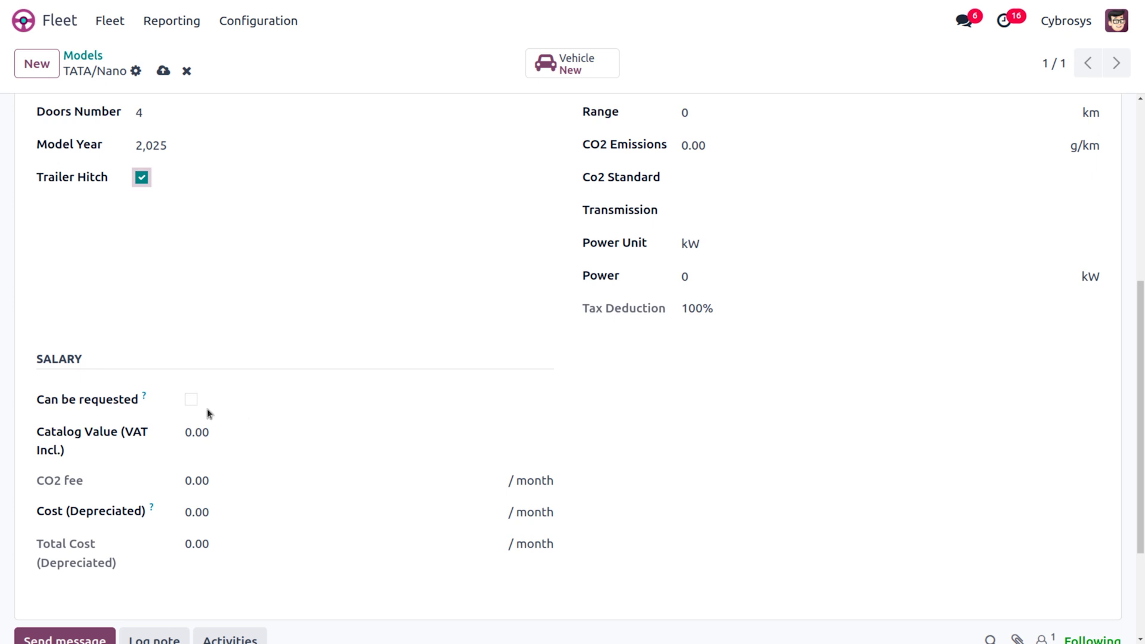
{"action": "left_click", "coordinate": [190, 401]}
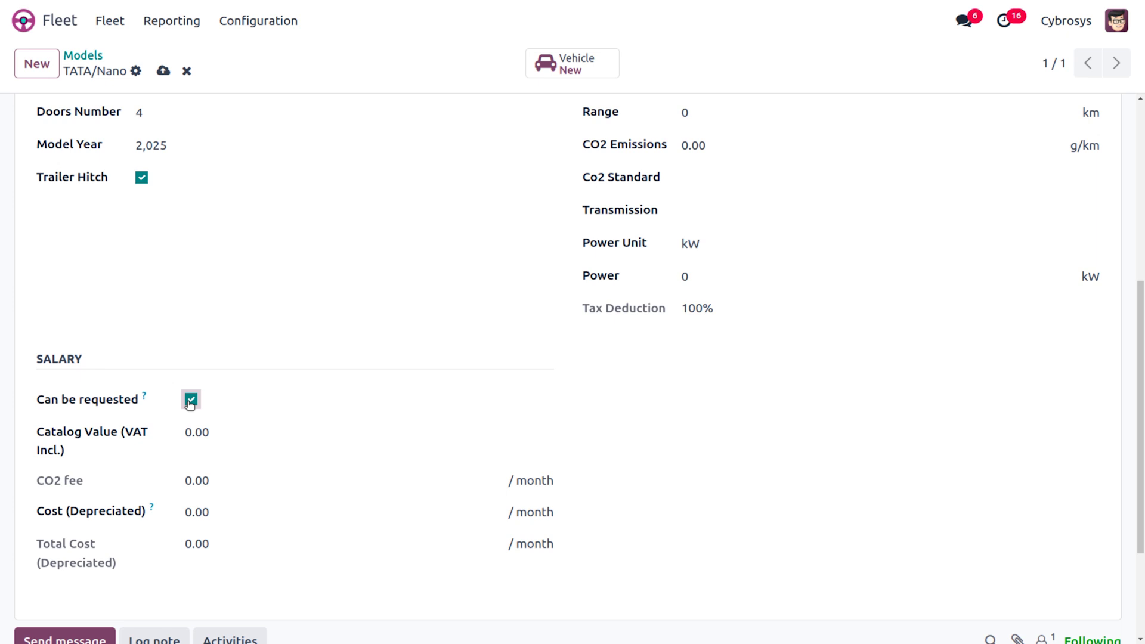
{"action": "left_click", "coordinate": [247, 428]}
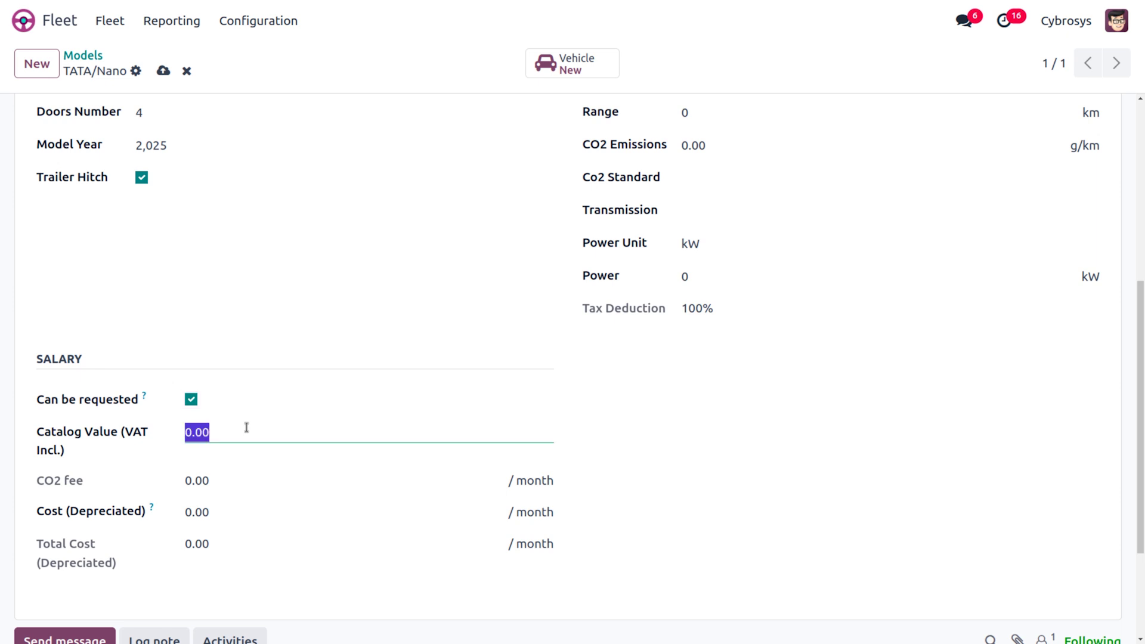
{"action": "type", "text": "1000"}
{"action": "left_click", "coordinate": [249, 481]}
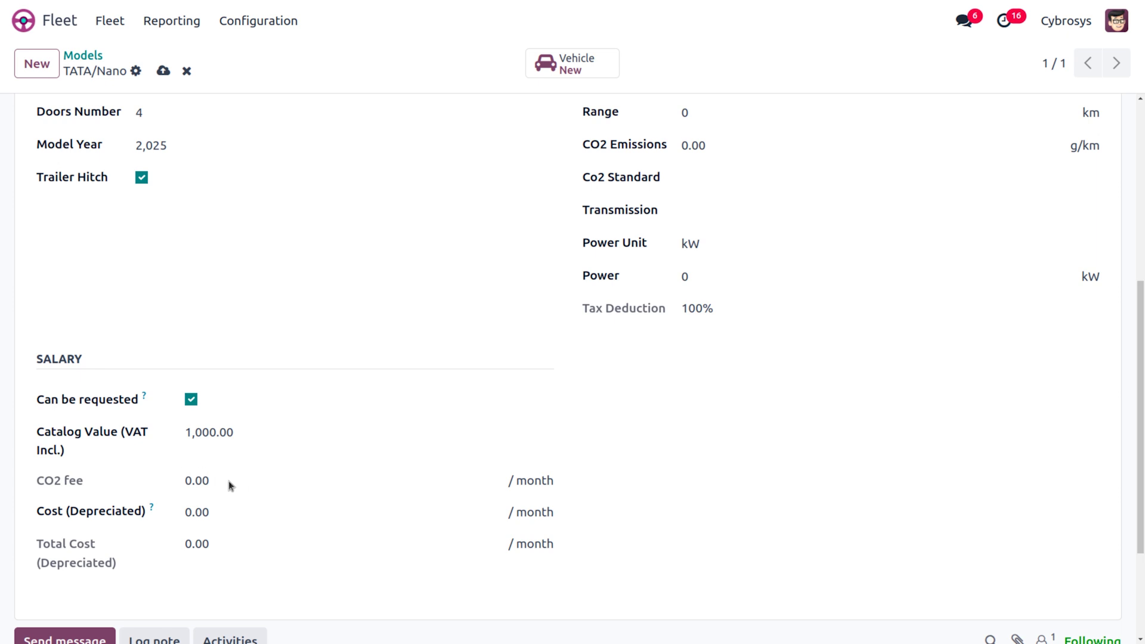
{"action": "left_click", "coordinate": [217, 516]}
{"action": "type", "text": "1000"}
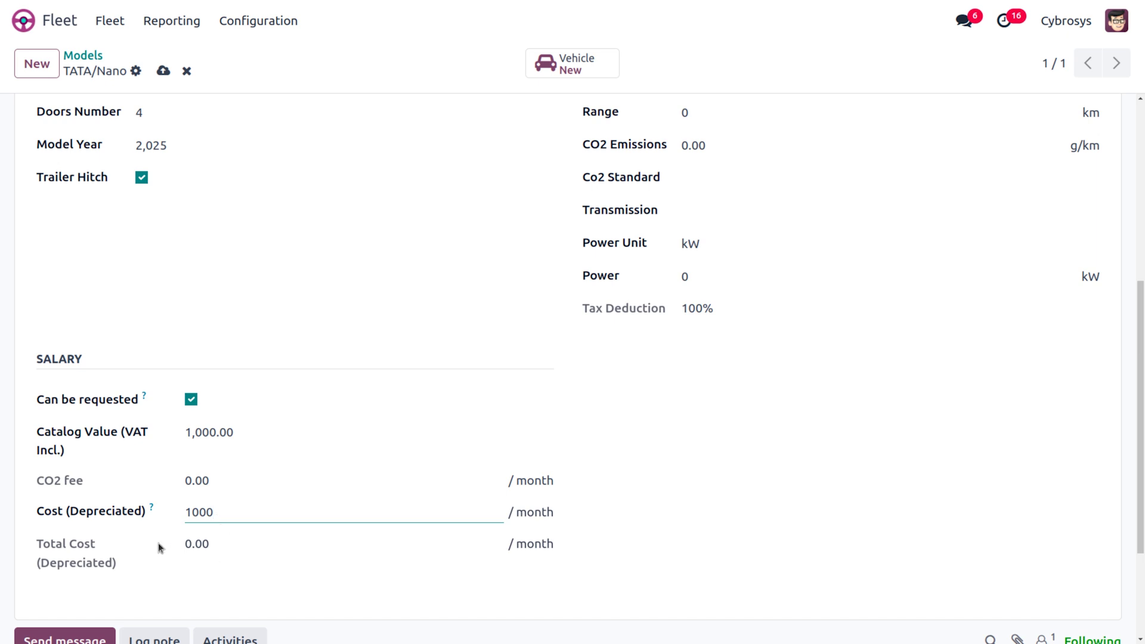
{"action": "scroll", "coordinate": [291, 535], "scroll_direction": "up", "scroll_amount": 3}
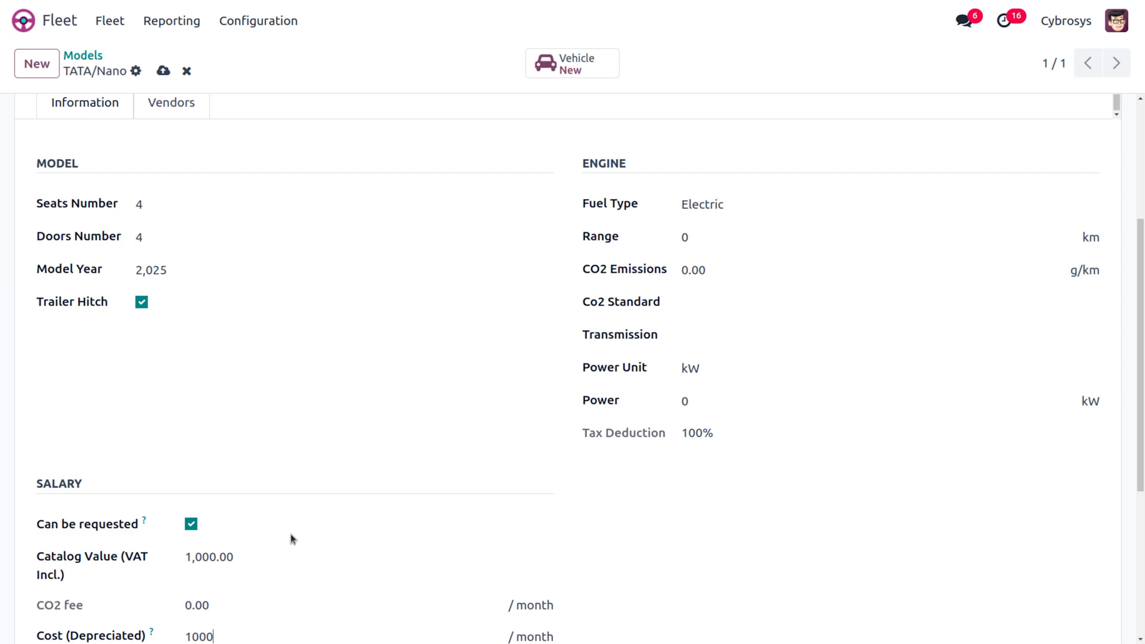
{"action": "scroll", "coordinate": [291, 535], "scroll_direction": "down", "scroll_amount": 3}
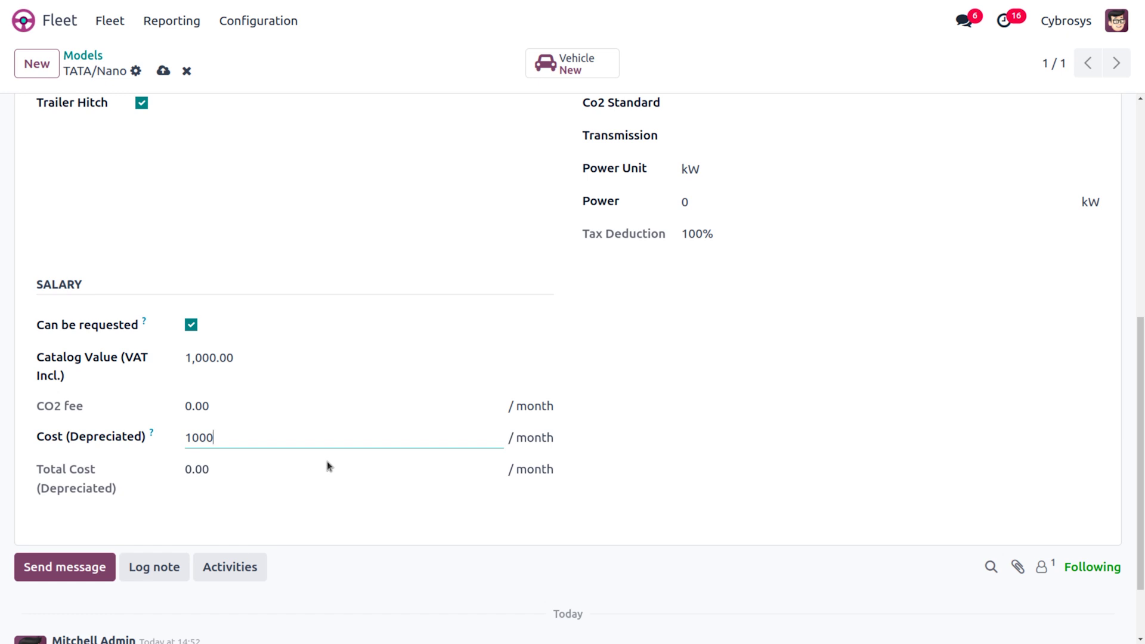
{"action": "left_click", "coordinate": [240, 475]}
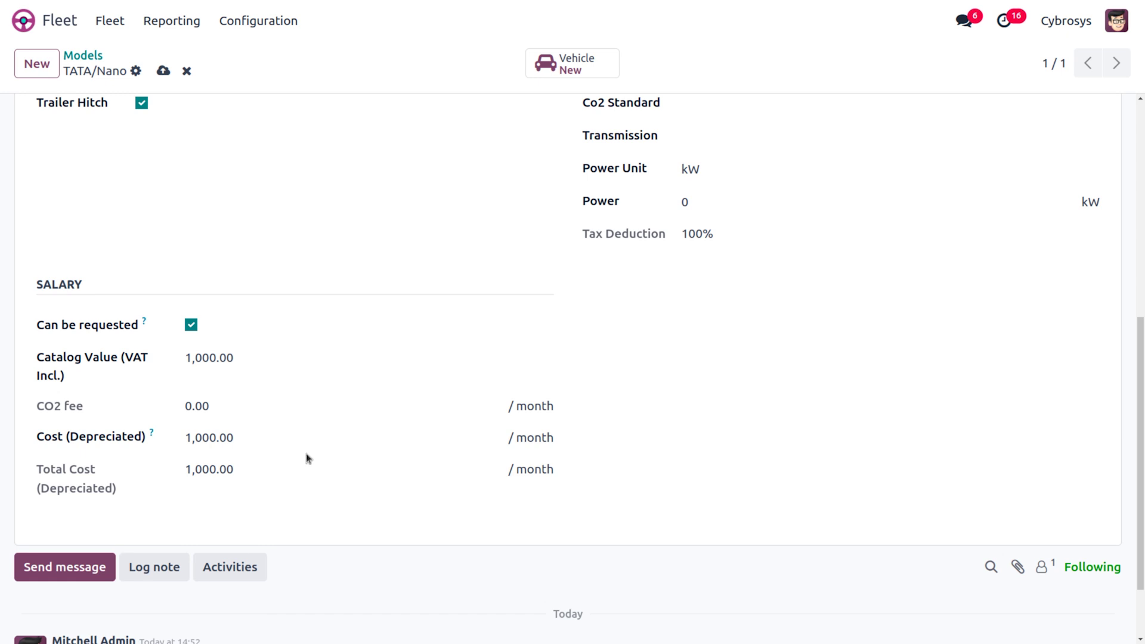
- Keep Electric as the engine's fuel type and set its range to 30 km
{"action": "scroll", "coordinate": [308, 458], "scroll_direction": "up", "scroll_amount": 7}
{"action": "scroll", "coordinate": [307, 458], "scroll_direction": "down", "scroll_amount": 1}
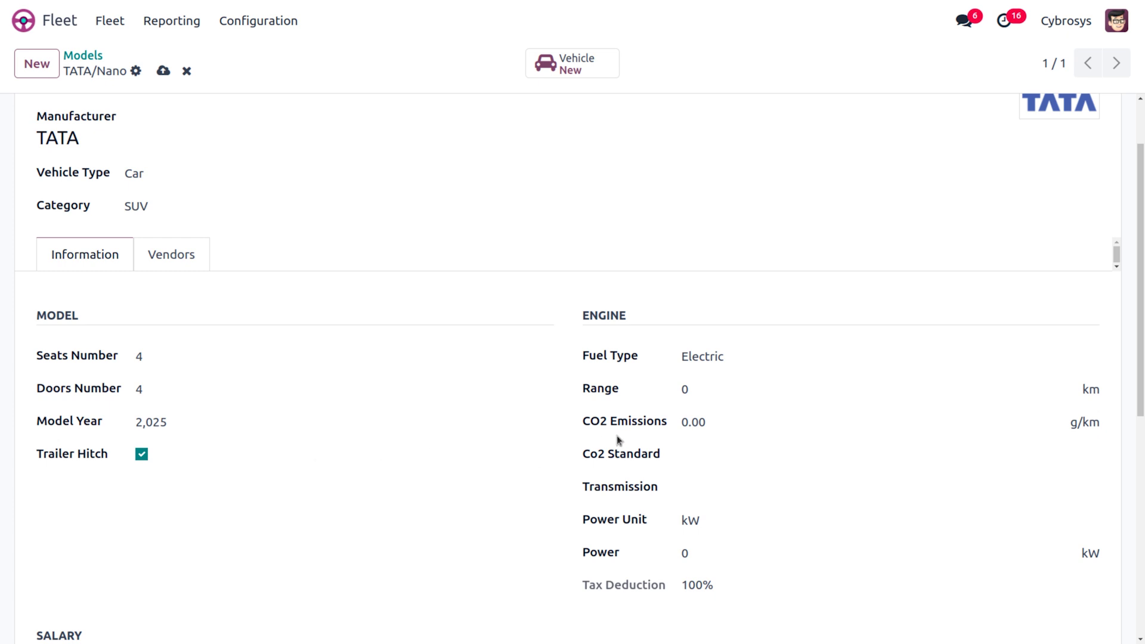
{"action": "left_click", "coordinate": [724, 367]}
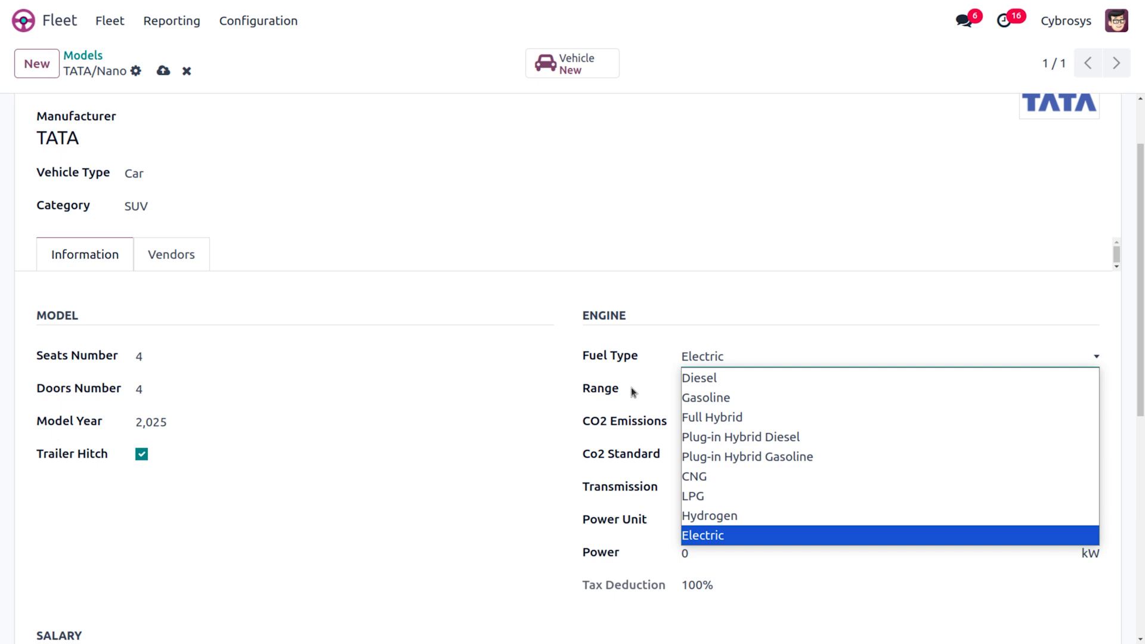
{"action": "left_click", "coordinate": [600, 396]}
{"action": "left_click", "coordinate": [740, 392]}
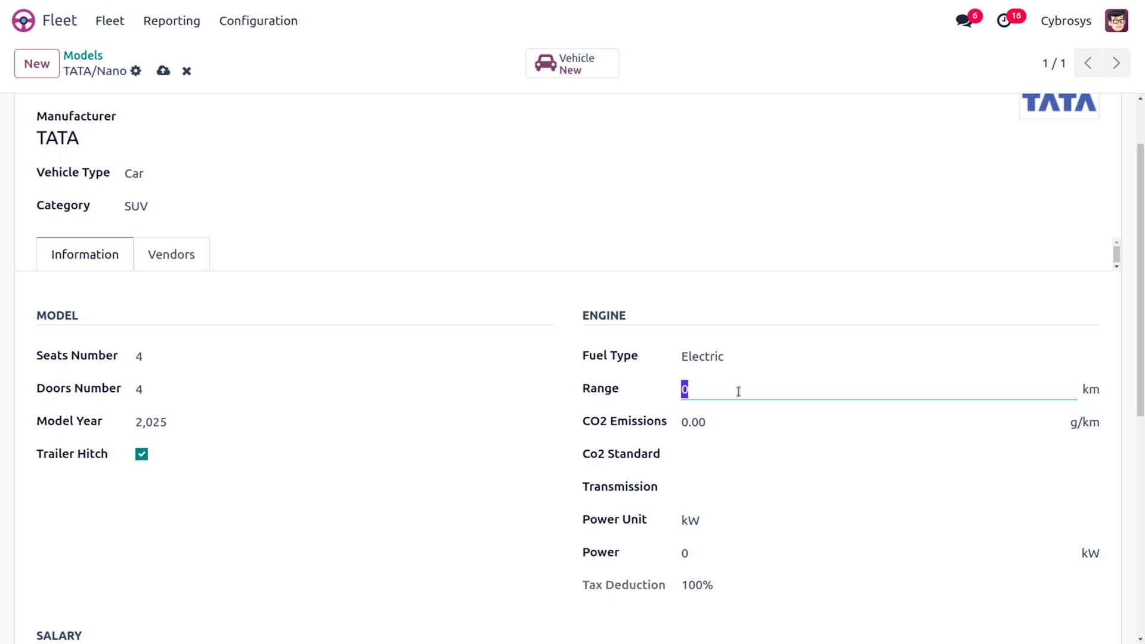
{"action": "type", "text": "5"}
{"action": "key", "text": "BackSpace"}
{"action": "type", "text": "30"}
- Set the engine's CO2 emissions to 0.16 g/km
{"action": "left_click", "coordinate": [717, 424]}
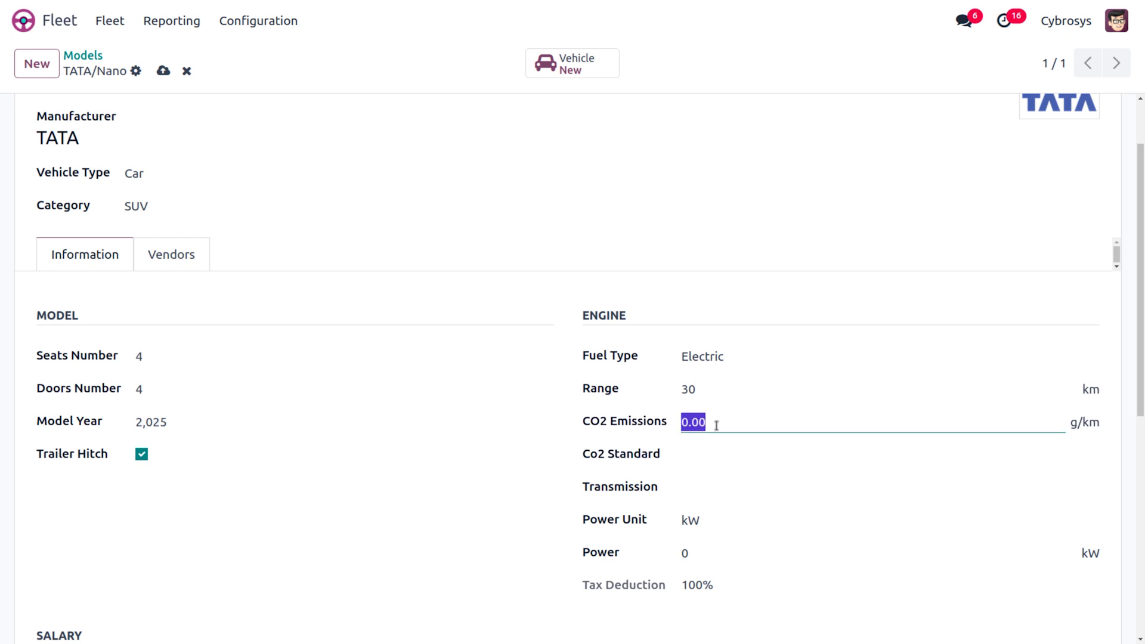
{"action": "key", "text": "Left"}
{"action": "left_click", "coordinate": [716, 425]}
{"action": "key", "text": "BackSpace"}
{"action": "key", "text": "BackSpace"}
{"action": "type", "text": "163"}
- Set the engine's transmission to Manual and its CO2 standard to 0.16
{"action": "left_click", "coordinate": [702, 457]}
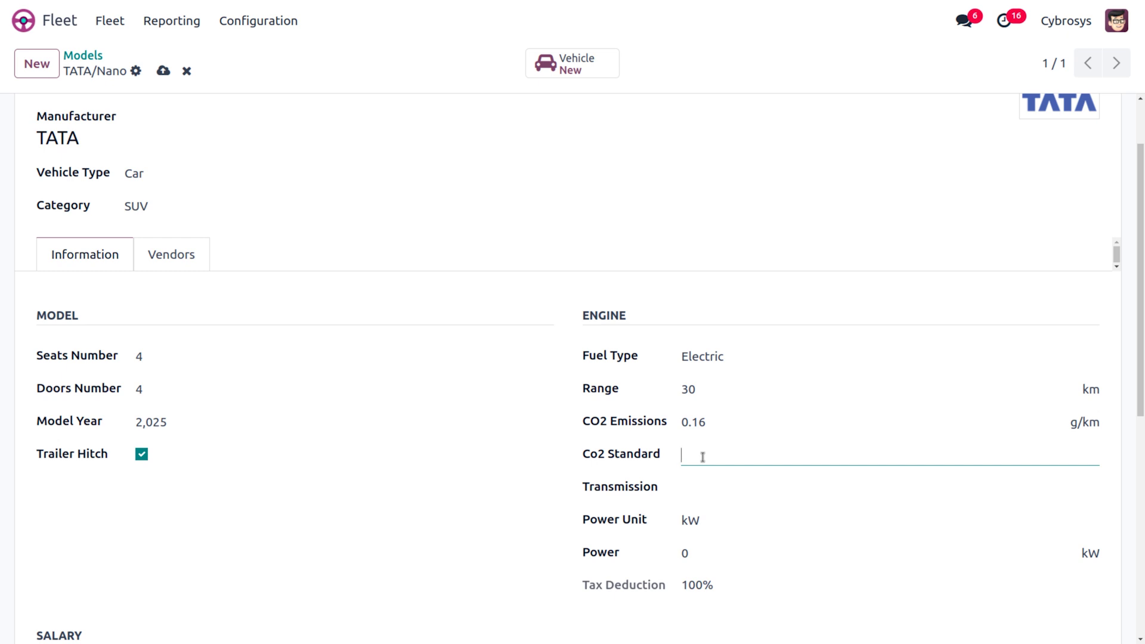
{"action": "left_click", "coordinate": [710, 493]}
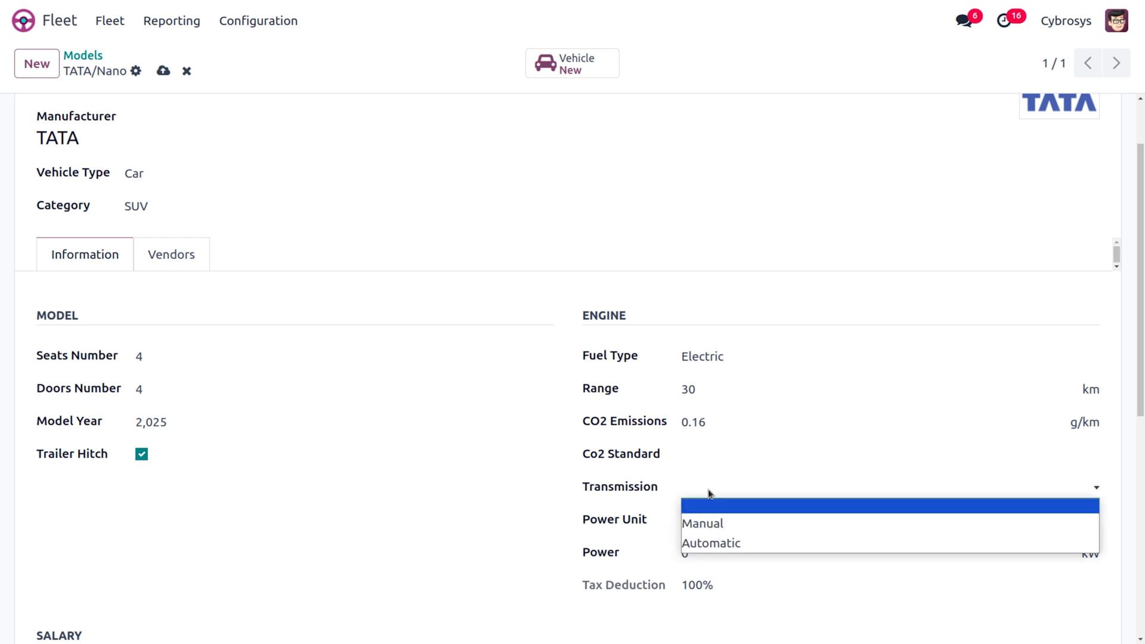
{"action": "left_click", "coordinate": [718, 523]}
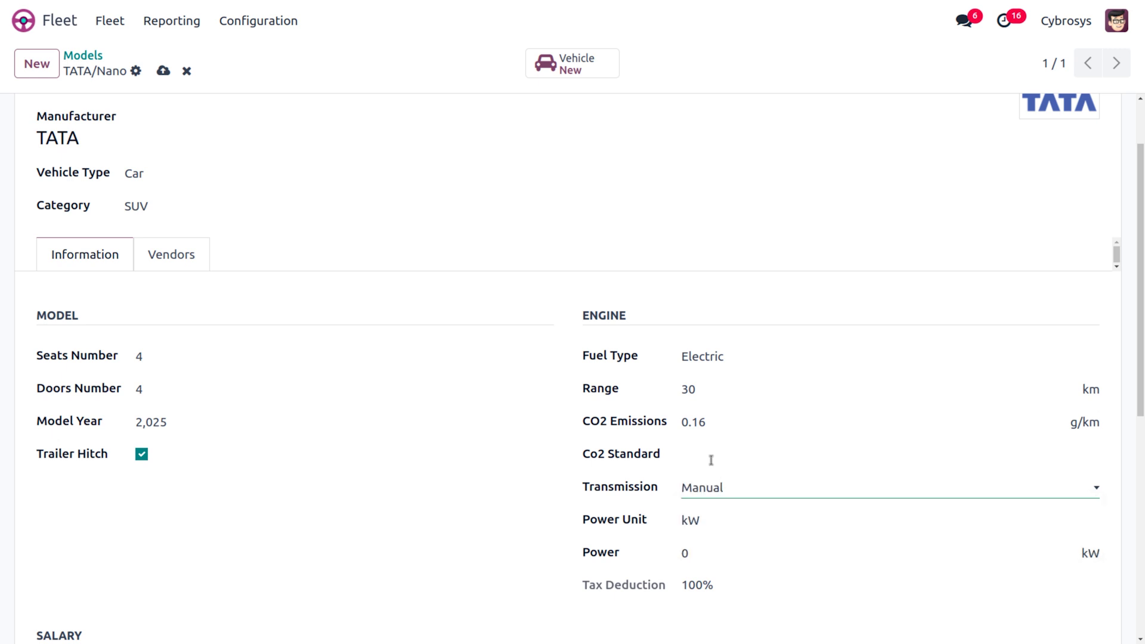
{"action": "left_click", "coordinate": [693, 456]}
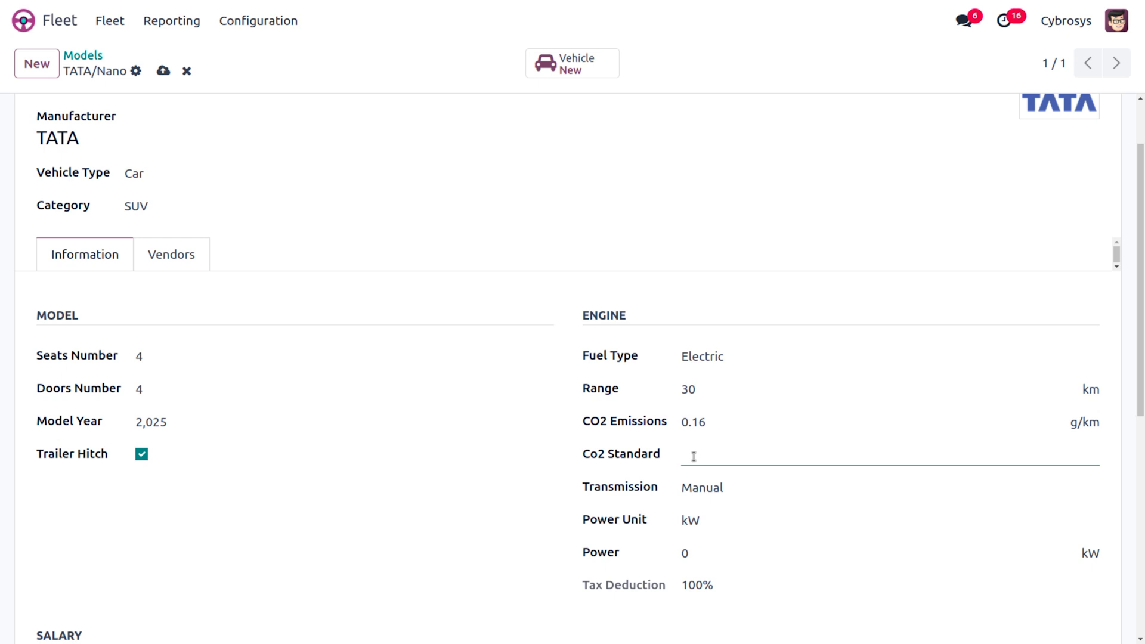
{"action": "type", "text": "0.16"}
{"action": "left_click", "coordinate": [850, 499]}
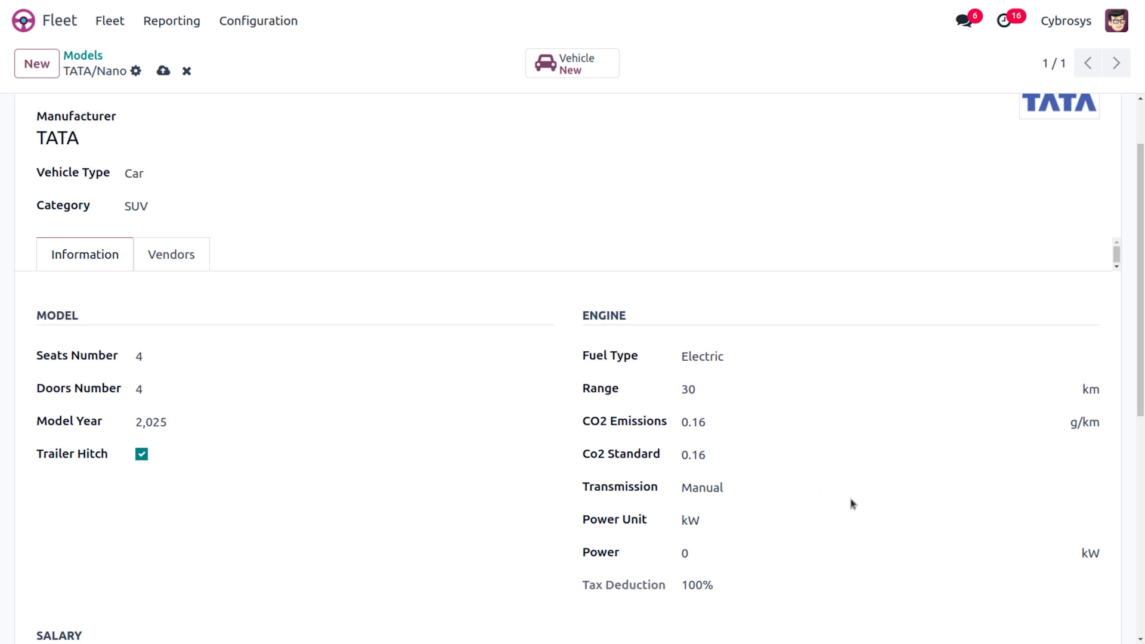
- Examine the power unit choices and the power and tax deduction fields of the engine
{"action": "left_click", "coordinate": [733, 523]}
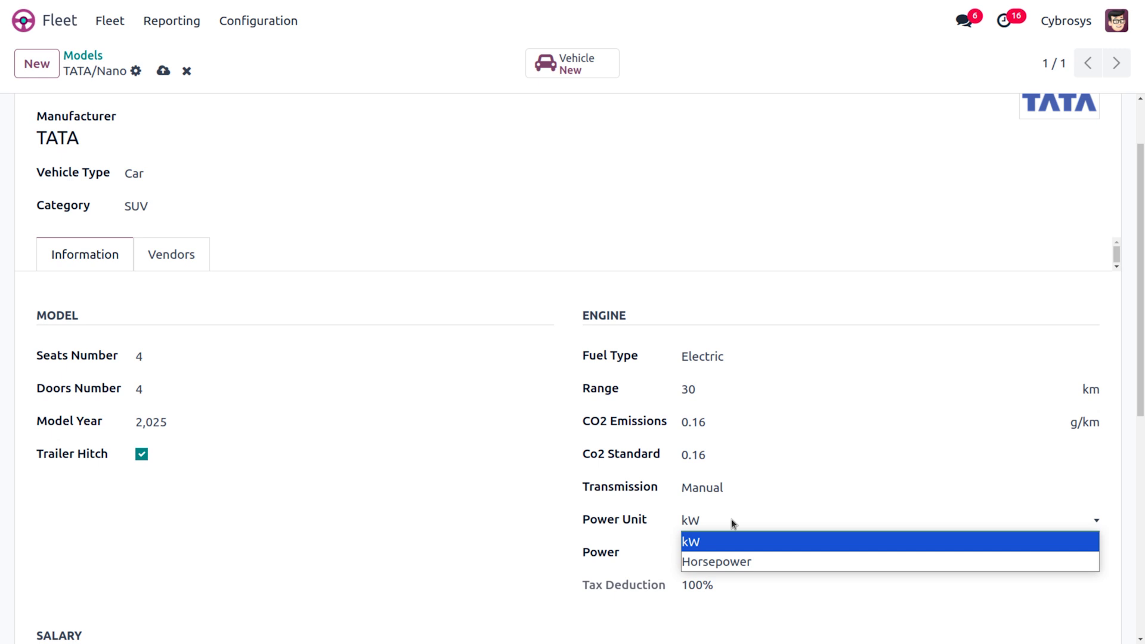
{"action": "left_click", "coordinate": [733, 521]}
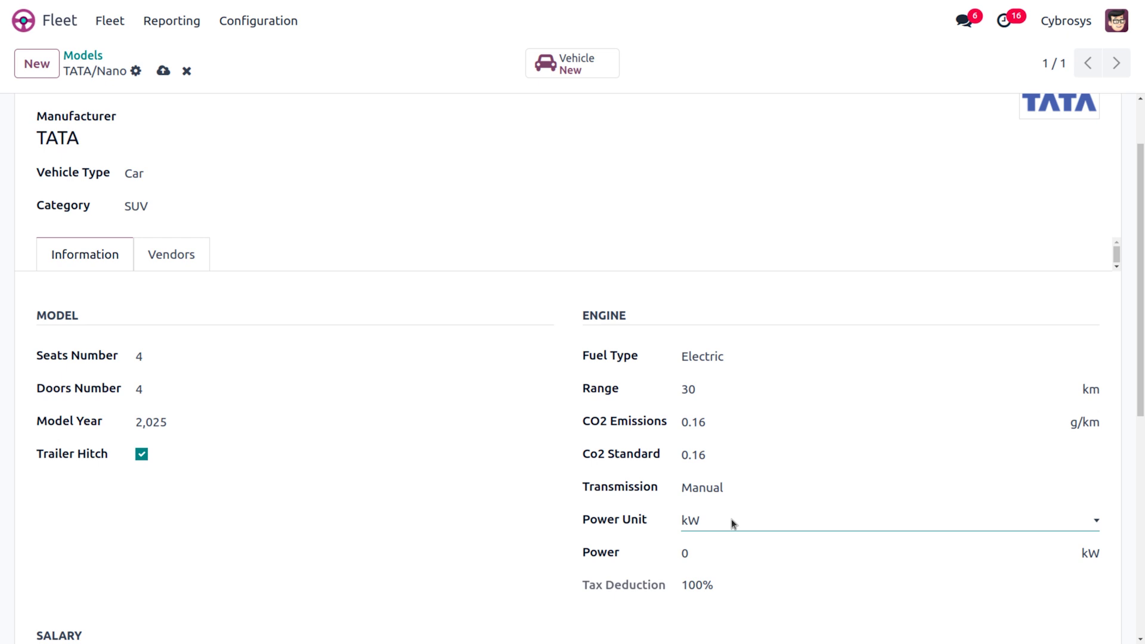
{"action": "left_click", "coordinate": [705, 555]}
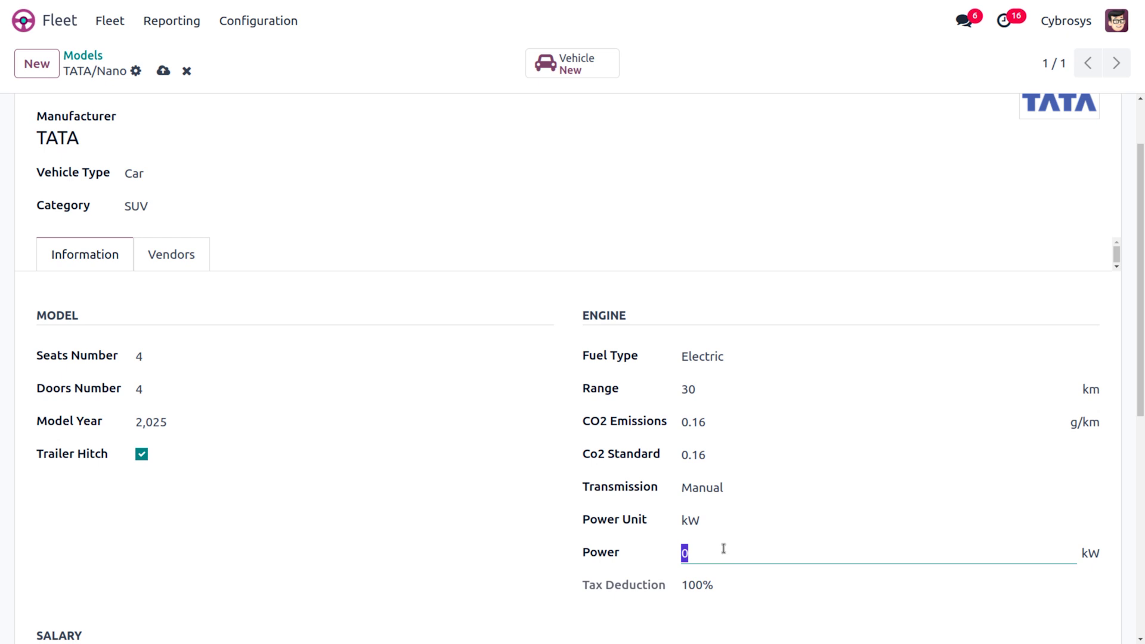
{"action": "scroll", "coordinate": [724, 548], "scroll_direction": "down", "scroll_amount": 3}
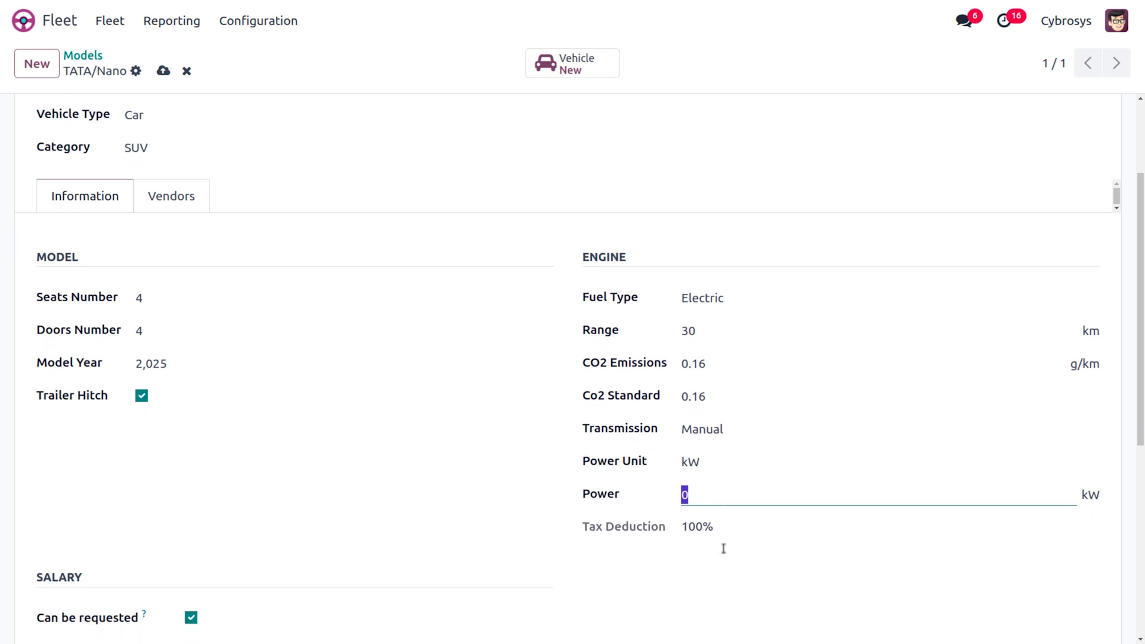
{"action": "scroll", "coordinate": [724, 549], "scroll_direction": "down", "scroll_amount": 2}
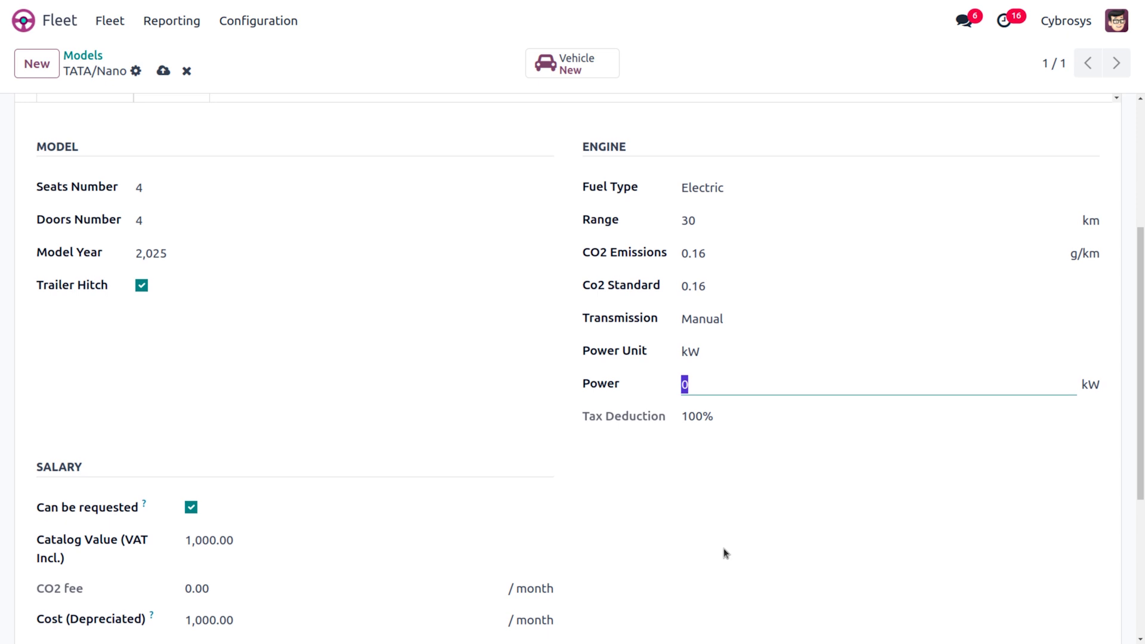
- Add the first contact in the vendor list as a vendor of the Nano model
{"action": "scroll", "coordinate": [724, 553], "scroll_direction": "up", "scroll_amount": 5}
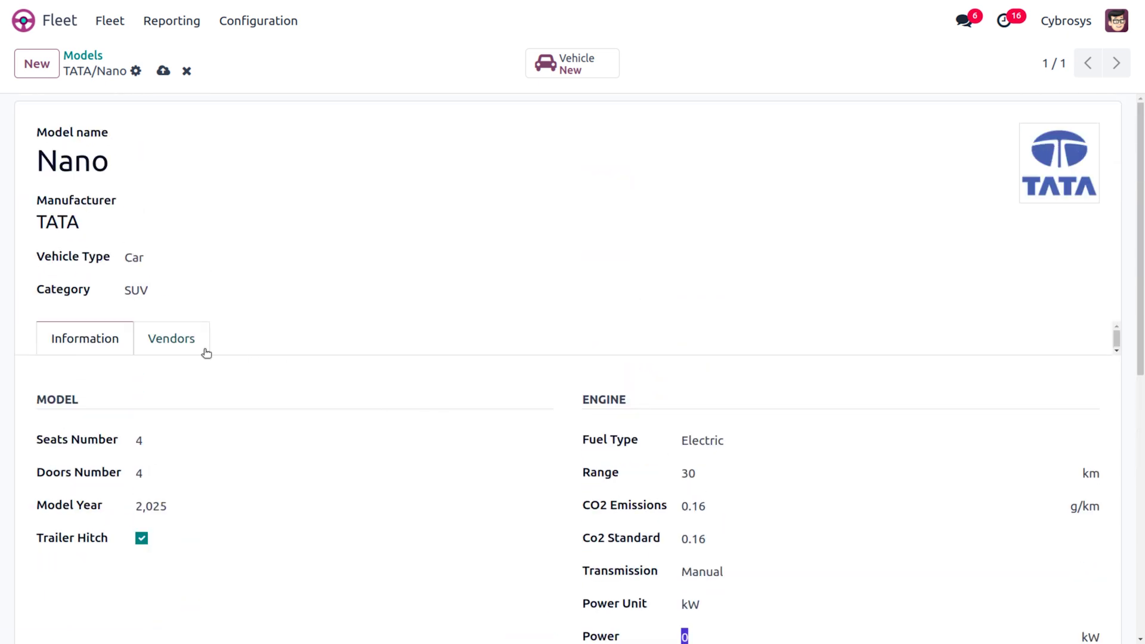
{"action": "left_click", "coordinate": [175, 340]}
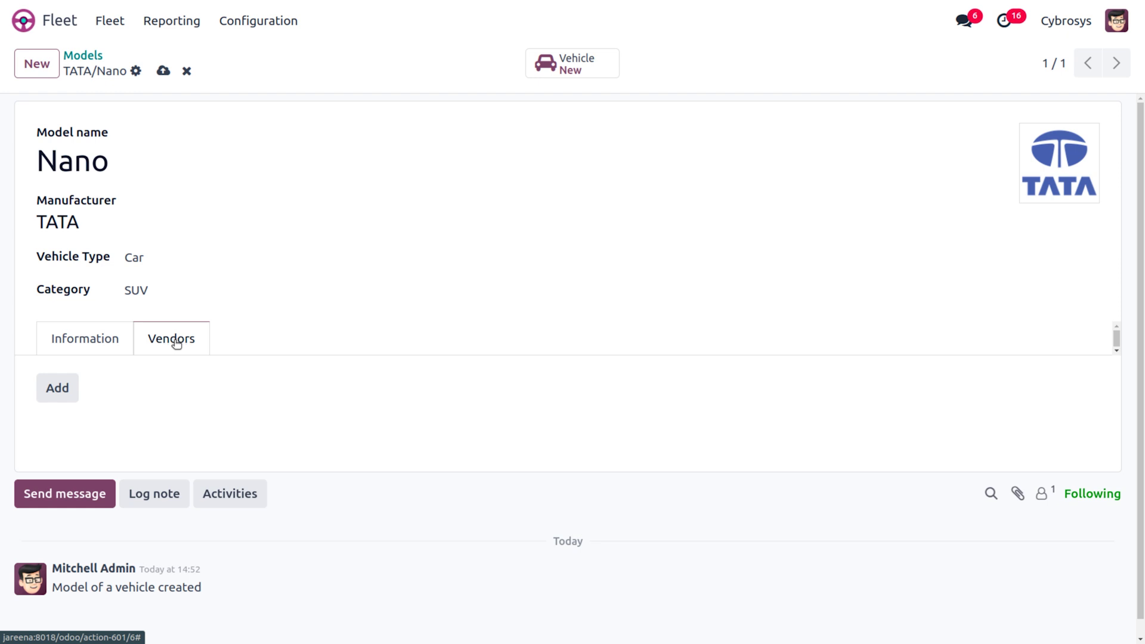
{"action": "left_click", "coordinate": [57, 390]}
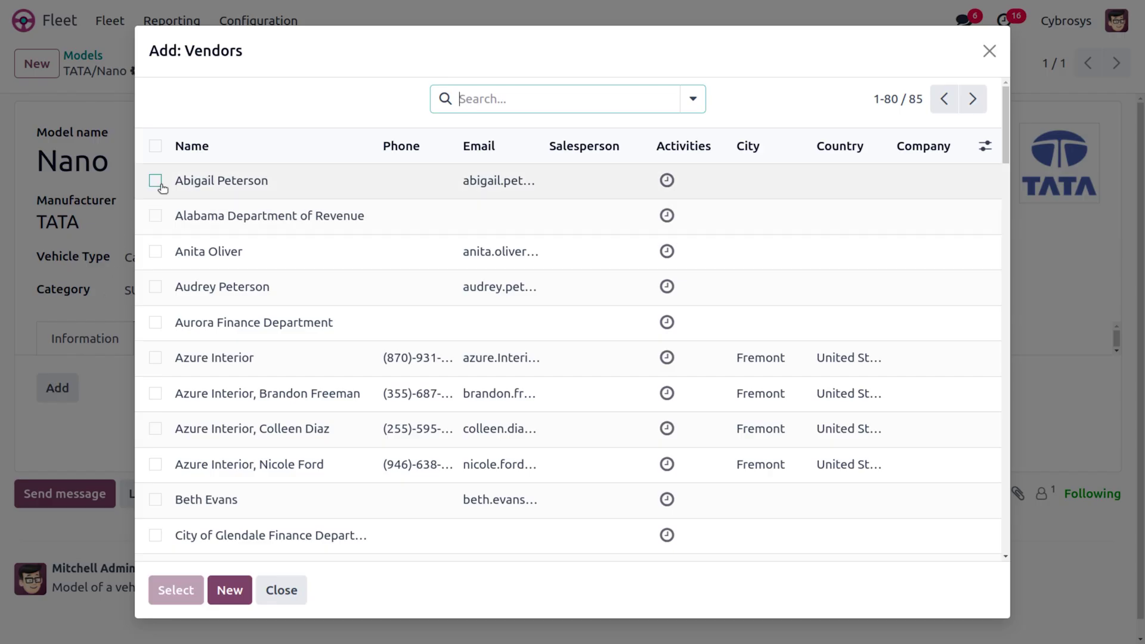
{"action": "left_click", "coordinate": [155, 181]}
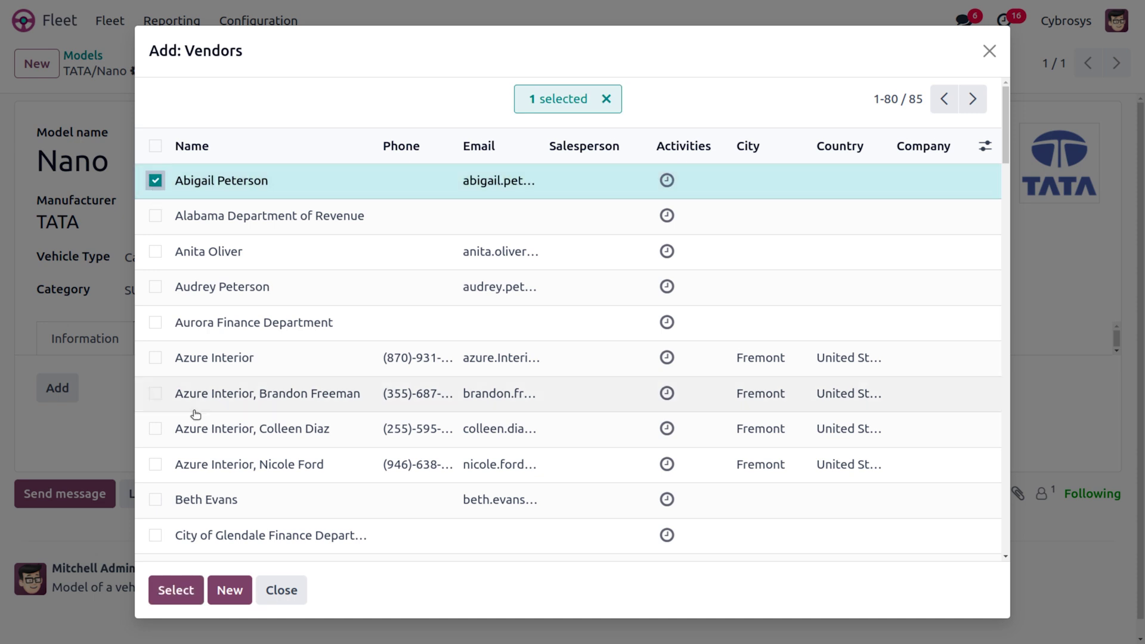
{"action": "left_click", "coordinate": [175, 590]}
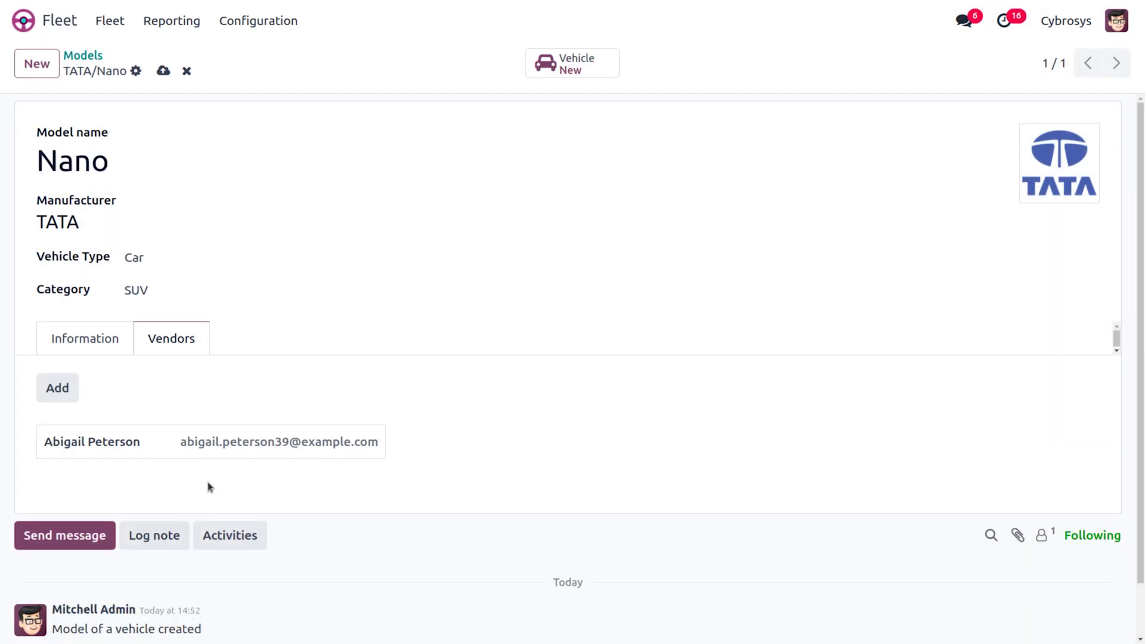
- Add Azure Interior as a second vendor of the Nano model and save the record
{"action": "left_click", "coordinate": [53, 393]}
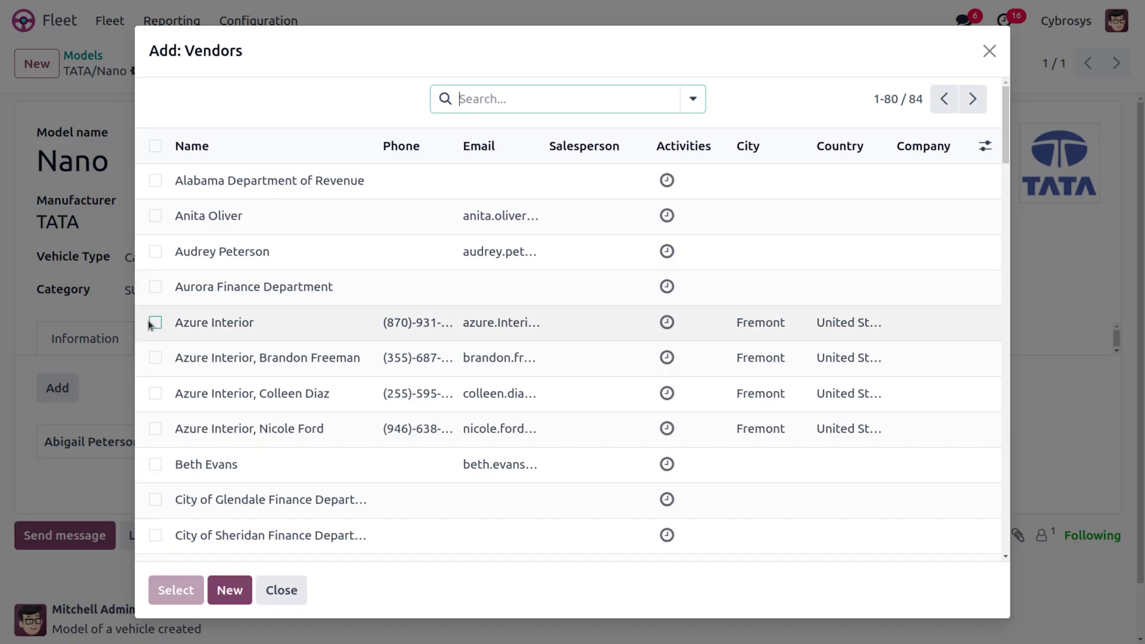
{"action": "left_click", "coordinate": [156, 322]}
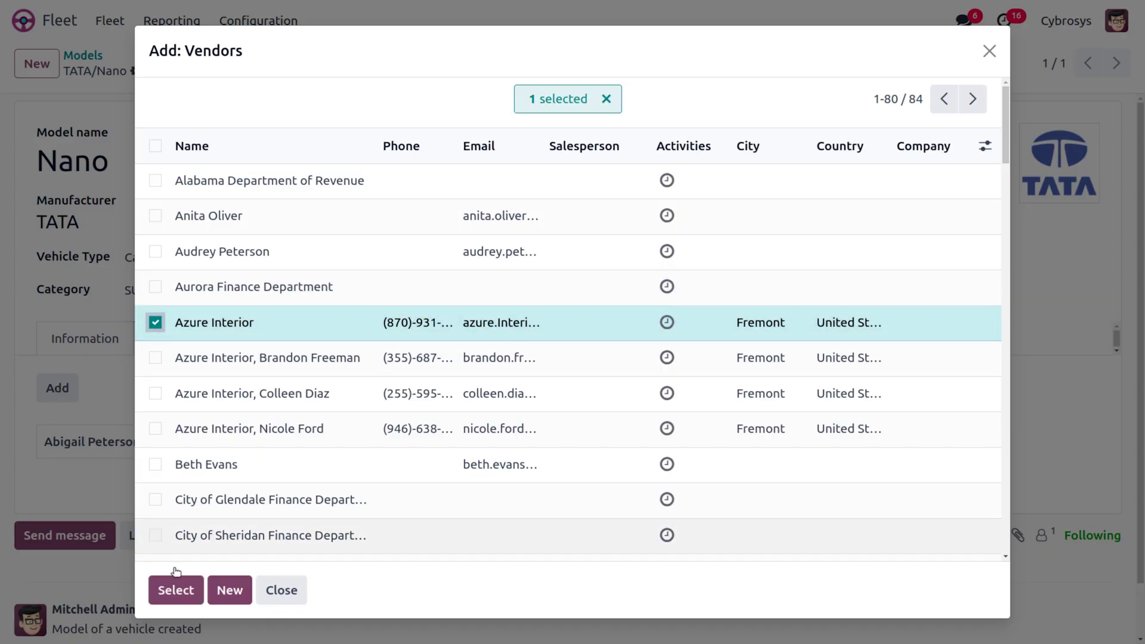
{"action": "left_click", "coordinate": [176, 590]}
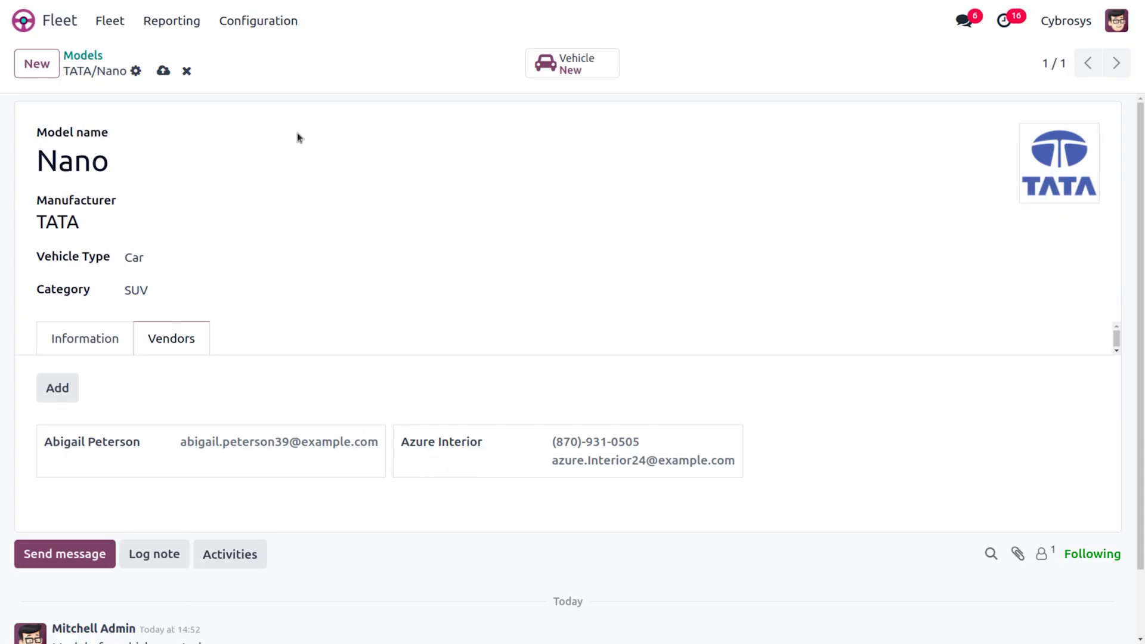
{"action": "left_click", "coordinate": [163, 72]}
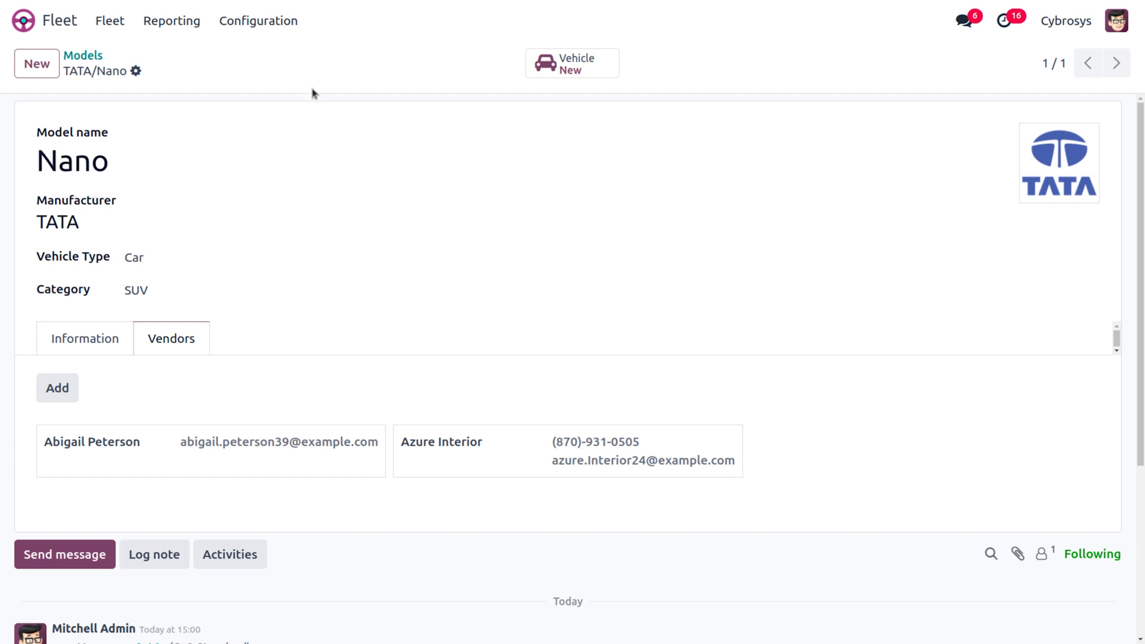
- Examine the list of vehicle model categories and how a blank category entry is started, leaving no new category
{"action": "left_click", "coordinate": [253, 17]}
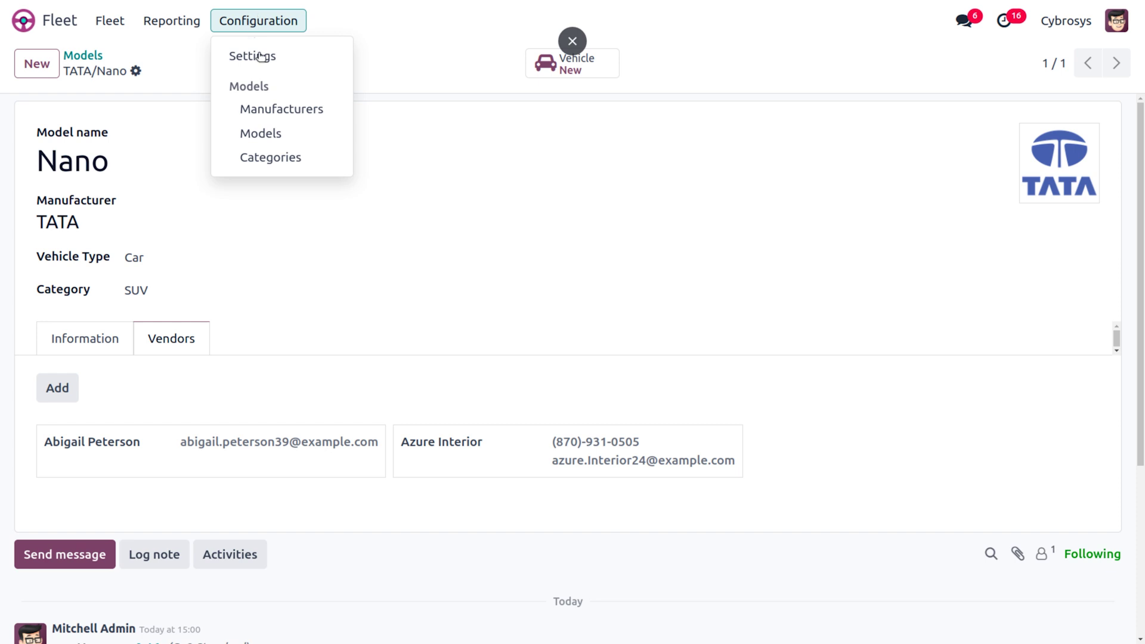
{"action": "left_click", "coordinate": [270, 156]}
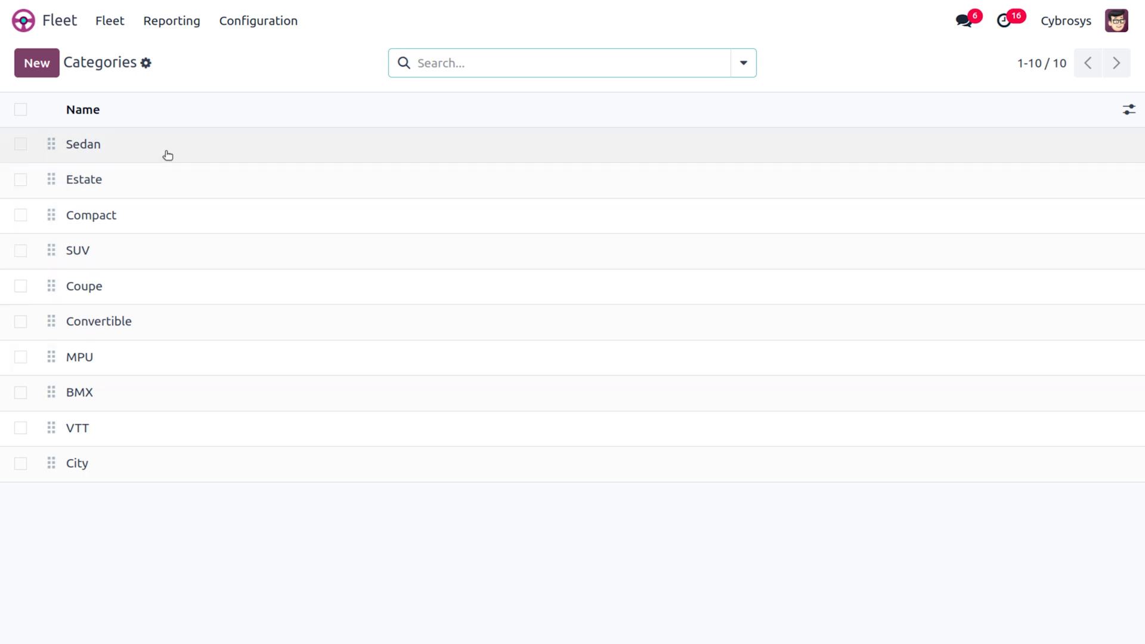
{"action": "left_click", "coordinate": [49, 71]}
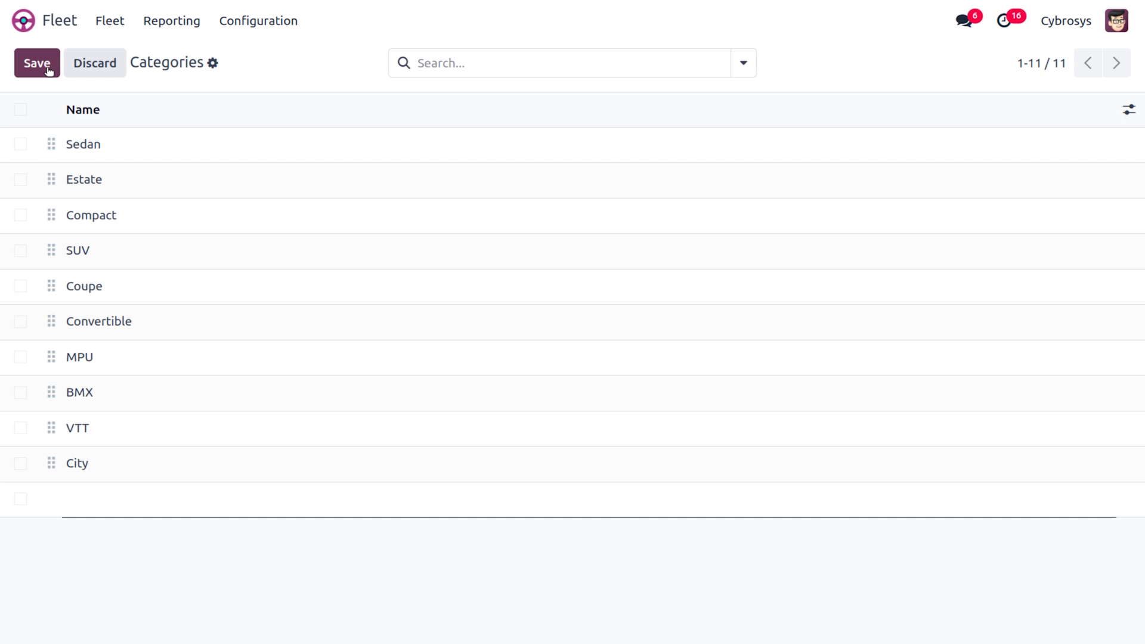
{"action": "left_click", "coordinate": [163, 556]}
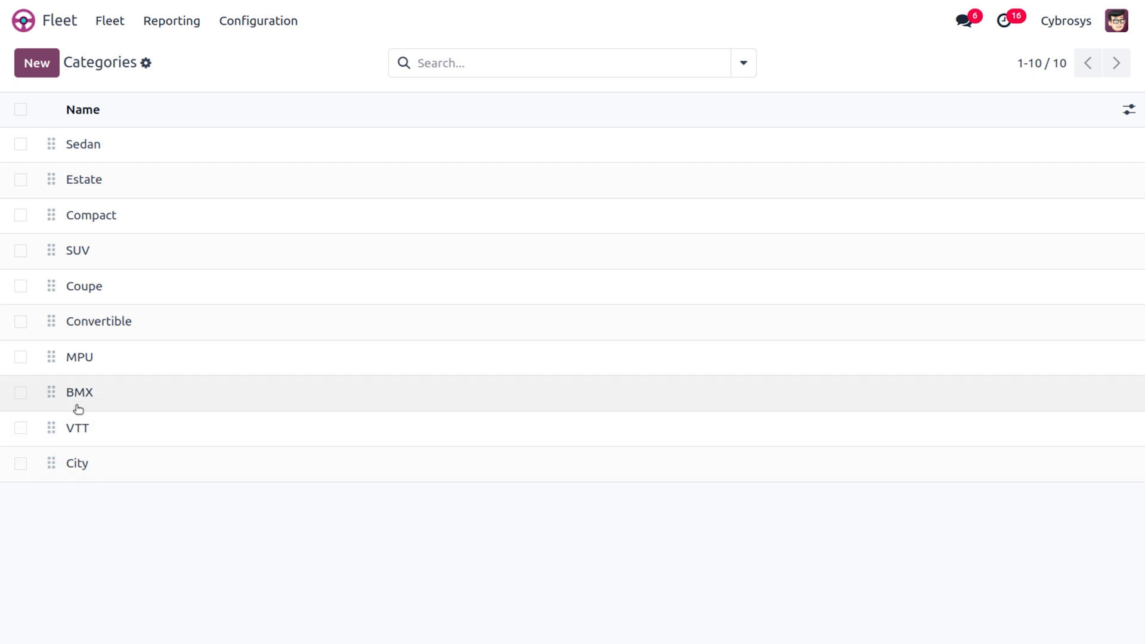
- Examine the Fleet settings for the end date contract alert and the new vehicle request limit
{"action": "left_click", "coordinate": [267, 18]}
{"action": "mouse_move", "coordinate": [160, 25]}
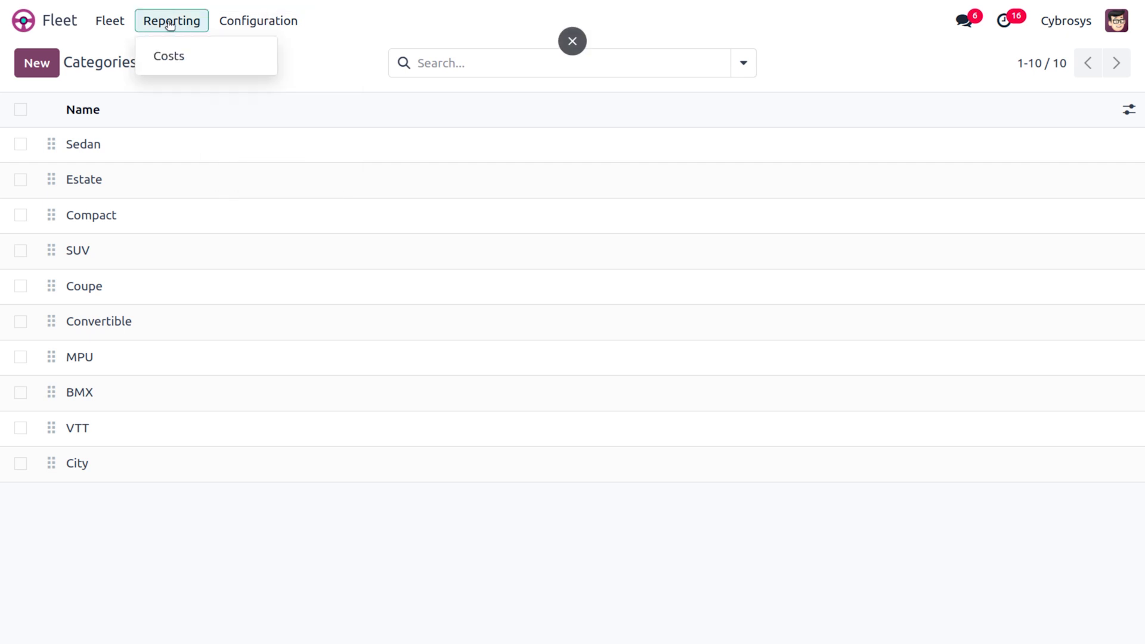
{"action": "mouse_move", "coordinate": [221, 22]}
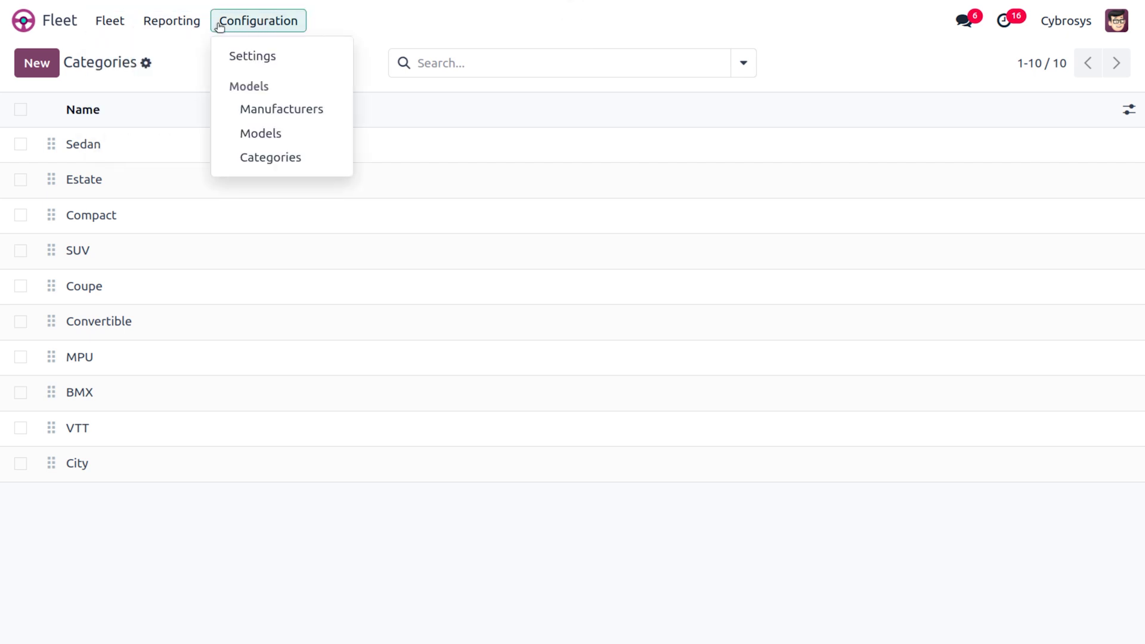
{"action": "left_click", "coordinate": [246, 53]}
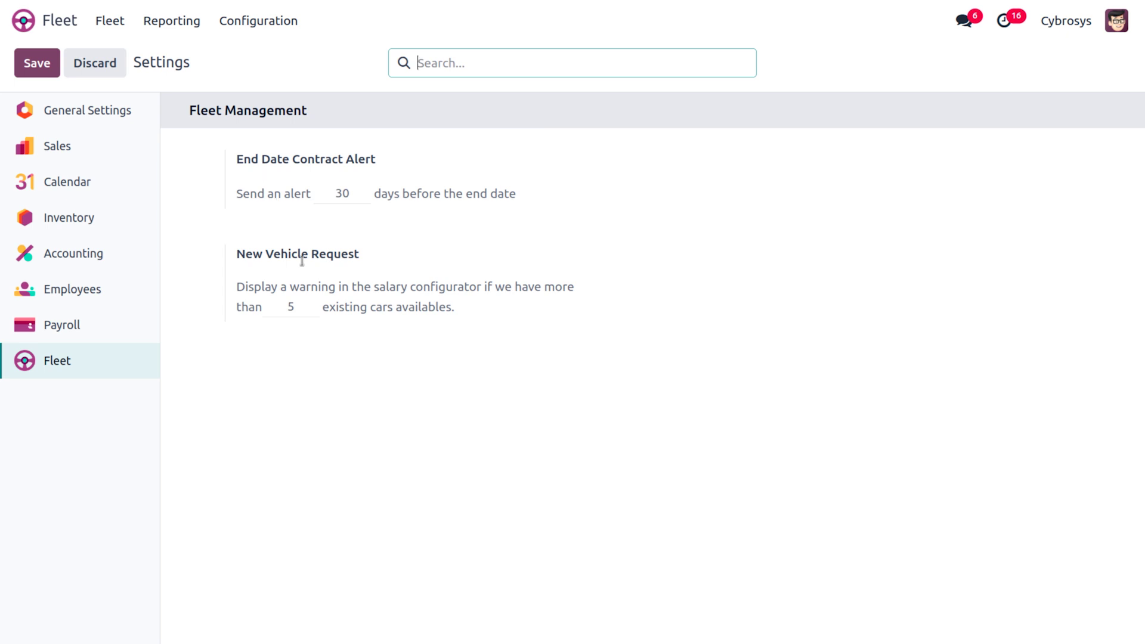
{"action": "double_click", "coordinate": [291, 307]}
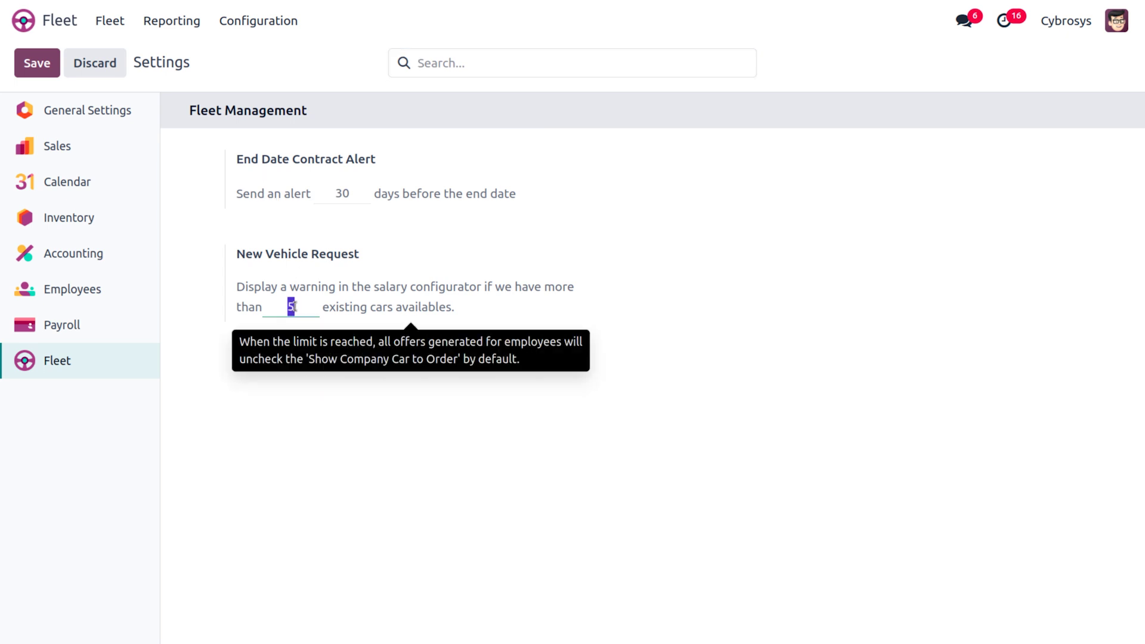
{"action": "left_click", "coordinate": [339, 444]}
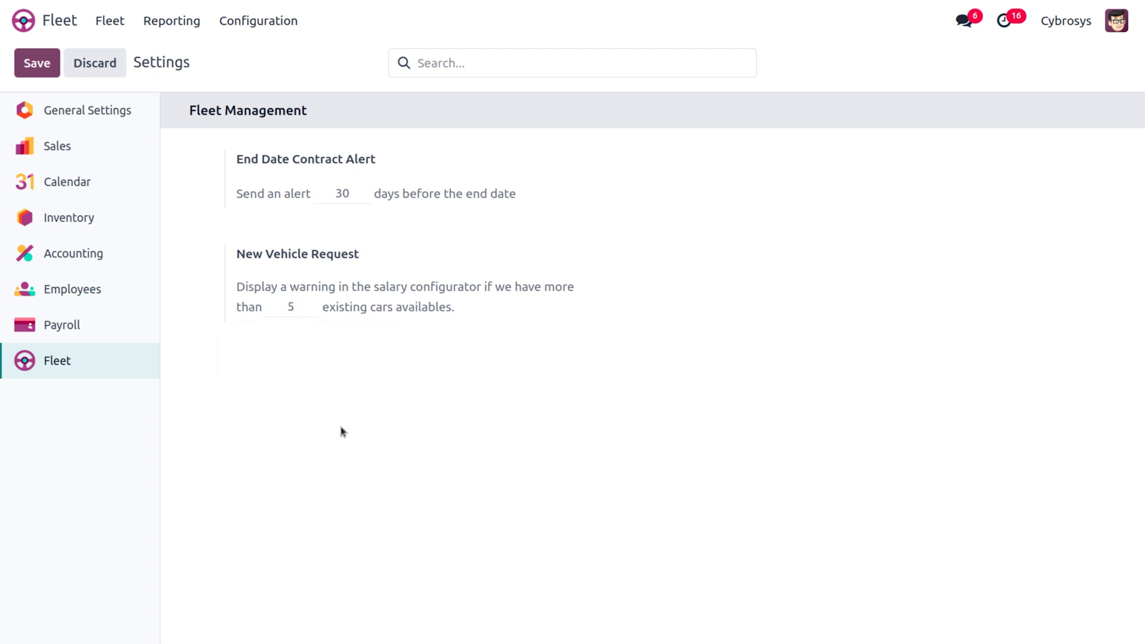
- Create a new vehicle record in the fleet and set its model to TATA/Nano
{"action": "left_click", "coordinate": [109, 20]}
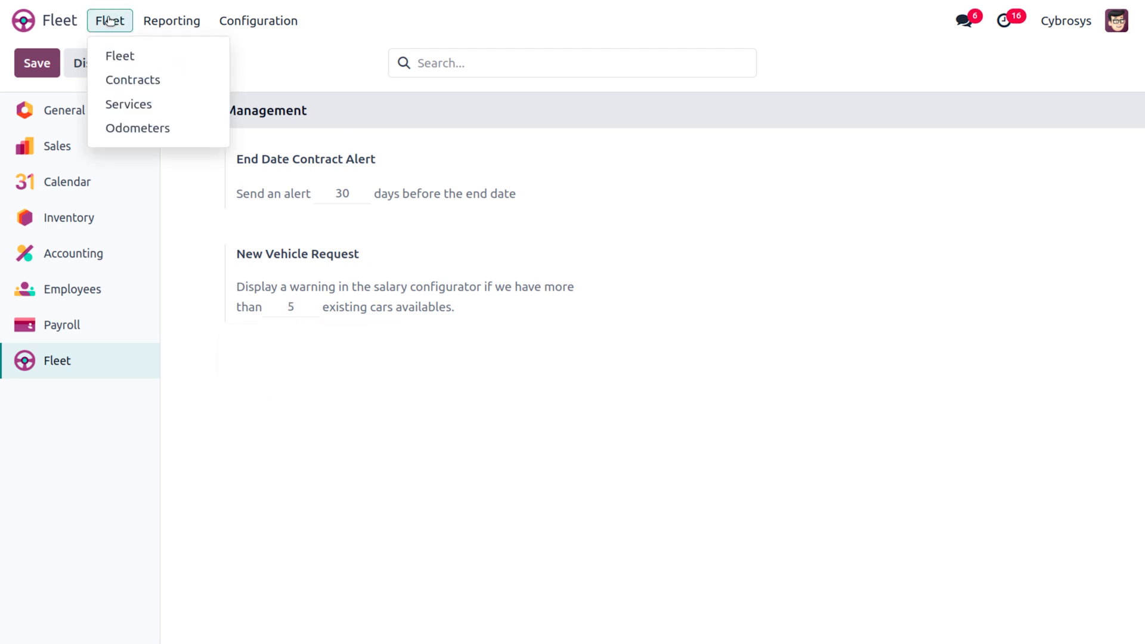
{"action": "left_click", "coordinate": [119, 56]}
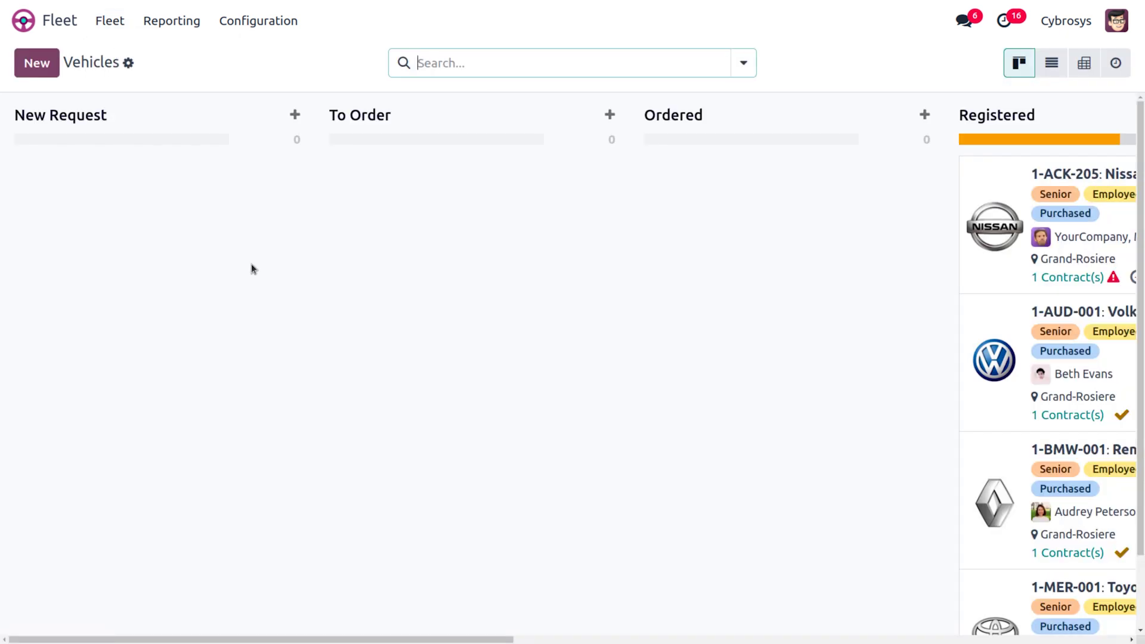
{"action": "left_click", "coordinate": [118, 22]}
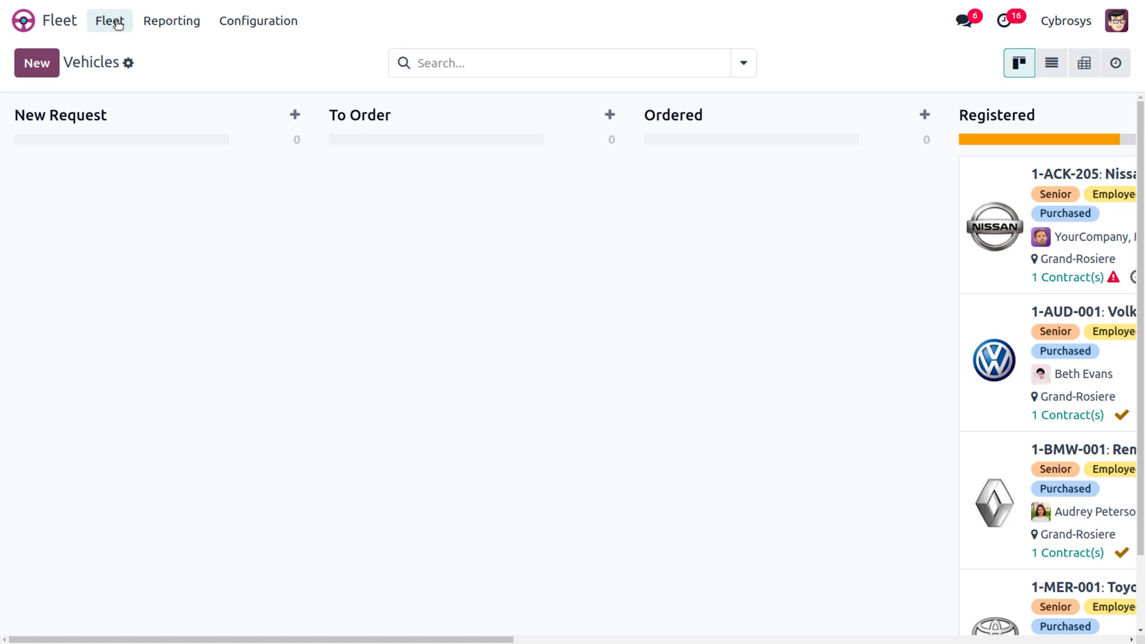
{"action": "left_click", "coordinate": [119, 22]}
{"action": "left_click", "coordinate": [188, 291]}
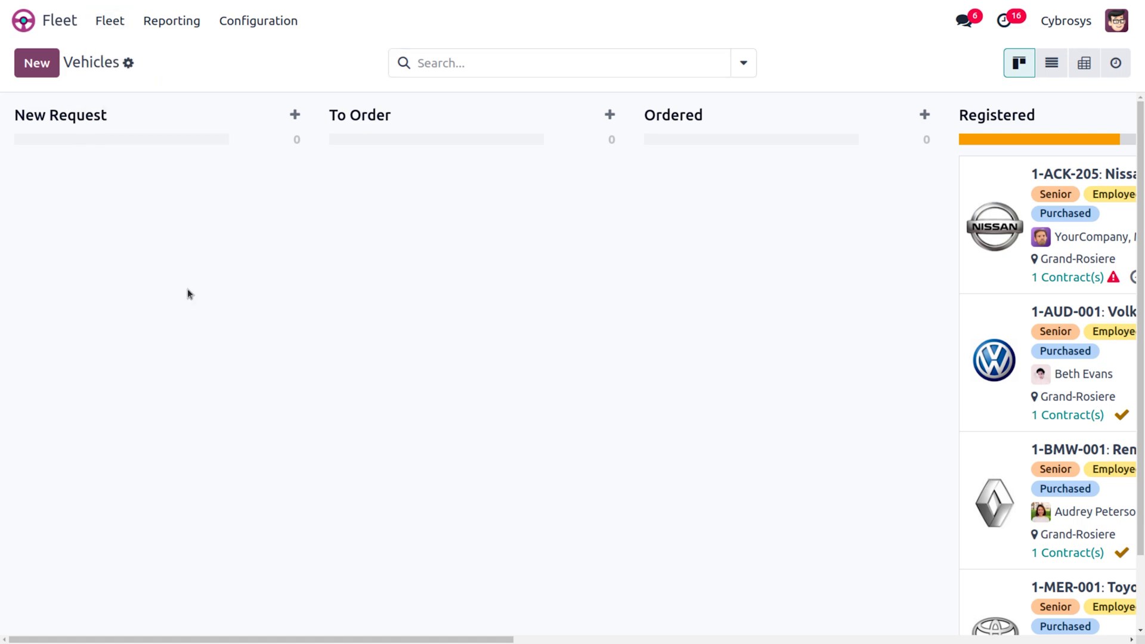
{"action": "left_click", "coordinate": [37, 63]}
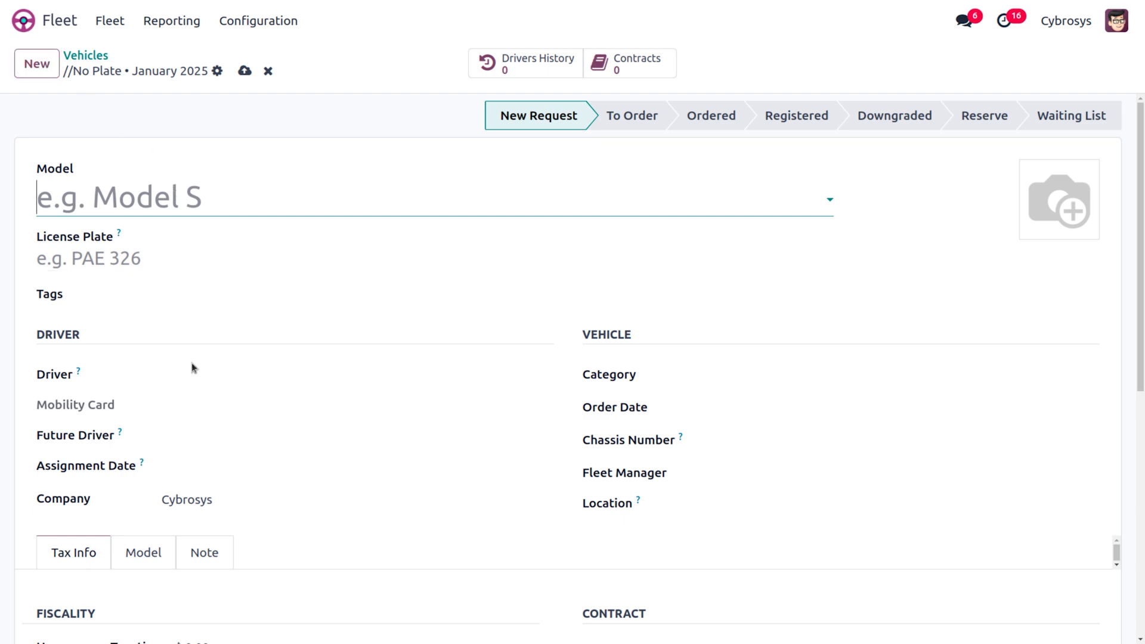
{"action": "scroll", "coordinate": [191, 365], "scroll_direction": "down", "scroll_amount": 3}
{"action": "scroll", "coordinate": [191, 365], "scroll_direction": "up", "scroll_amount": 3}
{"action": "left_click", "coordinate": [150, 198]}
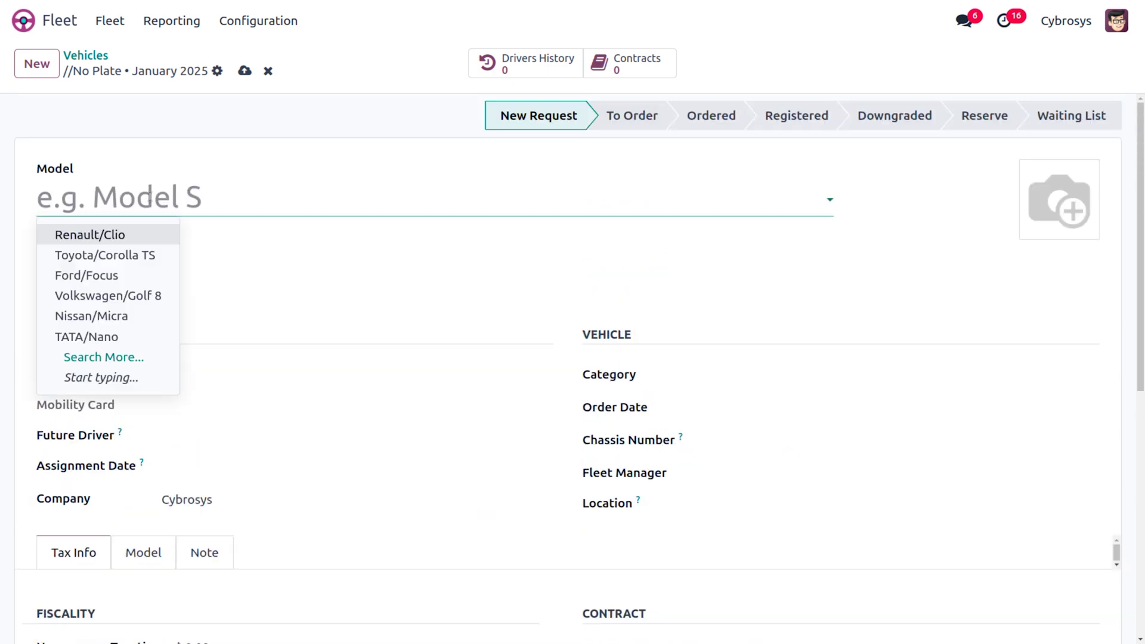
{"action": "left_click", "coordinate": [98, 336]}
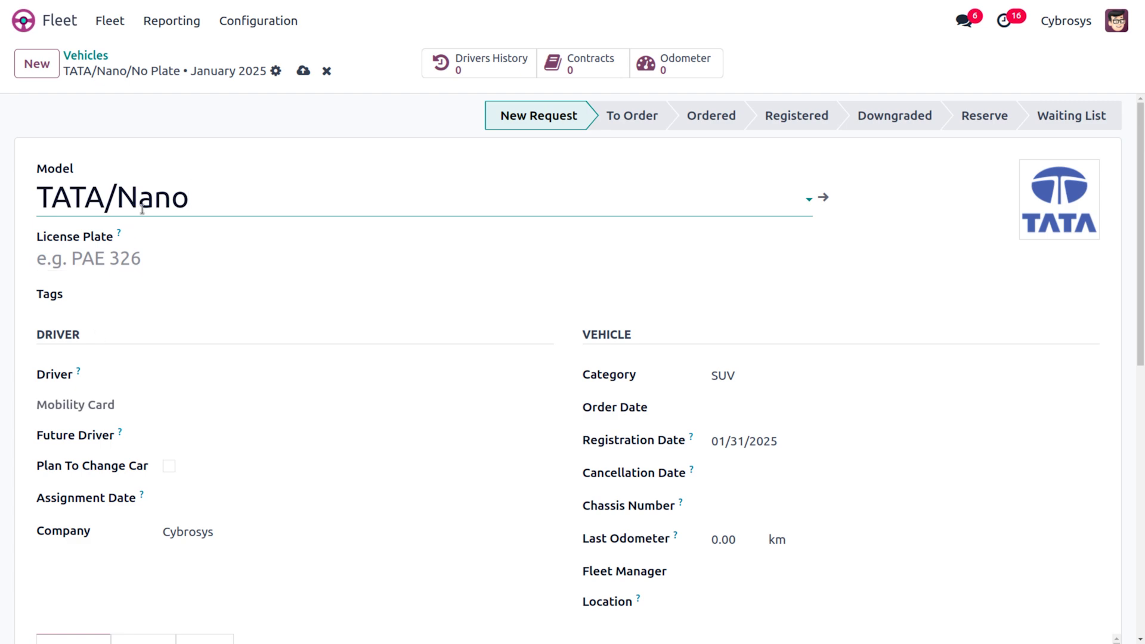
- Enter KL/10/2020 as the vehicle's license plate and add the Employee Car tag
{"action": "left_click", "coordinate": [109, 261]}
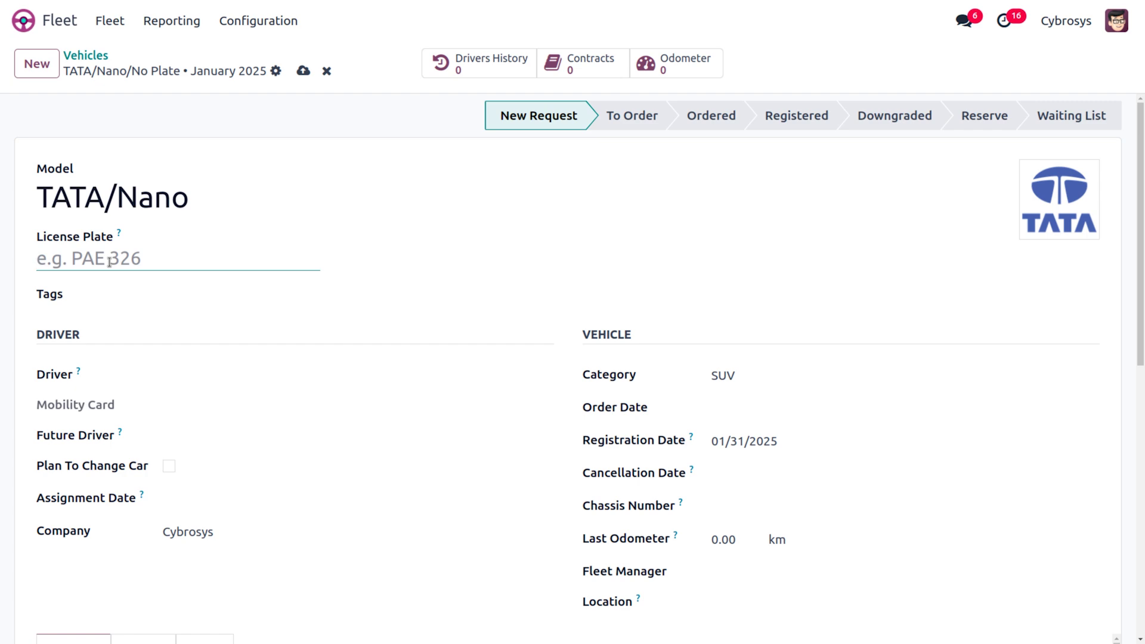
{"action": "type", "text": "kl"}
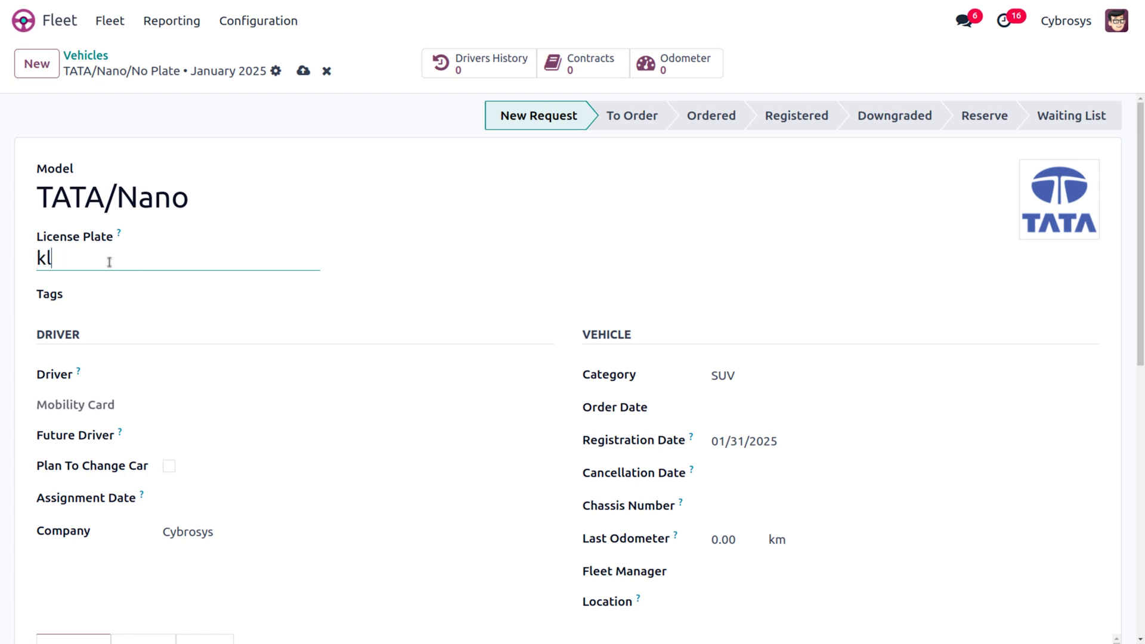
{"action": "key", "text": "BackSpace"}
{"action": "type", "text": "L"}
{"action": "key", "text": "BackSpace"}
{"action": "key", "text": "BackSpace"}
{"action": "type", "text": "KL/10/2020"}
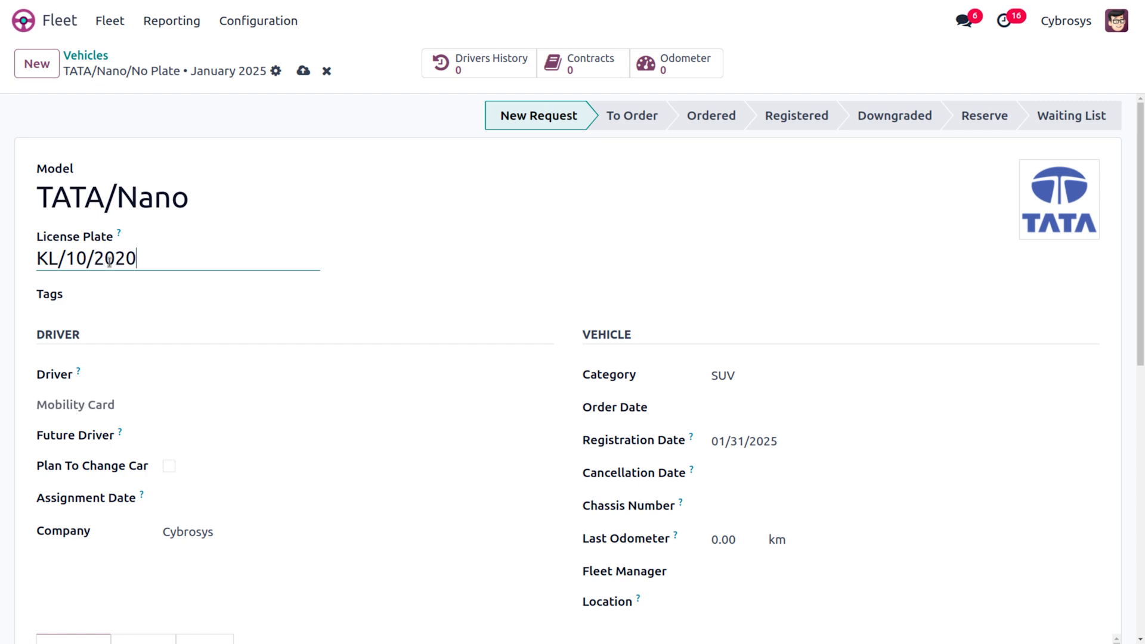
{"action": "left_click", "coordinate": [118, 291]}
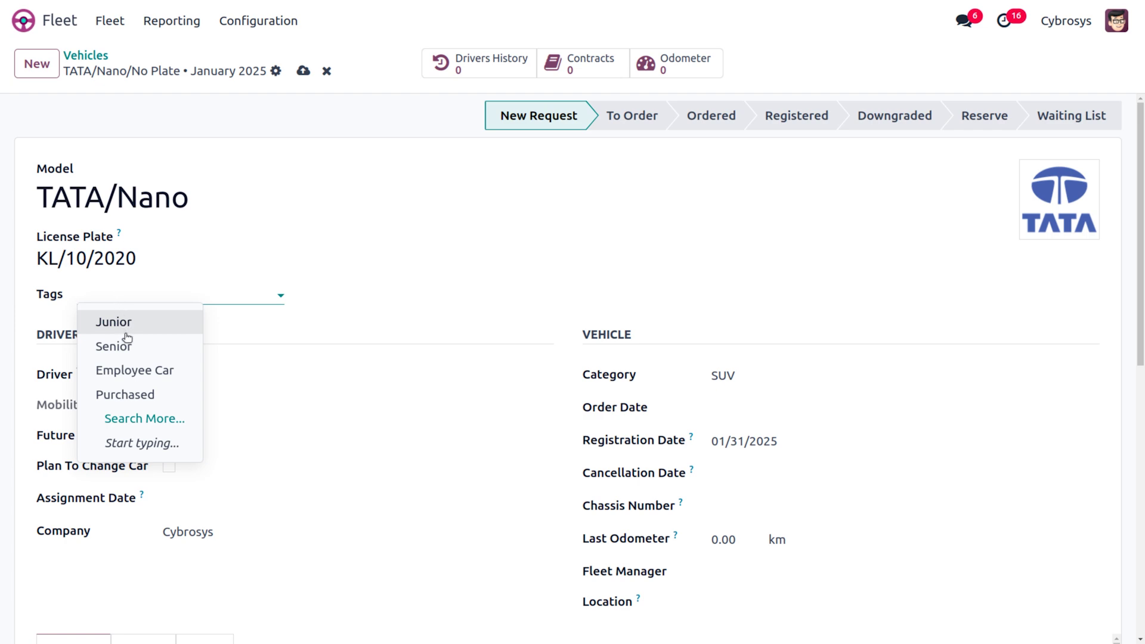
{"action": "left_click", "coordinate": [143, 369]}
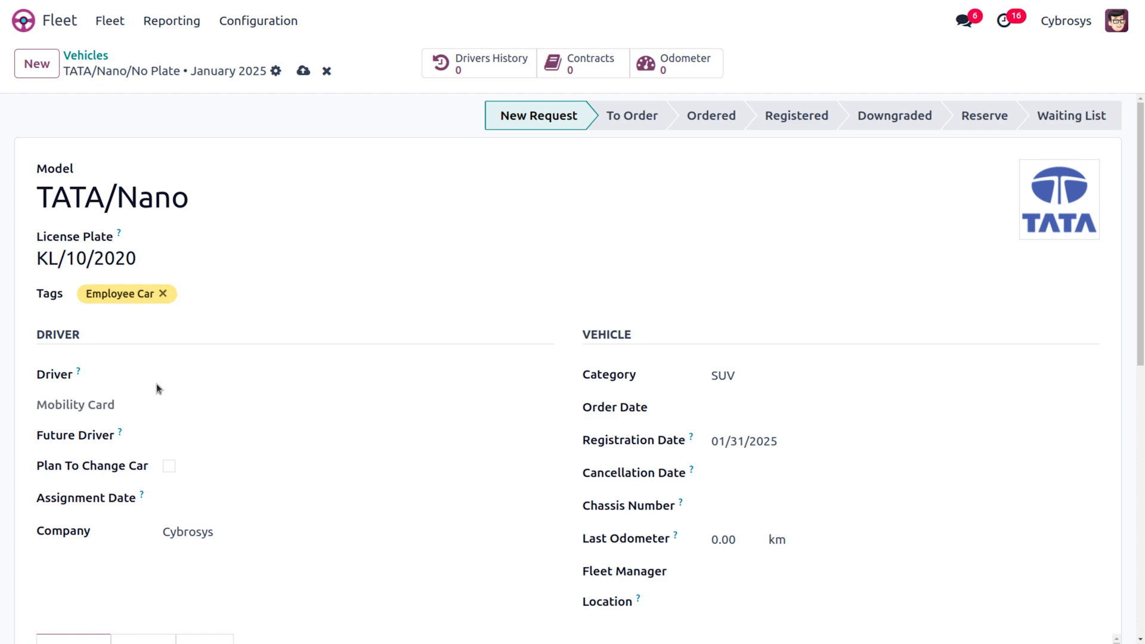
- Assign the contact listed just above Fiscal Administration in the full contact list as the vehicle's driver
{"action": "left_click", "coordinate": [224, 385]}
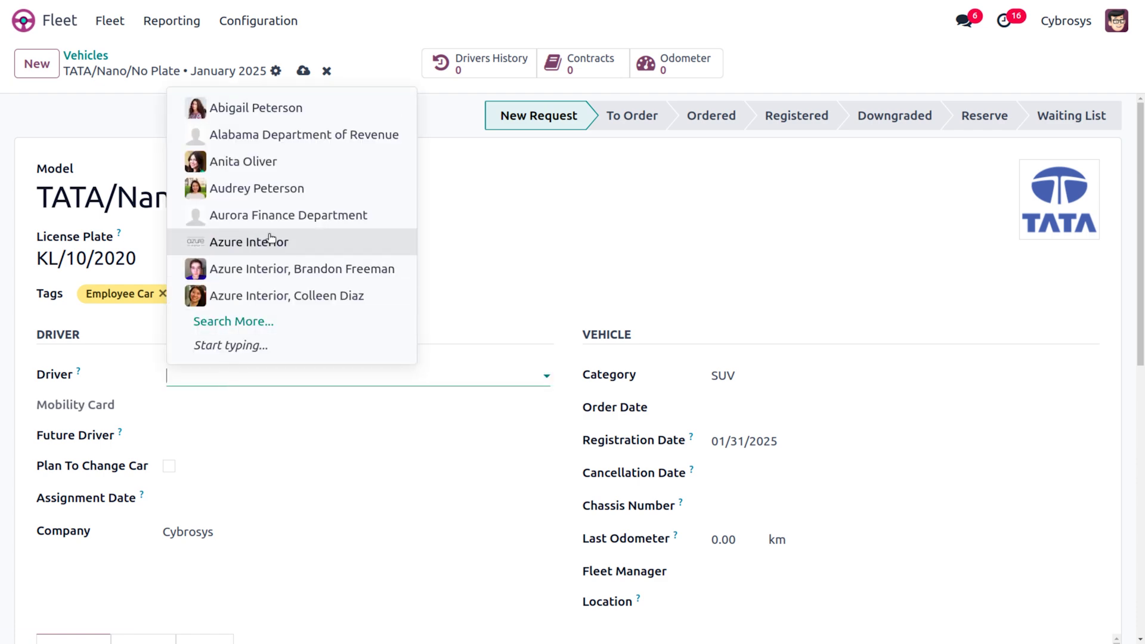
{"action": "left_click", "coordinate": [240, 323]}
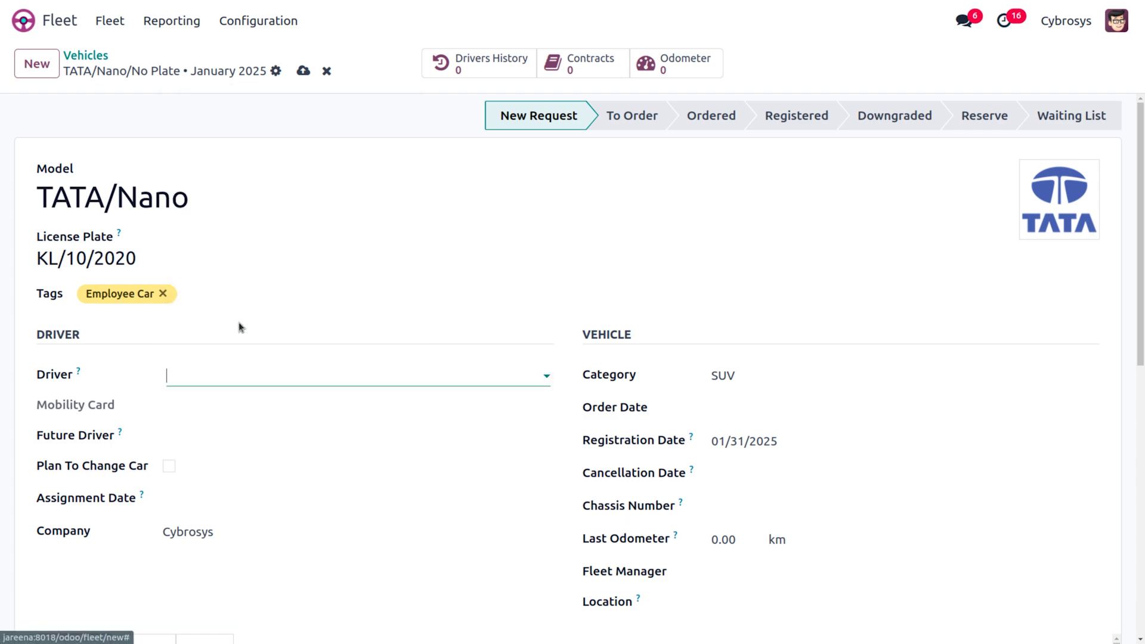
{"action": "scroll", "coordinate": [272, 471], "scroll_direction": "down", "scroll_amount": 10}
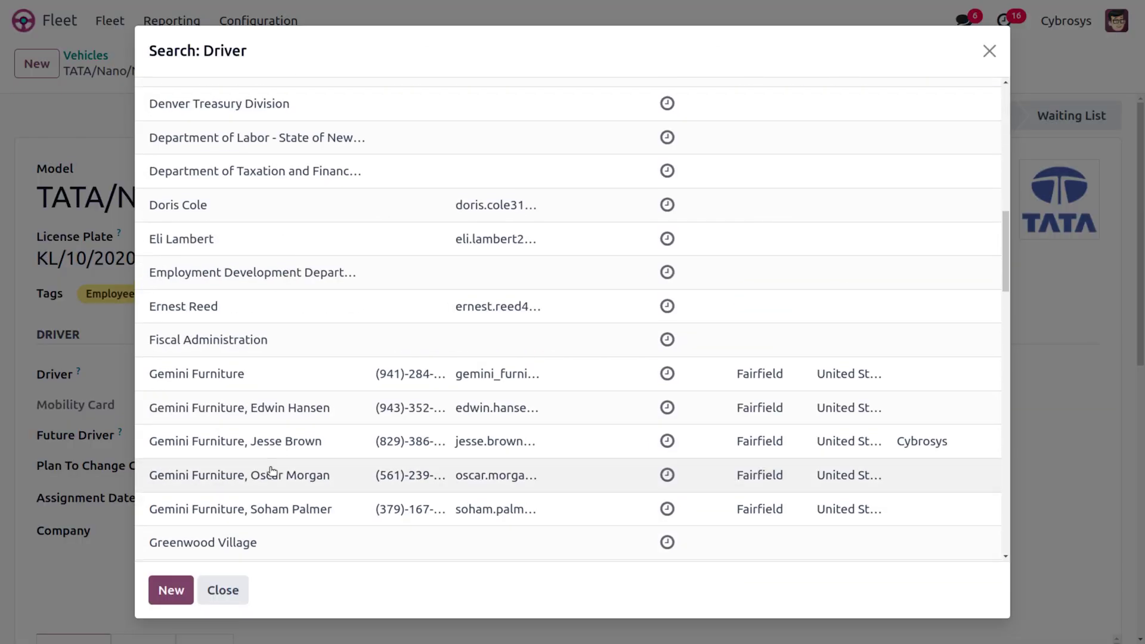
{"action": "left_click", "coordinate": [176, 314]}
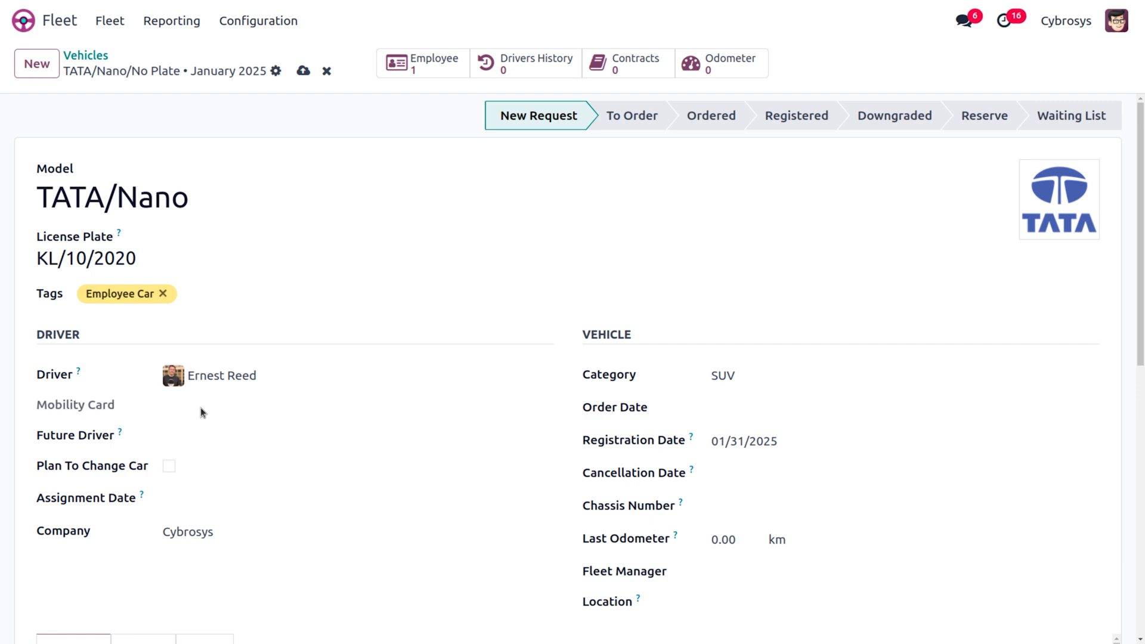
- Assign the contact listed just above Meal Voucher Register in the full contact list as the future driver
{"action": "left_click", "coordinate": [195, 440]}
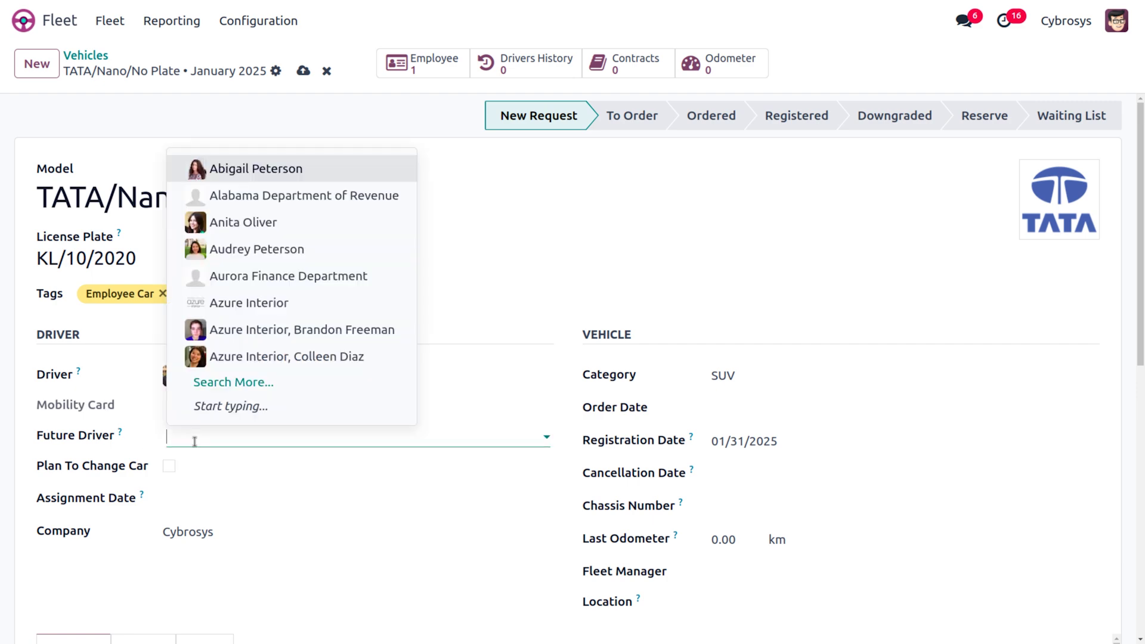
{"action": "left_click", "coordinate": [214, 384]}
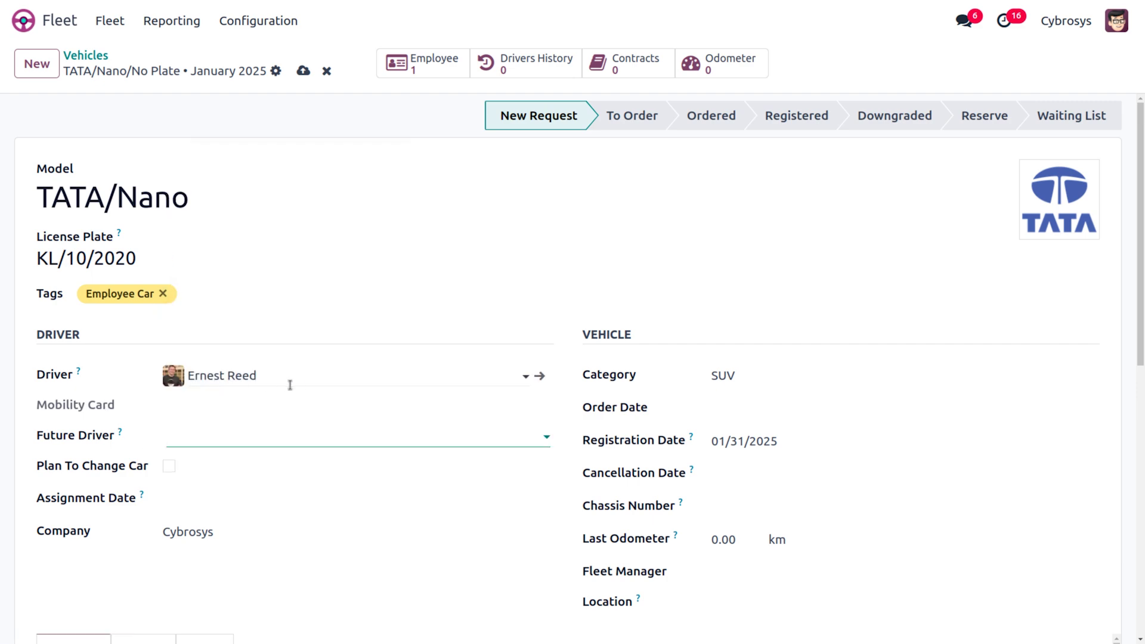
{"action": "scroll", "coordinate": [301, 383], "scroll_direction": "down", "scroll_amount": 10}
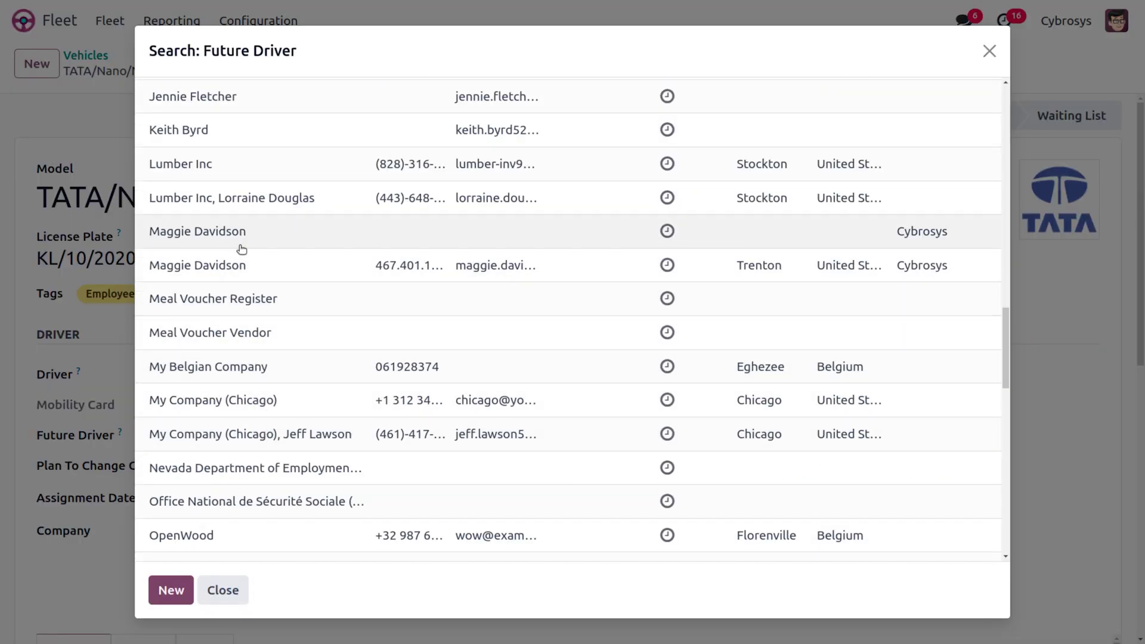
{"action": "left_click", "coordinate": [236, 266]}
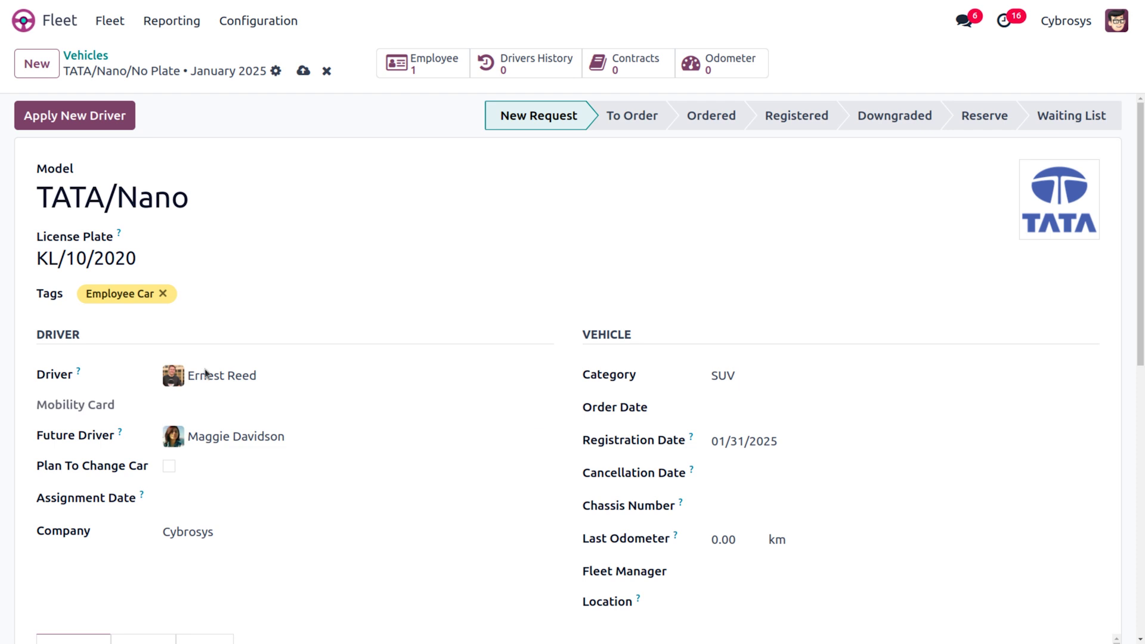
- Enable Plan To Change Car for the driver and set the assignment date to 01/31/2025
{"action": "left_click", "coordinate": [169, 466]}
{"action": "left_click", "coordinate": [189, 499]}
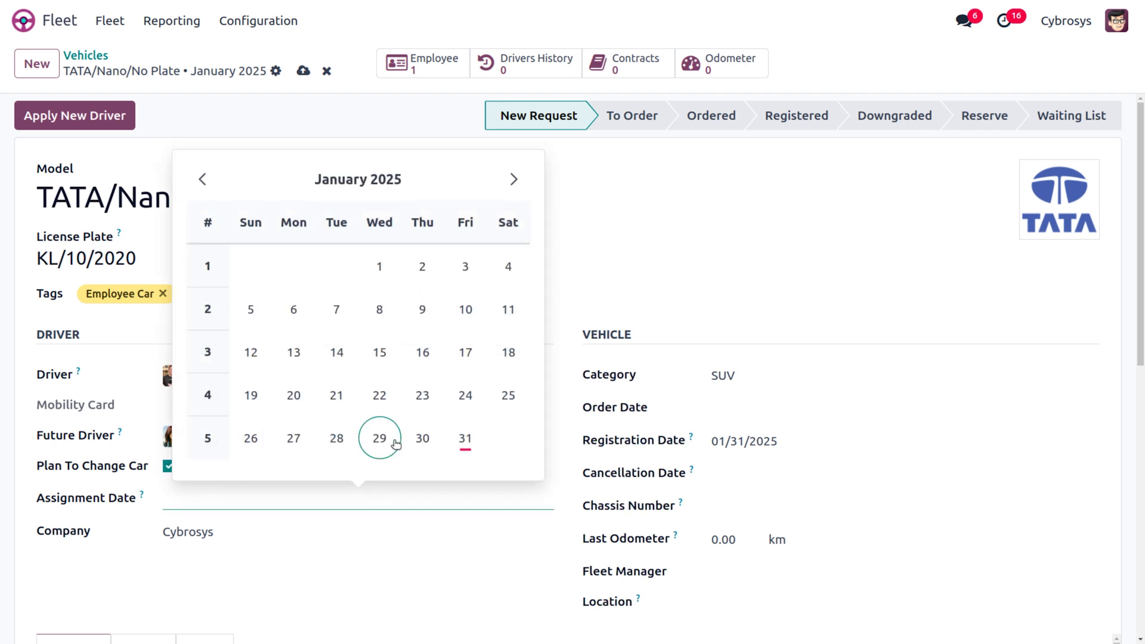
{"action": "left_click", "coordinate": [466, 441]}
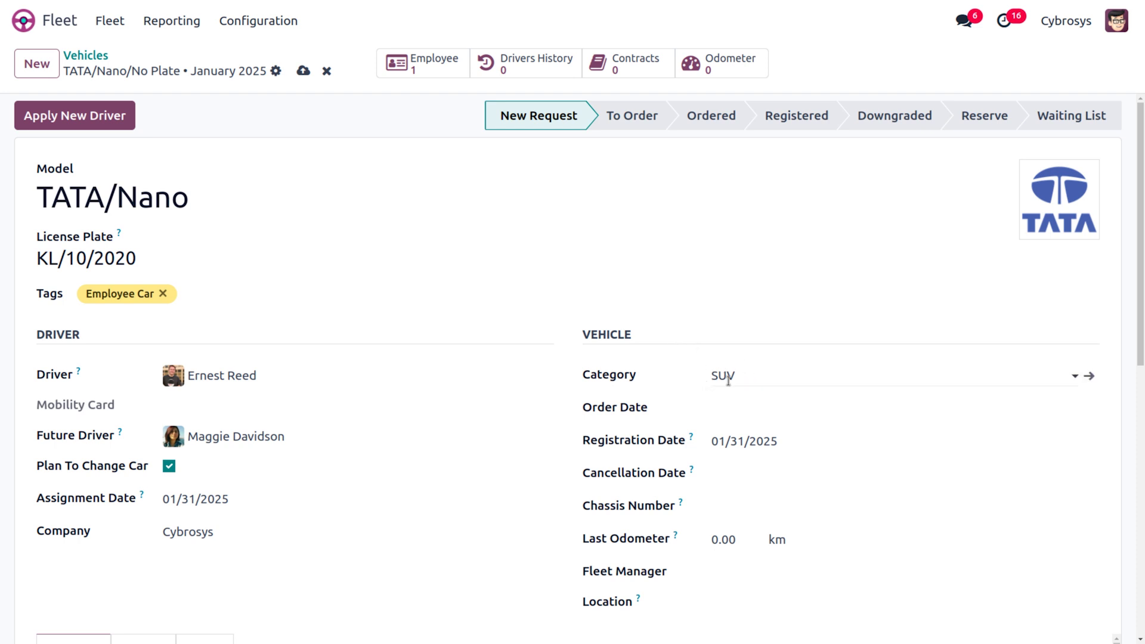
- Set the vehicle's order date to 01/31/2025 and its cancellation date to 04/30/2025
{"action": "left_click", "coordinate": [737, 412]}
{"action": "left_click", "coordinate": [1011, 346]}
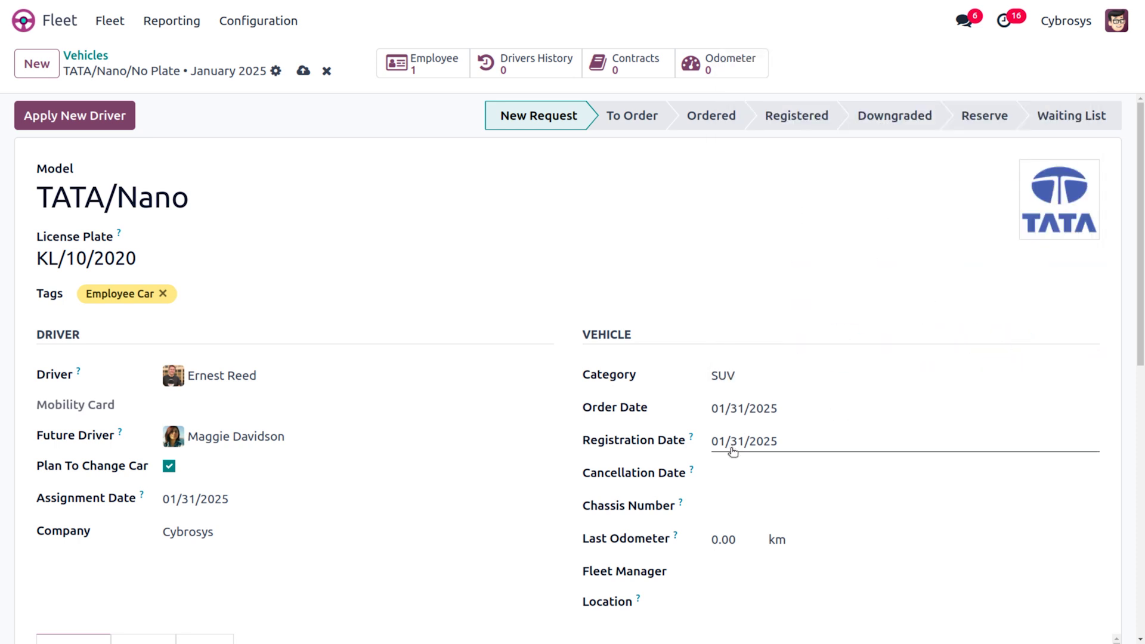
{"action": "left_click", "coordinate": [728, 487]}
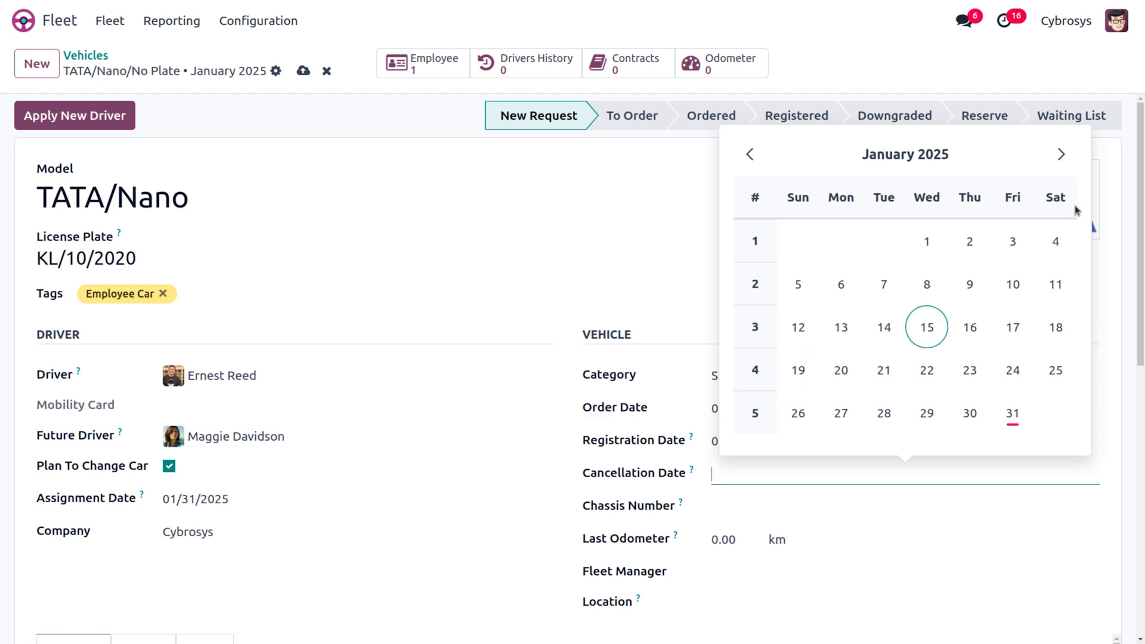
{"action": "left_click", "coordinate": [1063, 156]}
{"action": "left_click", "coordinate": [1063, 156]}
{"action": "left_click", "coordinate": [1063, 155]}
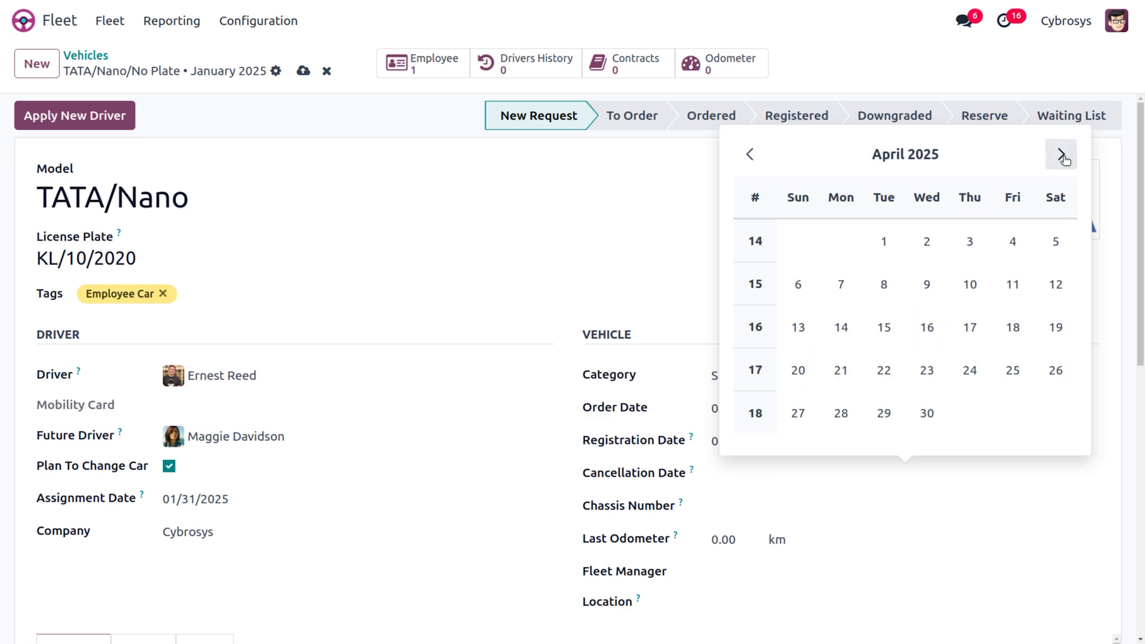
{"action": "left_click", "coordinate": [938, 398]}
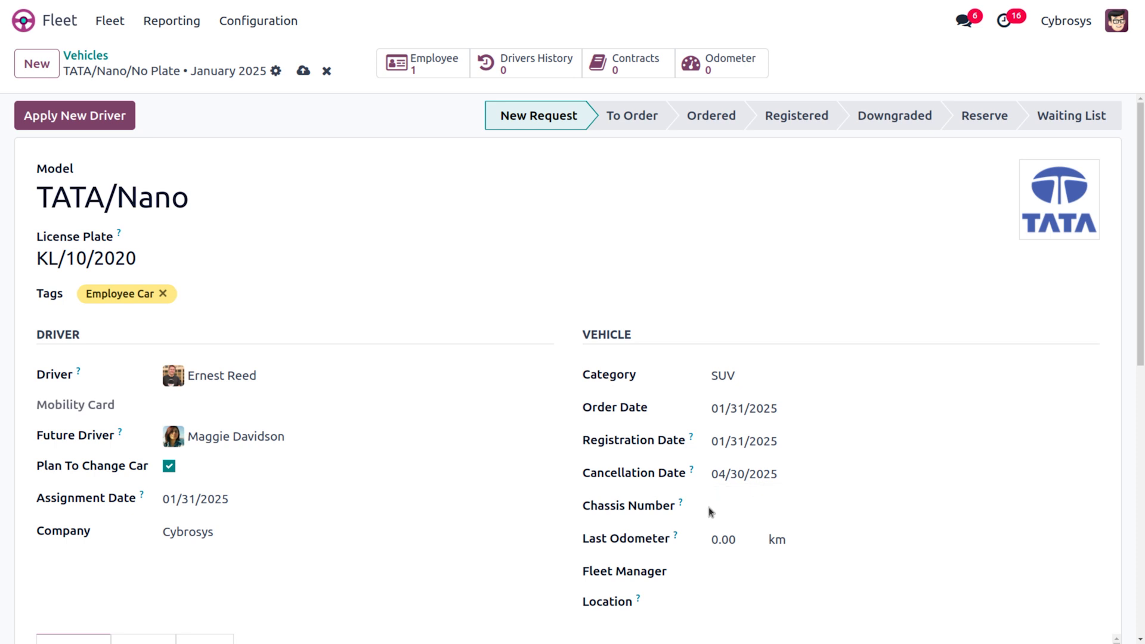
- Set the vehicle's last odometer reading to 100 km
{"action": "left_click", "coordinate": [729, 503]}
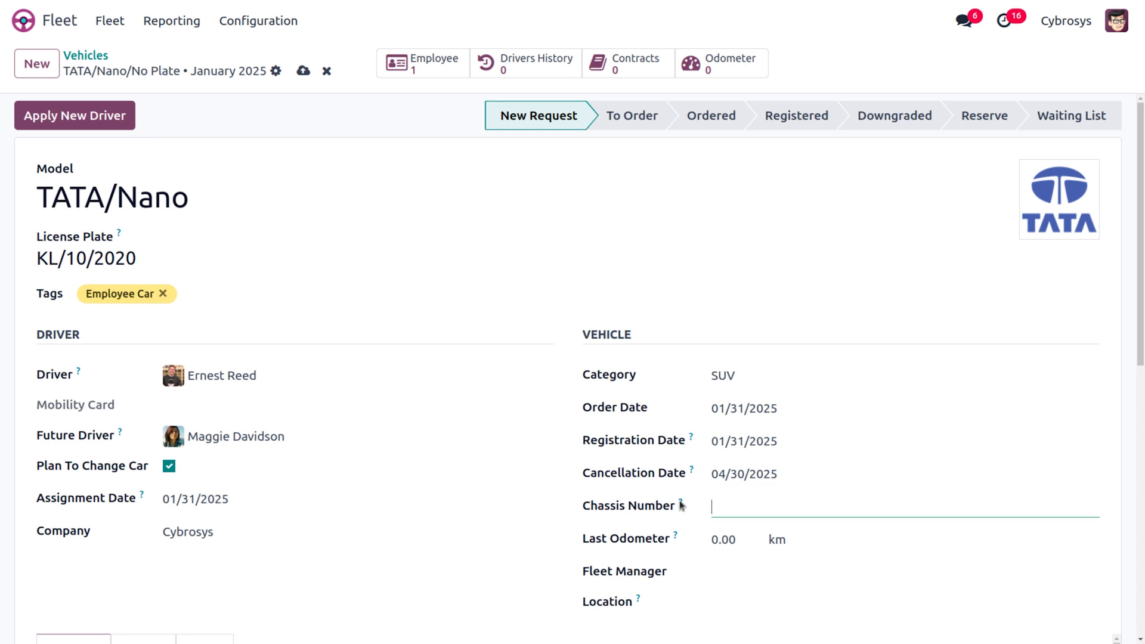
{"action": "mouse_move", "coordinate": [681, 505]}
{"action": "left_click", "coordinate": [744, 542]}
{"action": "type", "text": "100"}
{"action": "left_click", "coordinate": [907, 545]}
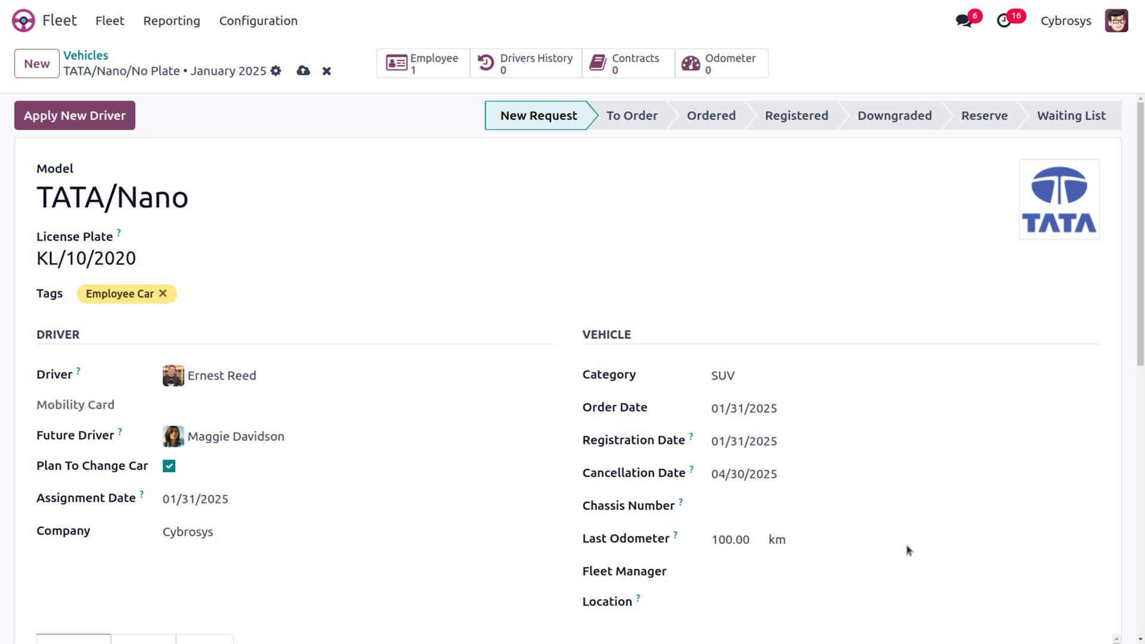
- Enter KL/15/2025 as the vehicle's chassis number
{"action": "left_click", "coordinate": [729, 510]}
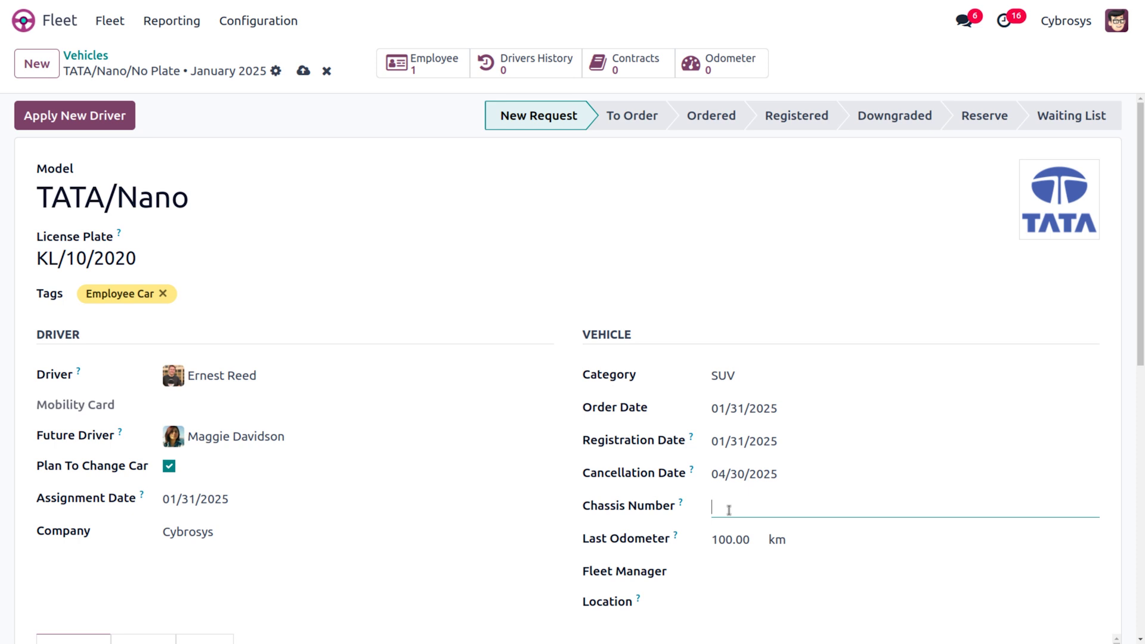
{"action": "type", "text": "kl"}
{"action": "key", "text": "BackSpace"}
{"action": "type", "text": "KL/15/2025"}
- Assign the first suggested user as the vehicle's fleet manager
{"action": "left_click", "coordinate": [739, 571]}
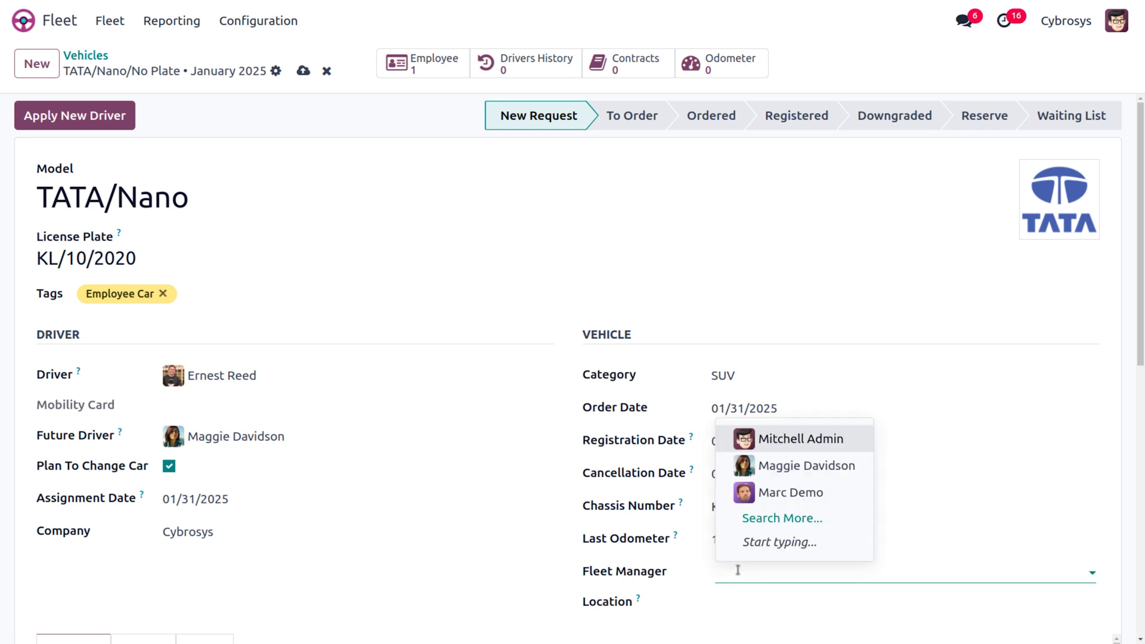
{"action": "key", "text": "Up"}
{"action": "key", "text": "Return"}
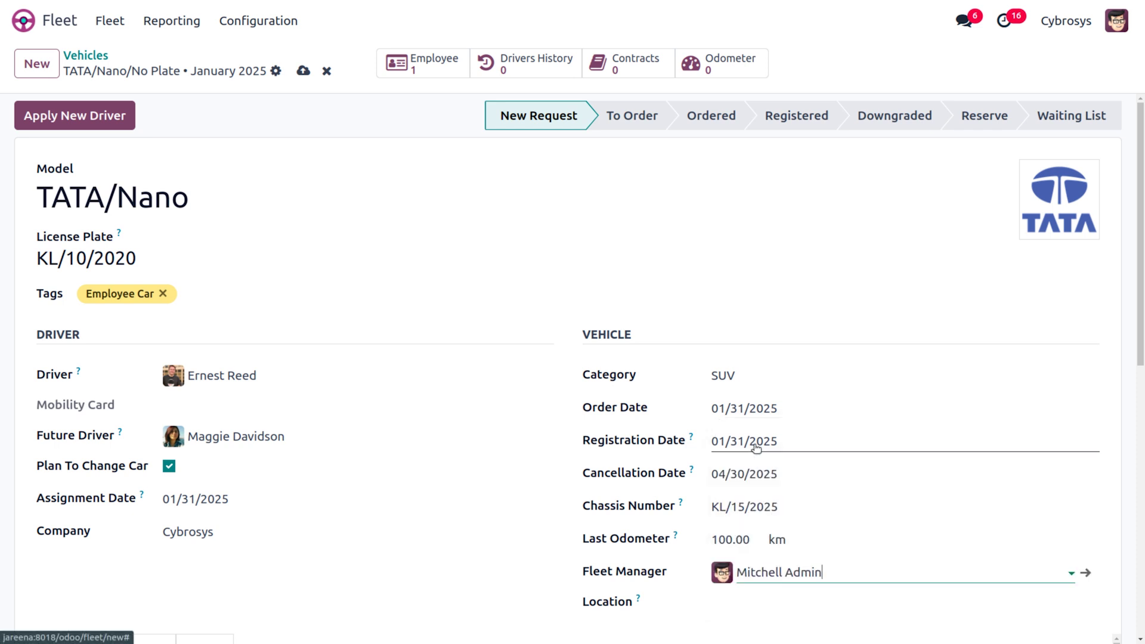
{"action": "scroll", "coordinate": [752, 501], "scroll_direction": "down", "scroll_amount": 3}
{"action": "left_click", "coordinate": [737, 417]}
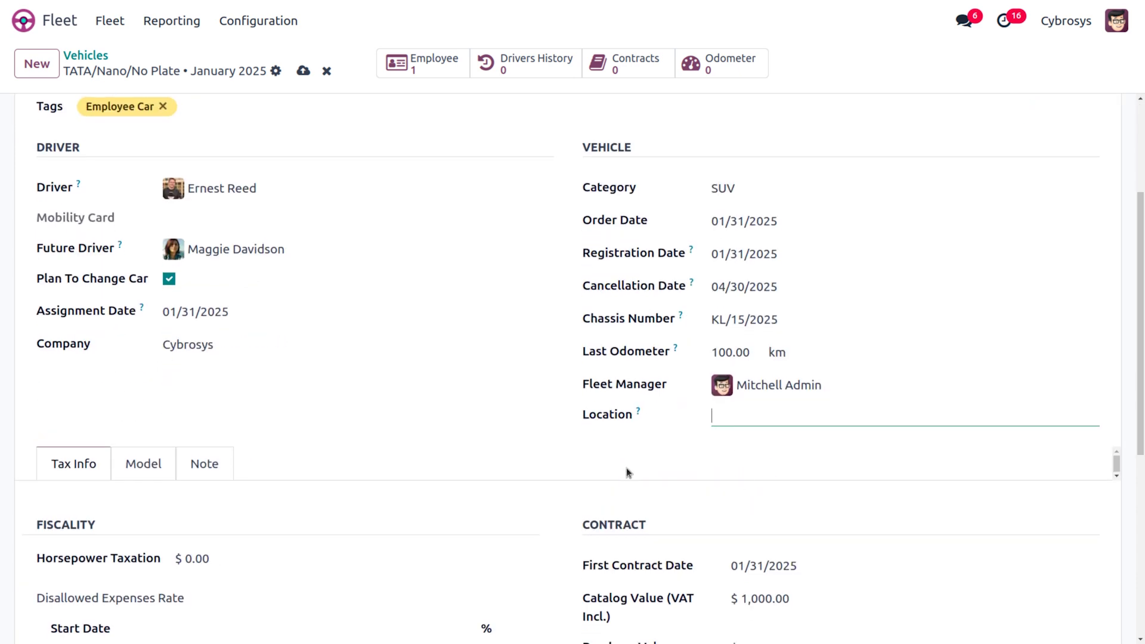
- Set the vehicle's horsepower taxation to $10 in its tax information
{"action": "scroll", "coordinate": [620, 481], "scroll_direction": "down", "scroll_amount": 5}
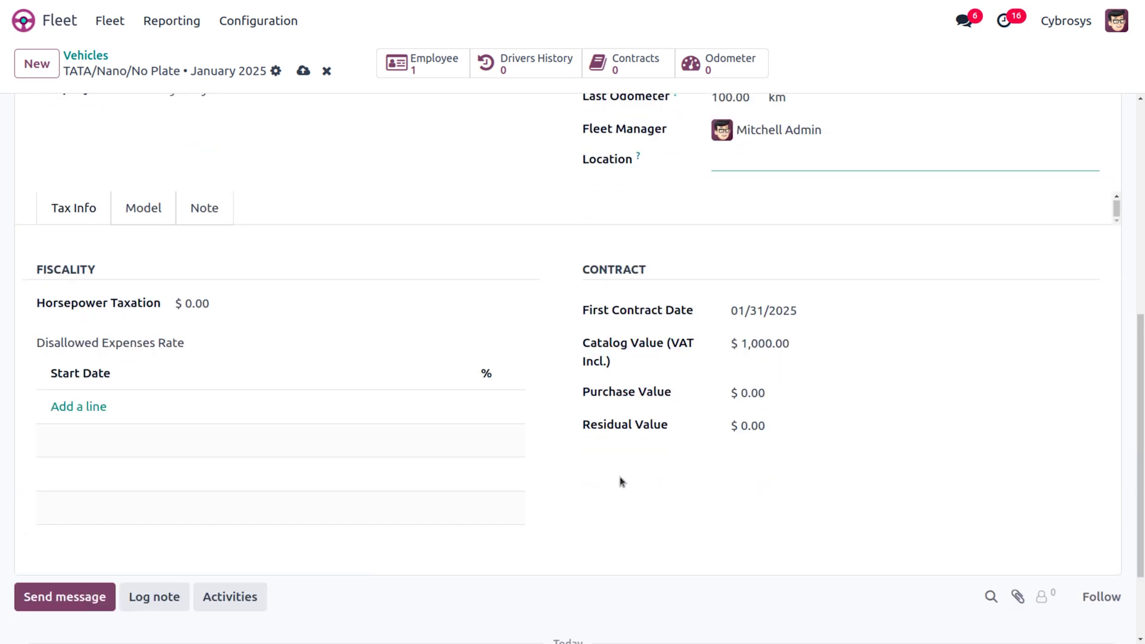
{"action": "scroll", "coordinate": [620, 481], "scroll_direction": "up", "scroll_amount": 1}
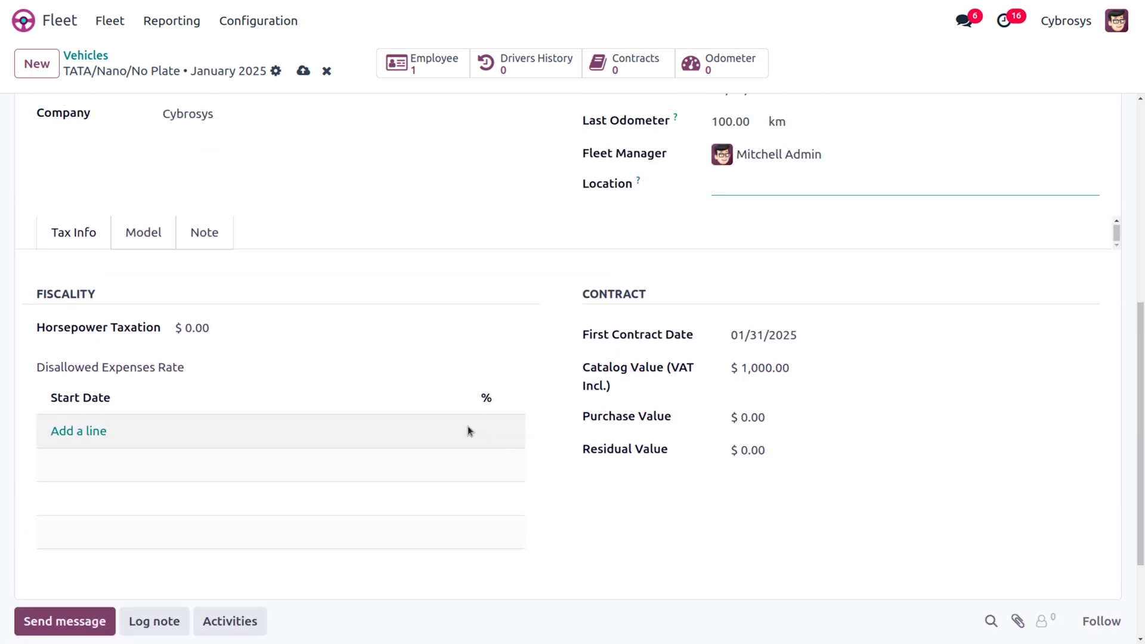
{"action": "left_click", "coordinate": [224, 327]}
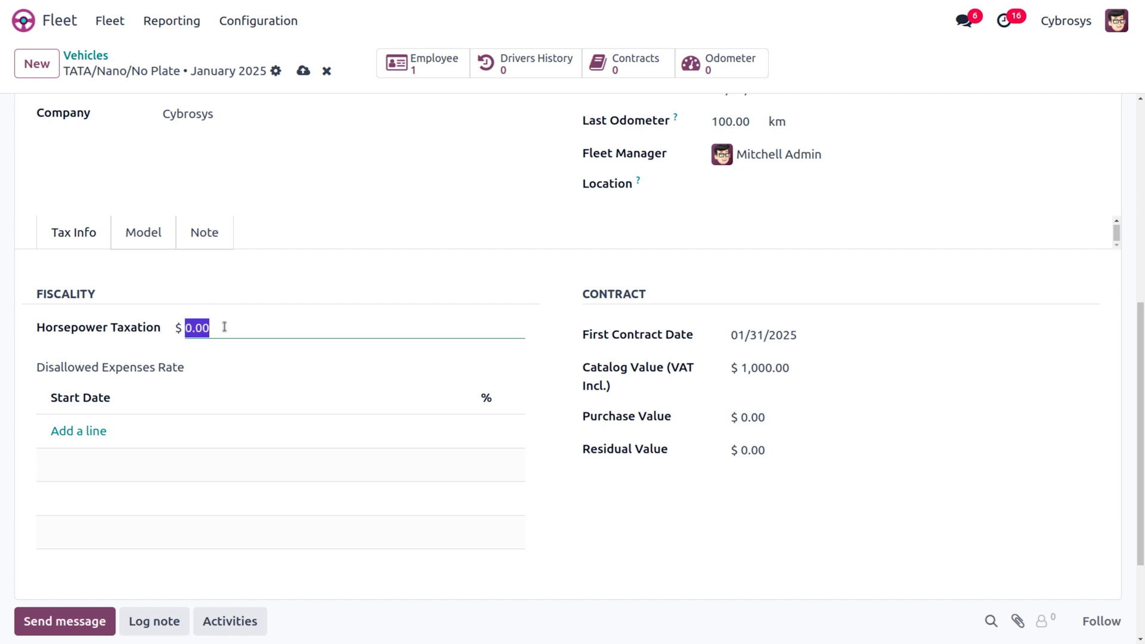
{"action": "type", "text": "10"}
{"action": "left_click", "coordinate": [257, 365]}
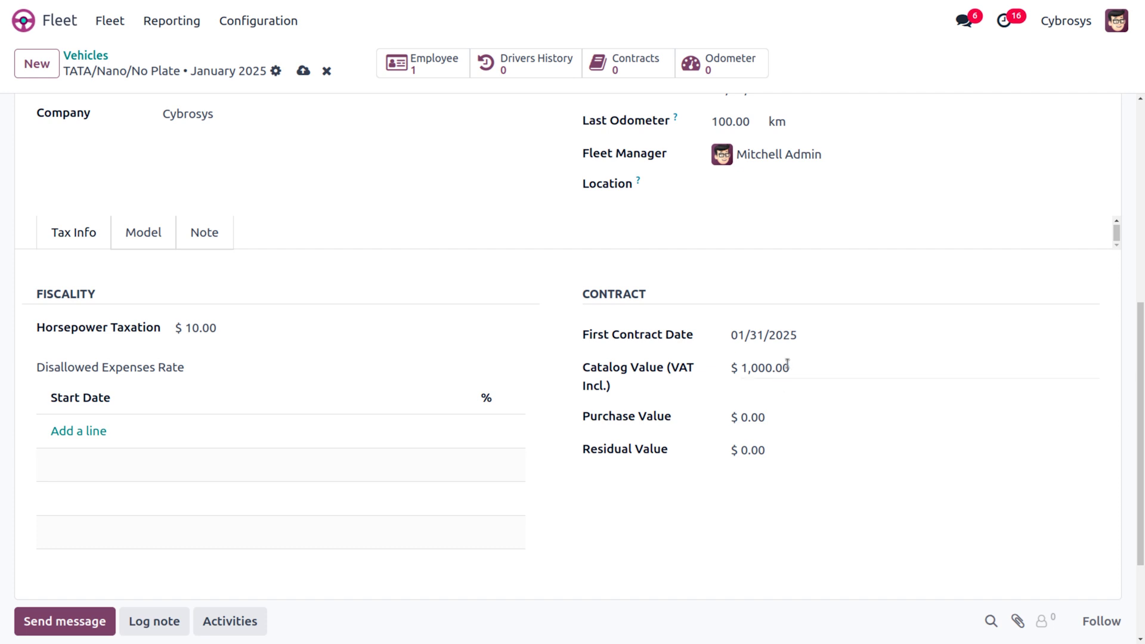
- Set the contract's catalog value to $200,000 and its purchase value to $2,150,000
{"action": "left_click", "coordinate": [765, 418]}
{"action": "left_click", "coordinate": [791, 365]}
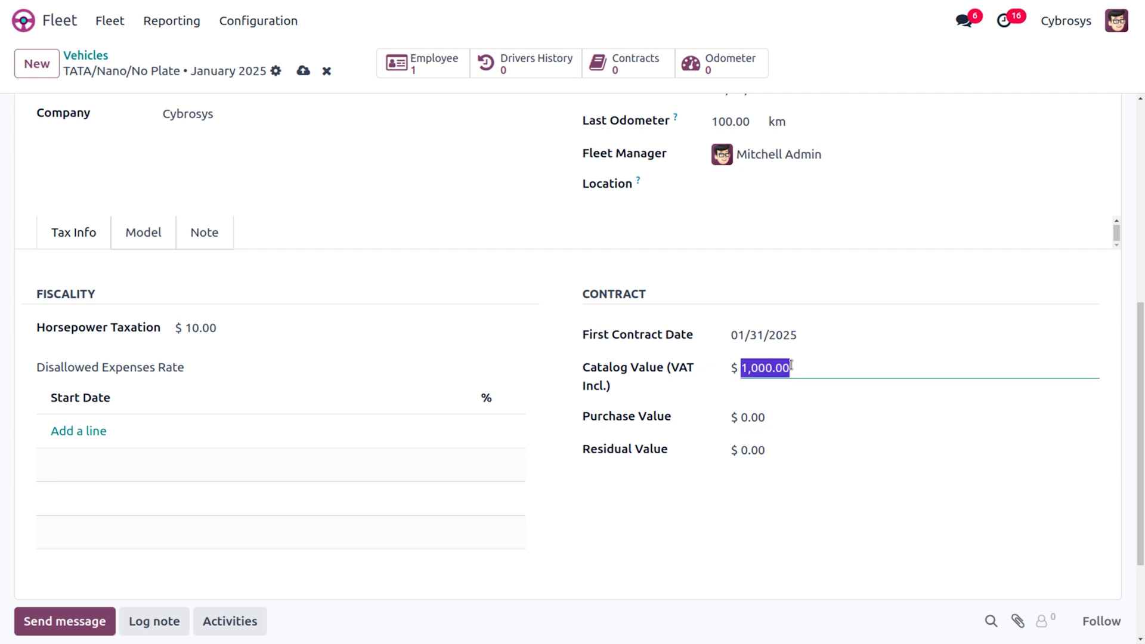
{"action": "key", "text": "BackSpace"}
{"action": "type", "text": "2"}
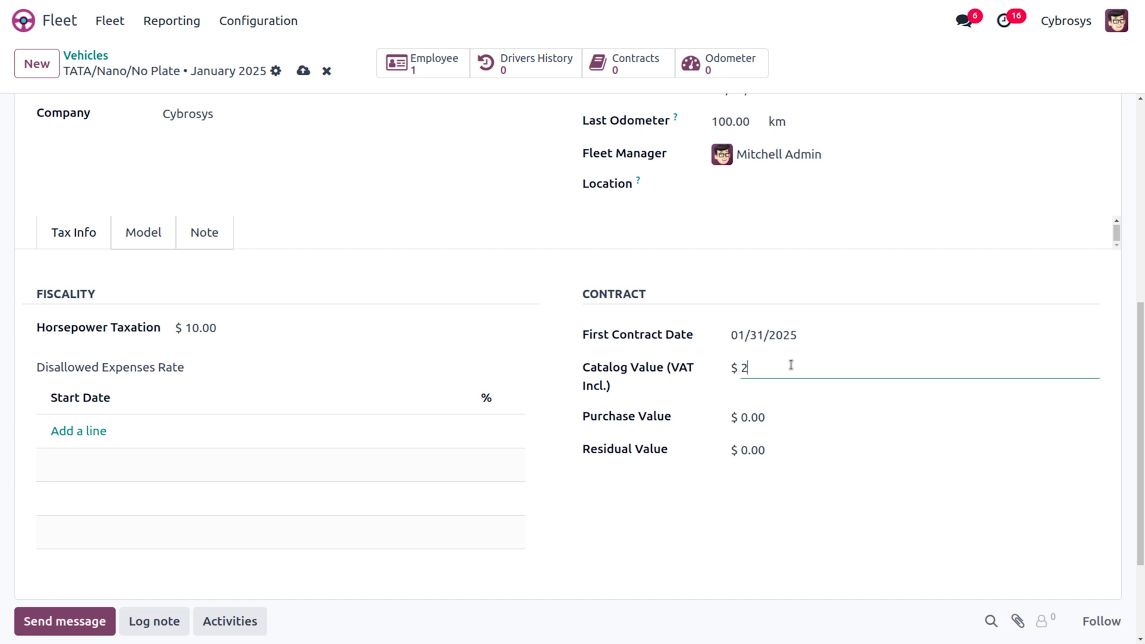
{"action": "type", "text": "00000"}
{"action": "left_click", "coordinate": [775, 411]}
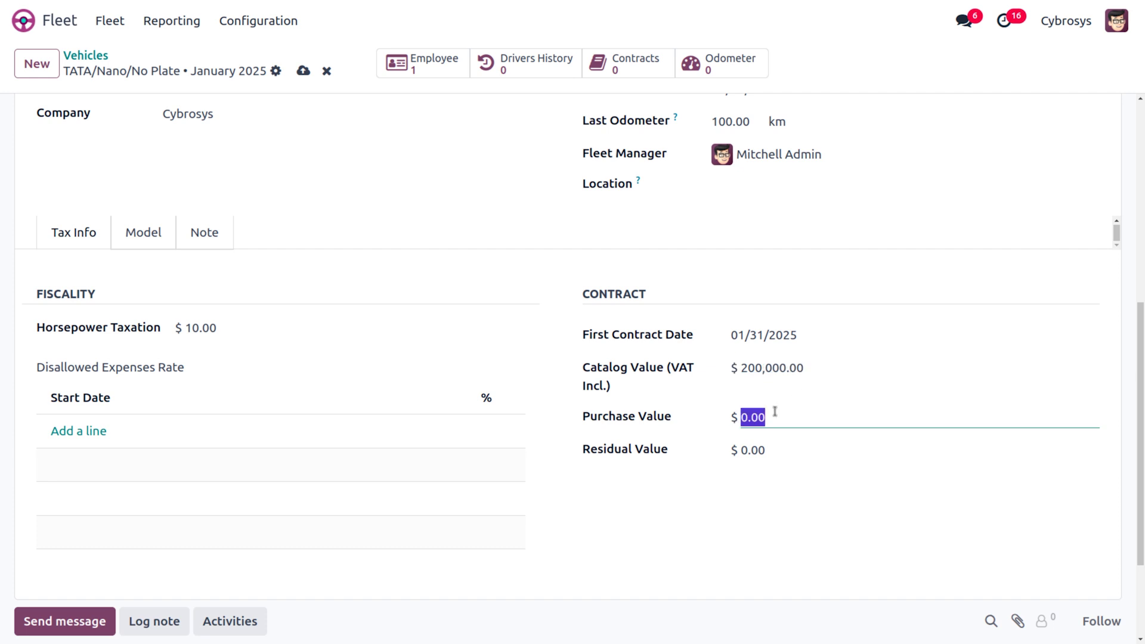
{"action": "type", "text": "2150000"}
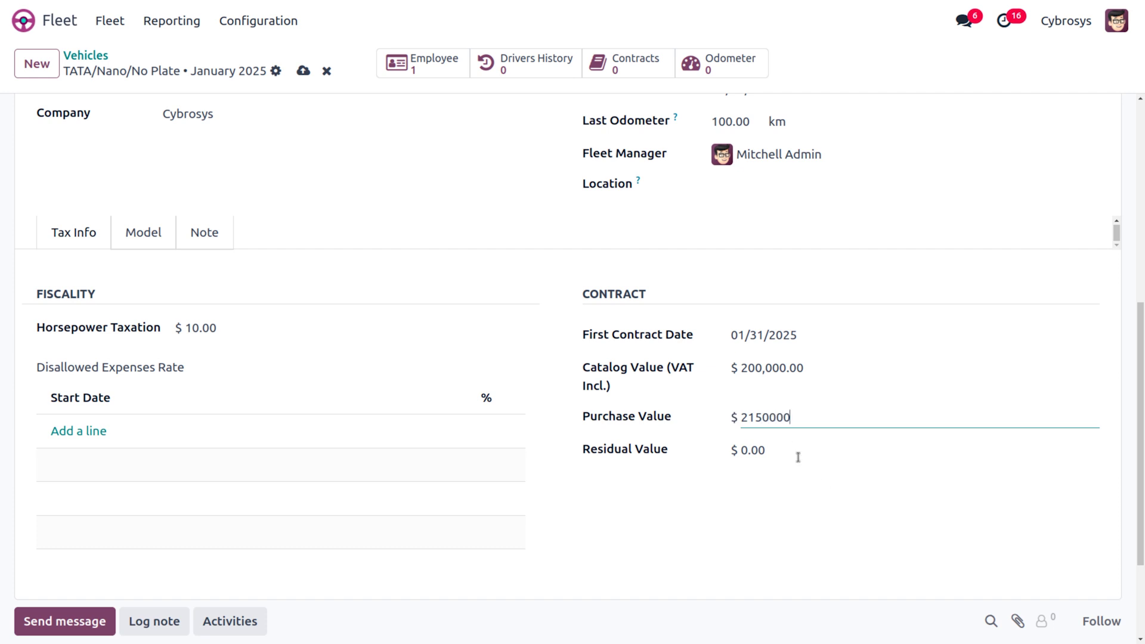
- Set the residual value to $1,000 and save the new vehicle record
{"action": "left_click", "coordinate": [763, 441]}
{"action": "type", "text": "1000"}
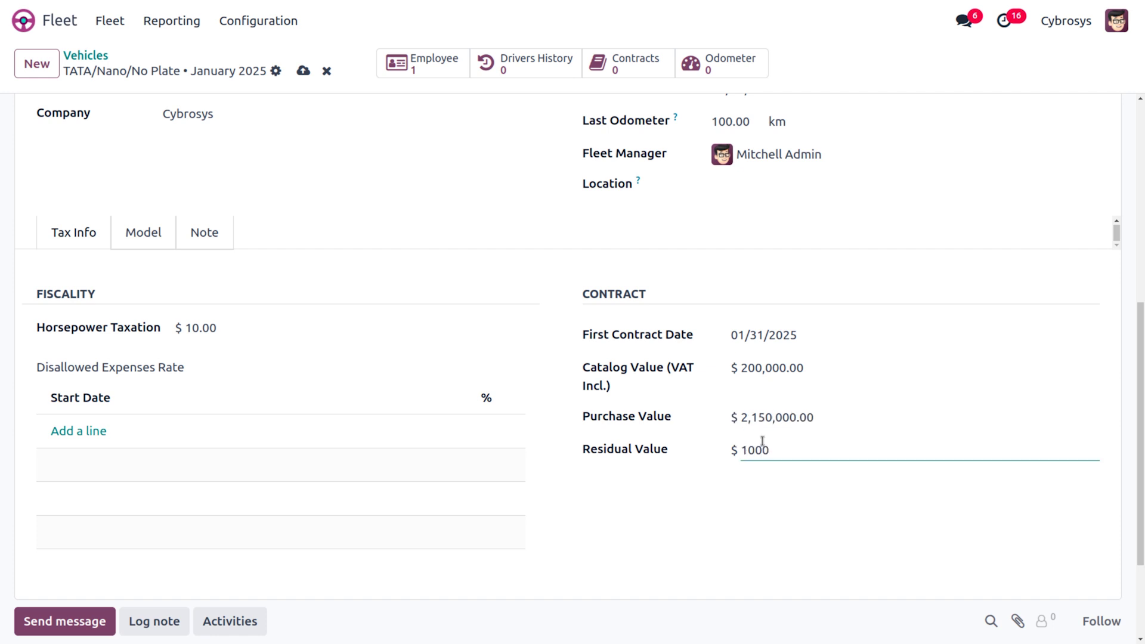
{"action": "left_click", "coordinate": [680, 558]}
{"action": "scroll", "coordinate": [680, 558], "scroll_direction": "up", "scroll_amount": 5}
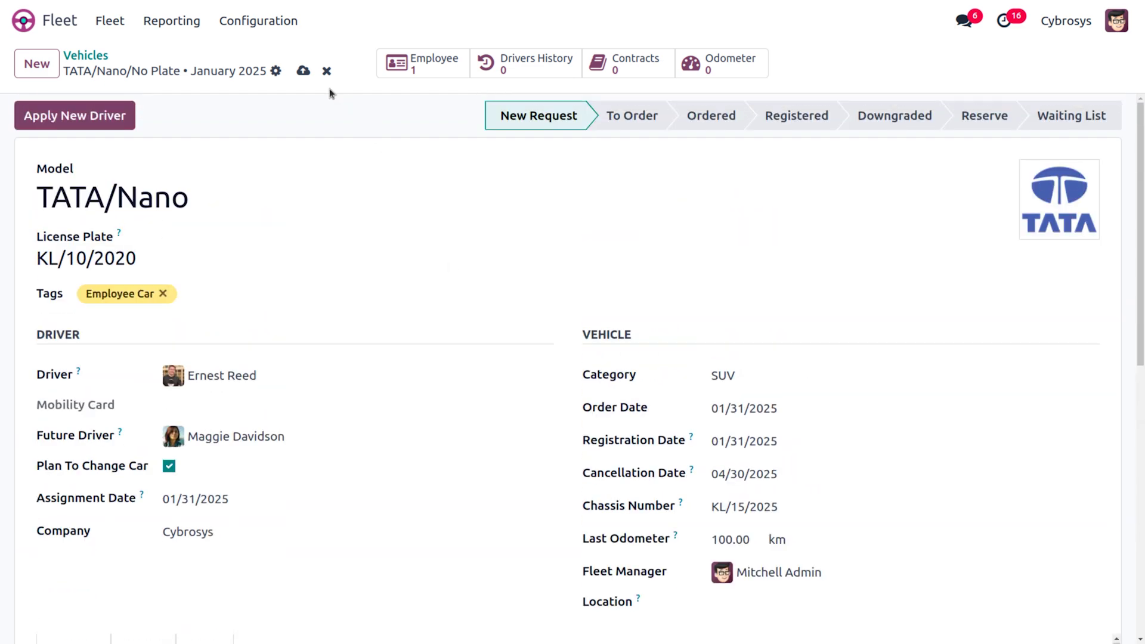
{"action": "left_click", "coordinate": [303, 71]}
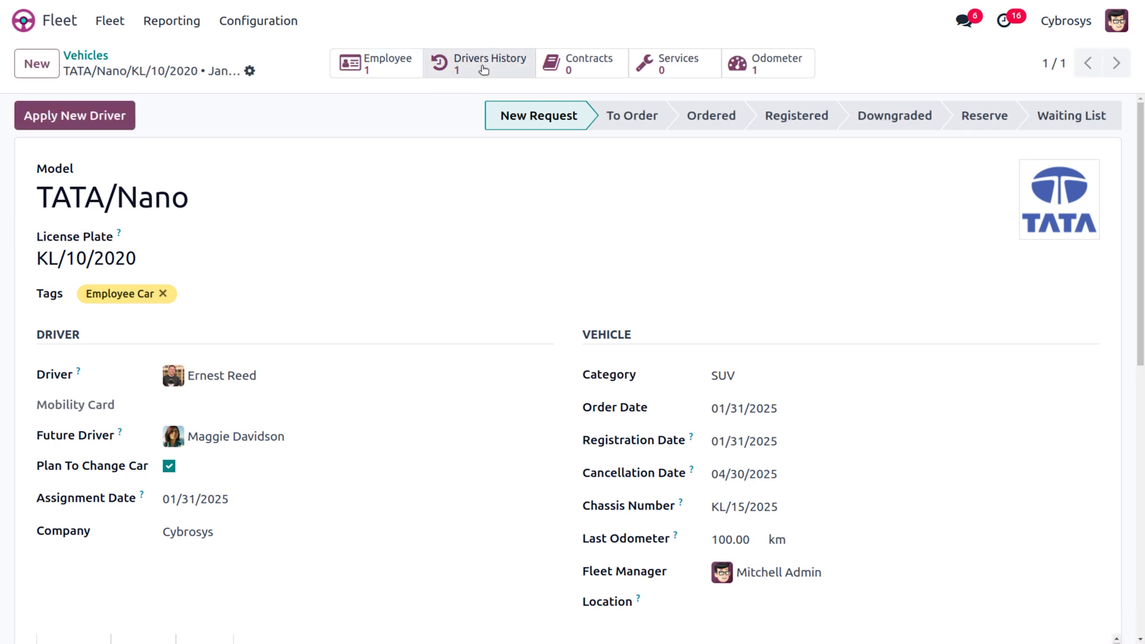
- Review the driver's linked employee record and the vehicle's drivers history, returning to the vehicle form
{"action": "left_click", "coordinate": [409, 64]}
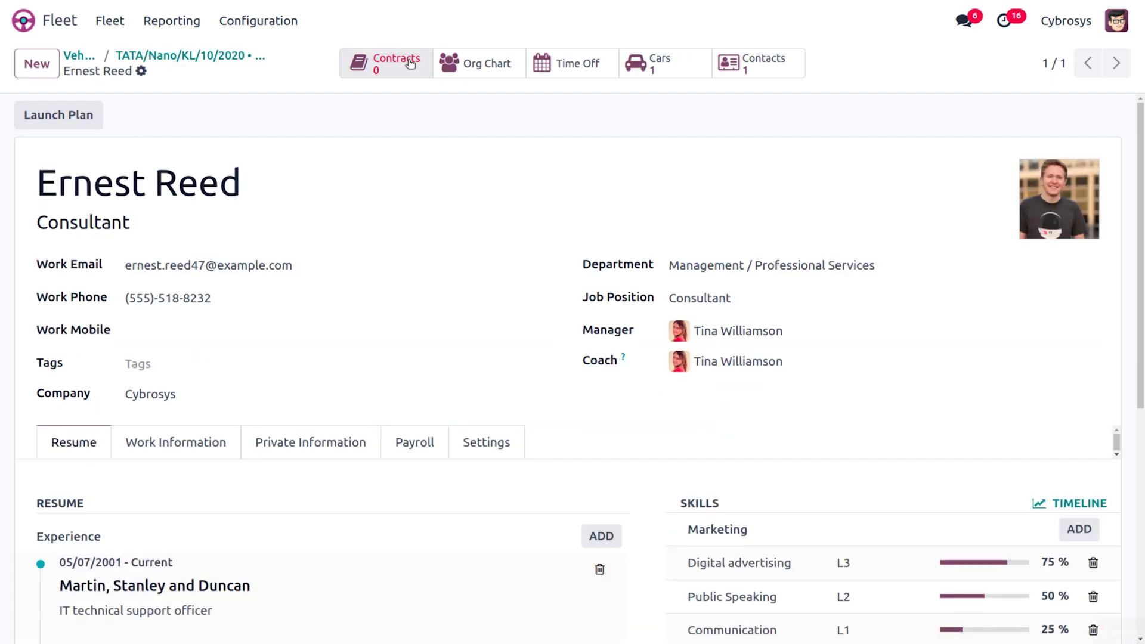
{"action": "left_click", "coordinate": [206, 55]}
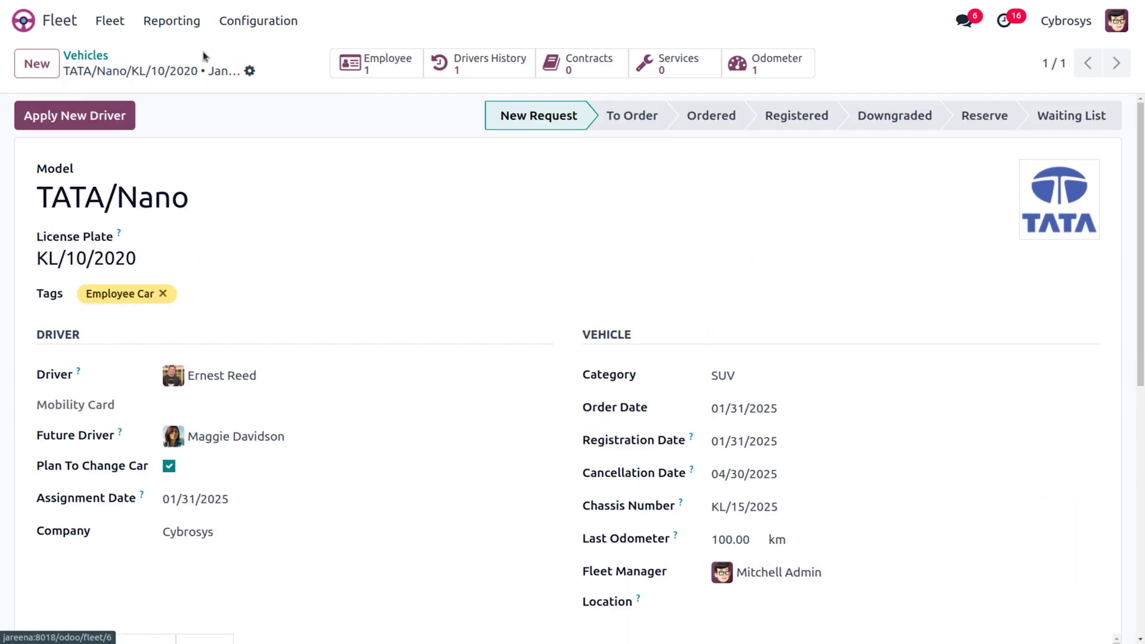
{"action": "left_click", "coordinate": [456, 72]}
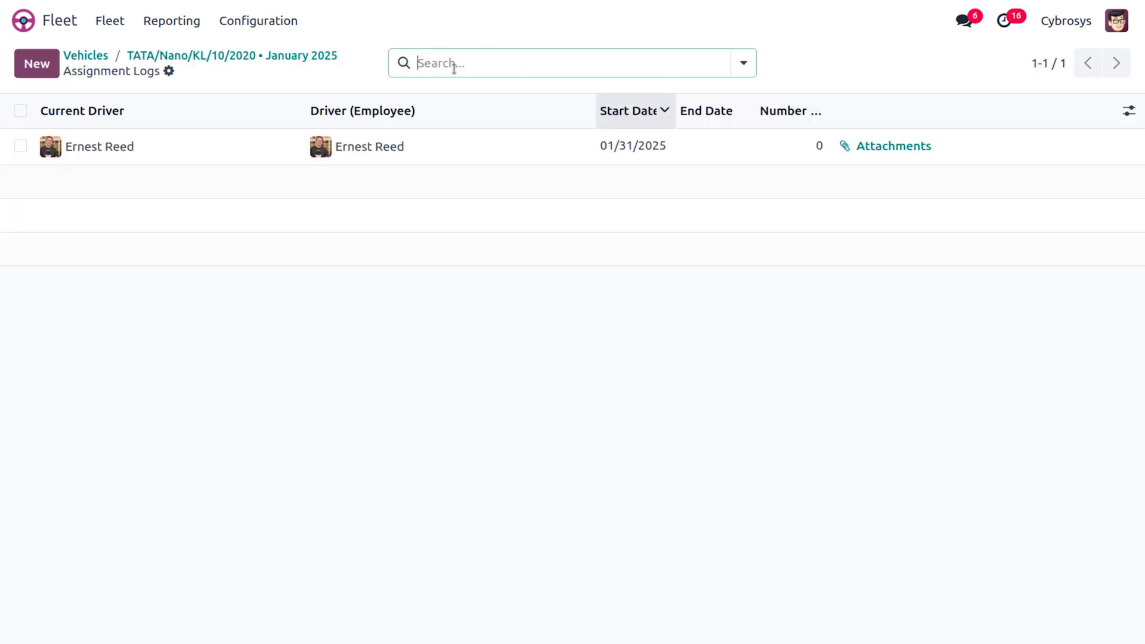
{"action": "left_click", "coordinate": [210, 56]}
- Apply the new driver to the vehicle and check the updated drivers history
{"action": "left_click", "coordinate": [104, 110]}
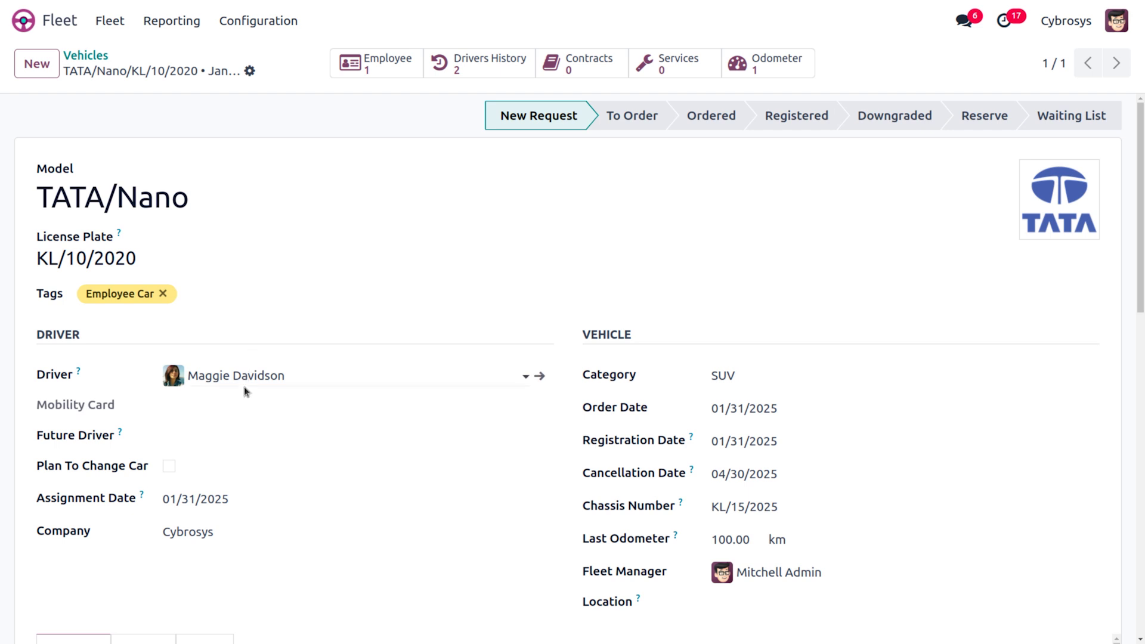
{"action": "left_click", "coordinate": [455, 53]}
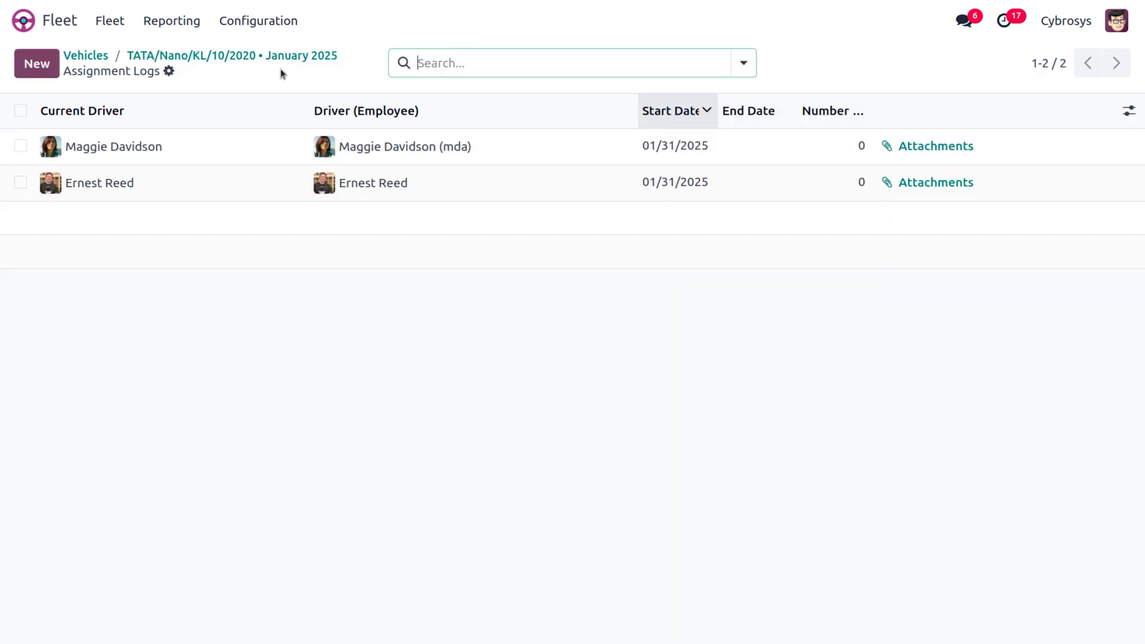
{"action": "left_click", "coordinate": [253, 55]}
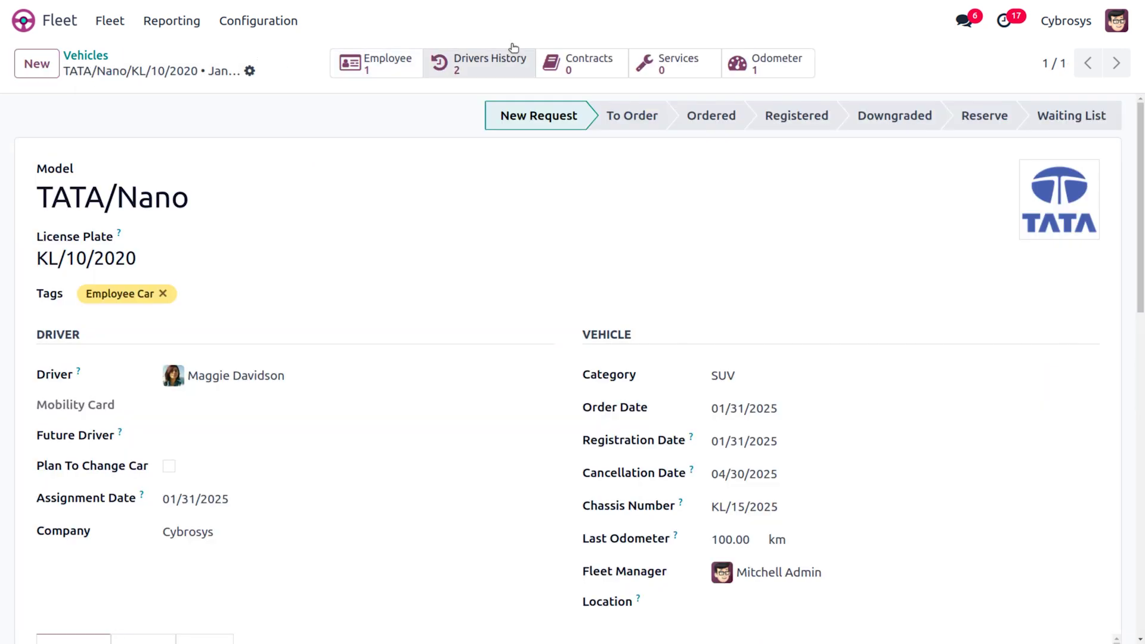
- Create a new contract for the TATA/Nano vehicle and set its type to Leasing
{"action": "left_click", "coordinate": [588, 62]}
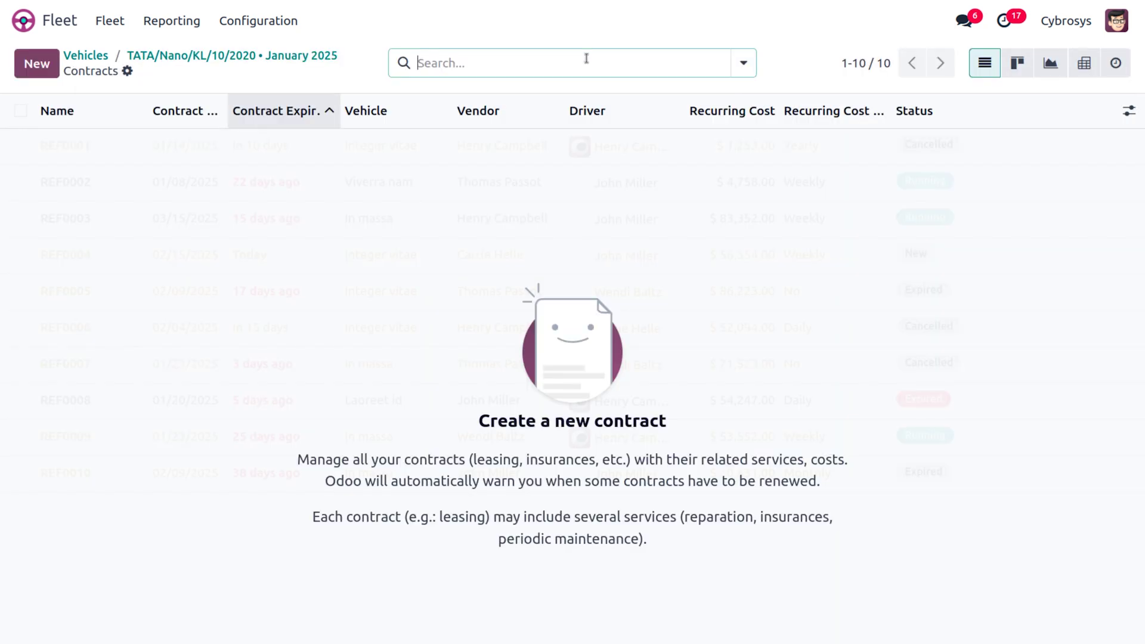
{"action": "left_click", "coordinate": [36, 65]}
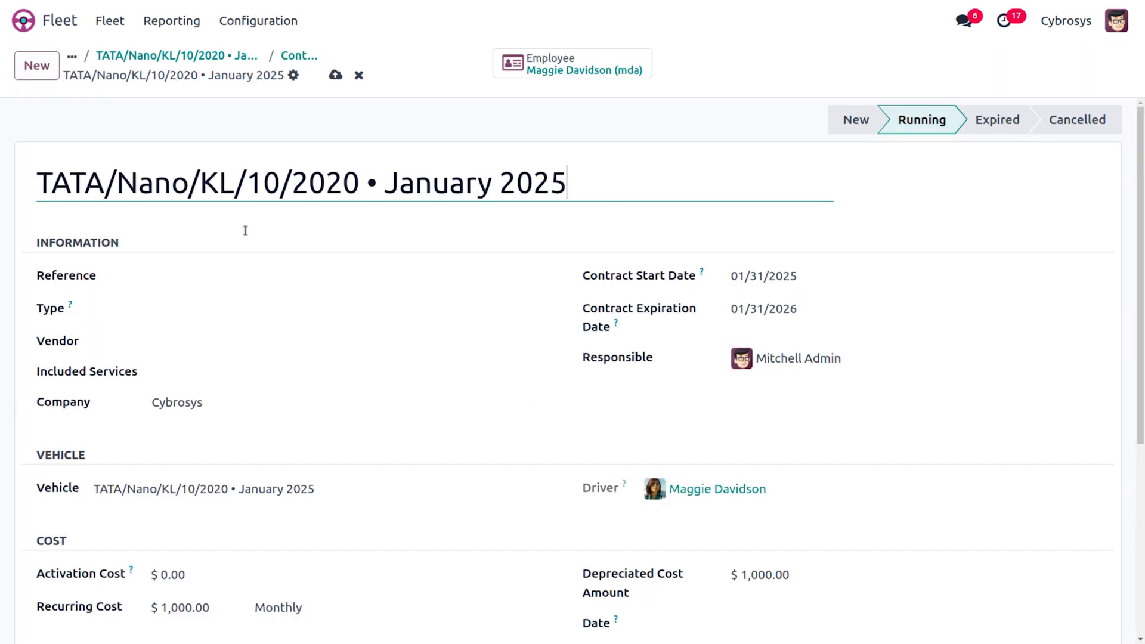
{"action": "scroll", "coordinate": [332, 401], "scroll_direction": "down", "scroll_amount": 5}
{"action": "scroll", "coordinate": [334, 403], "scroll_direction": "up", "scroll_amount": 5}
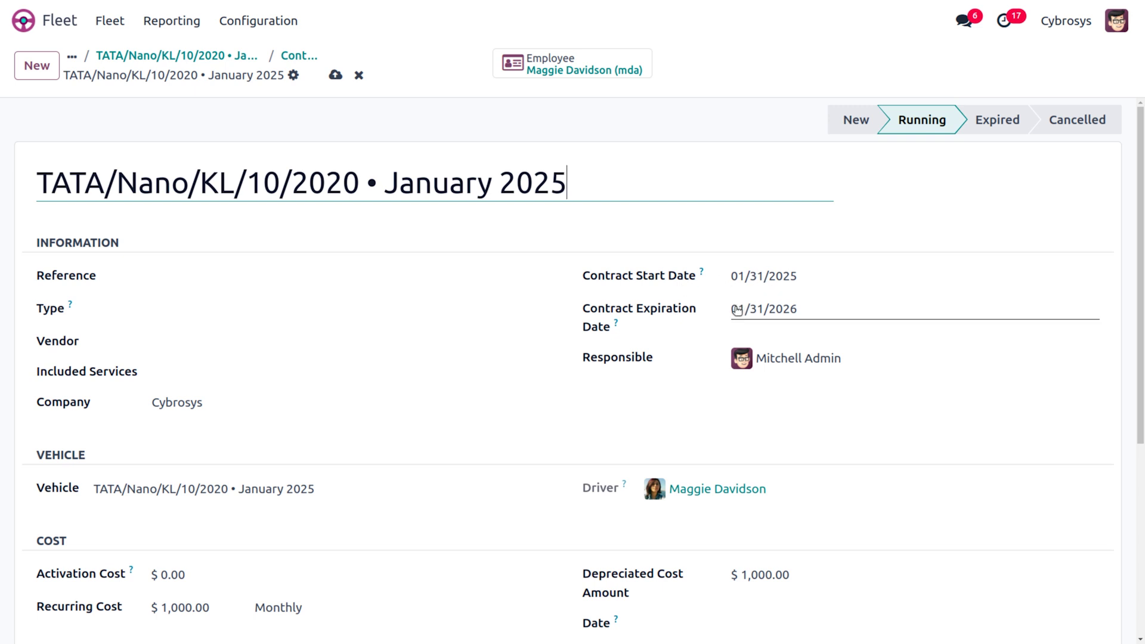
{"action": "left_click", "coordinate": [283, 272]}
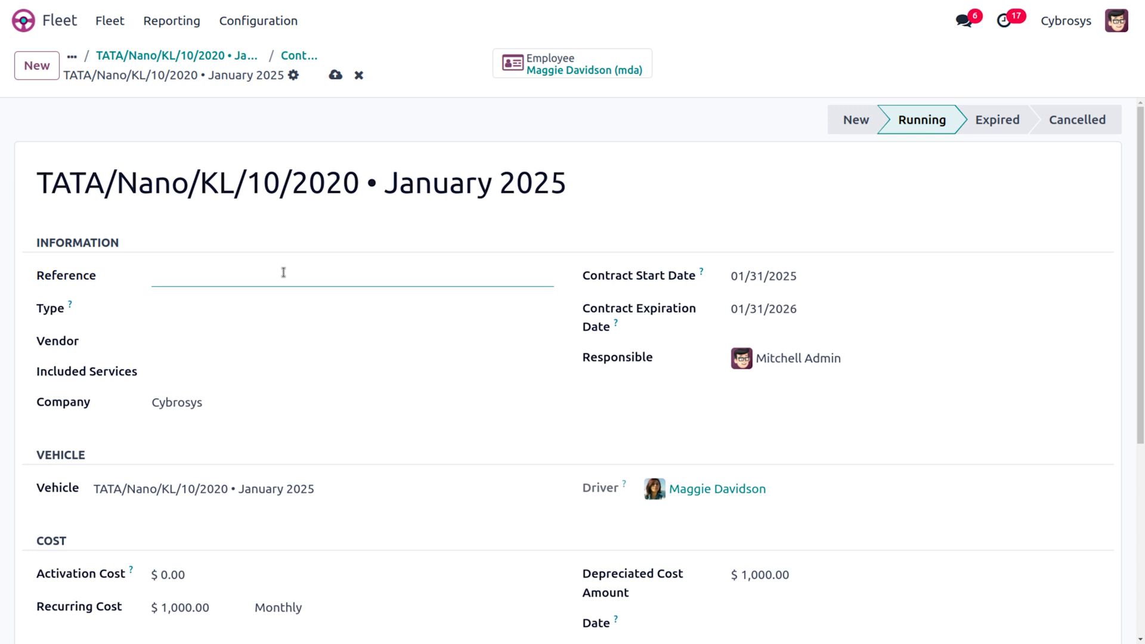
{"action": "left_click", "coordinate": [250, 301]}
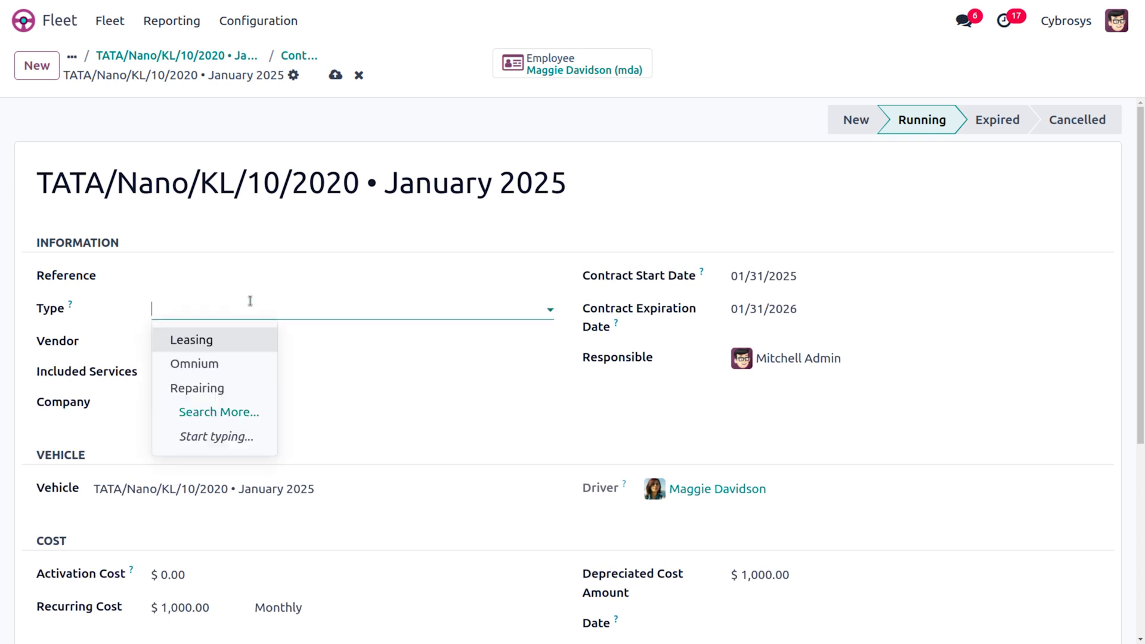
{"action": "left_click", "coordinate": [217, 338]}
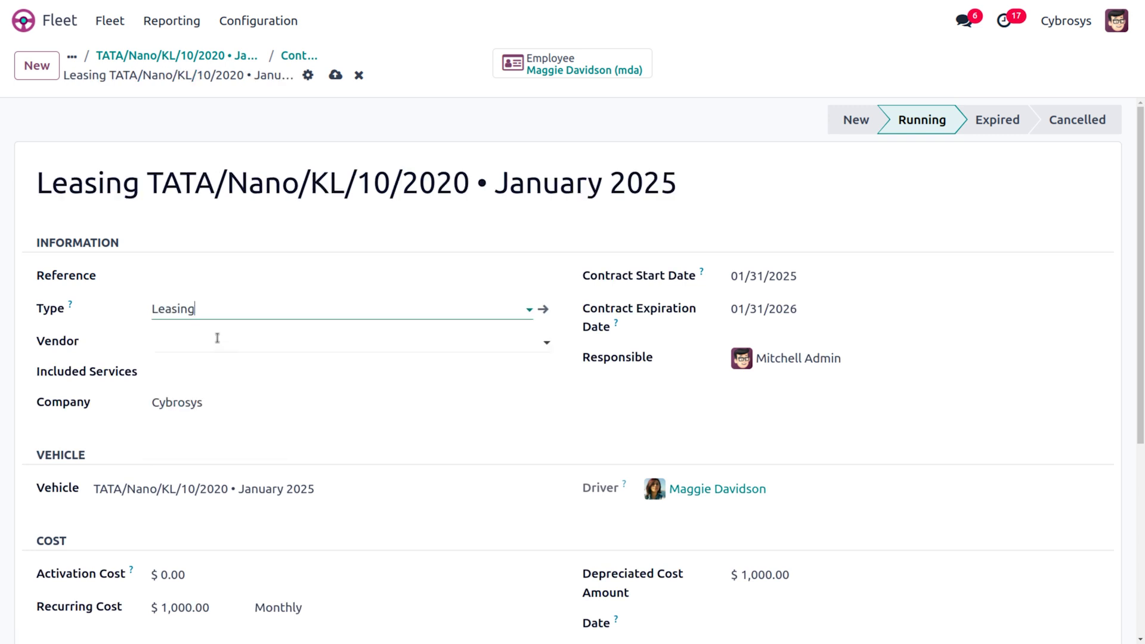
- Choose the first suggested contact as the contract's vendor and include the services A/C Compressor Replacement and A/C Recharge
{"action": "left_click", "coordinate": [218, 339]}
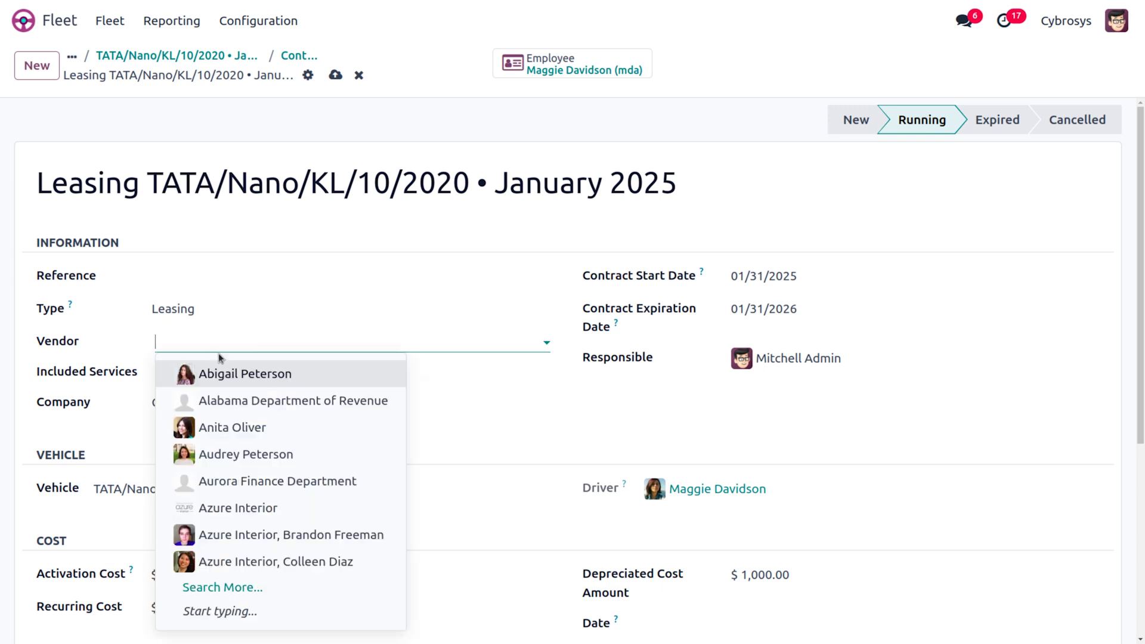
{"action": "left_click", "coordinate": [222, 377]}
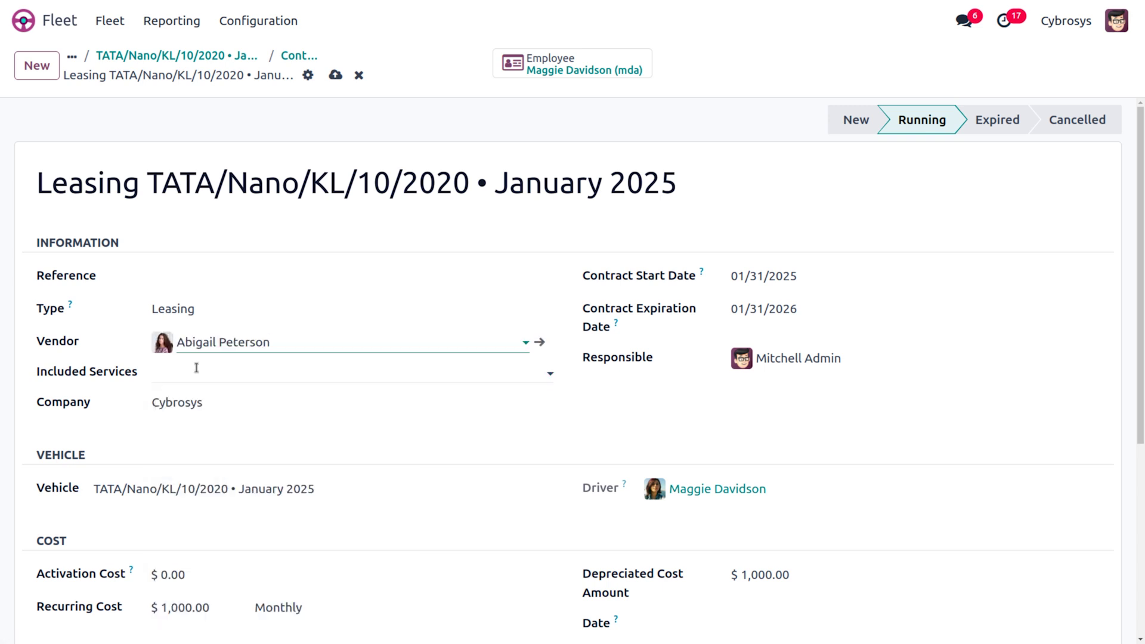
{"action": "left_click", "coordinate": [197, 369]}
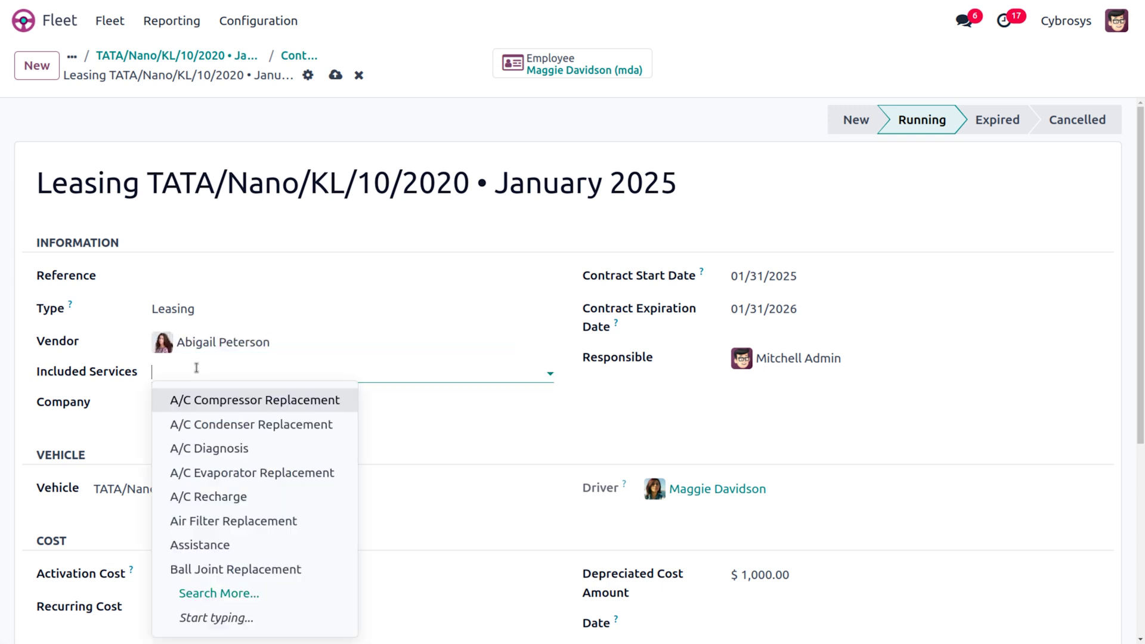
{"action": "left_click", "coordinate": [205, 401]}
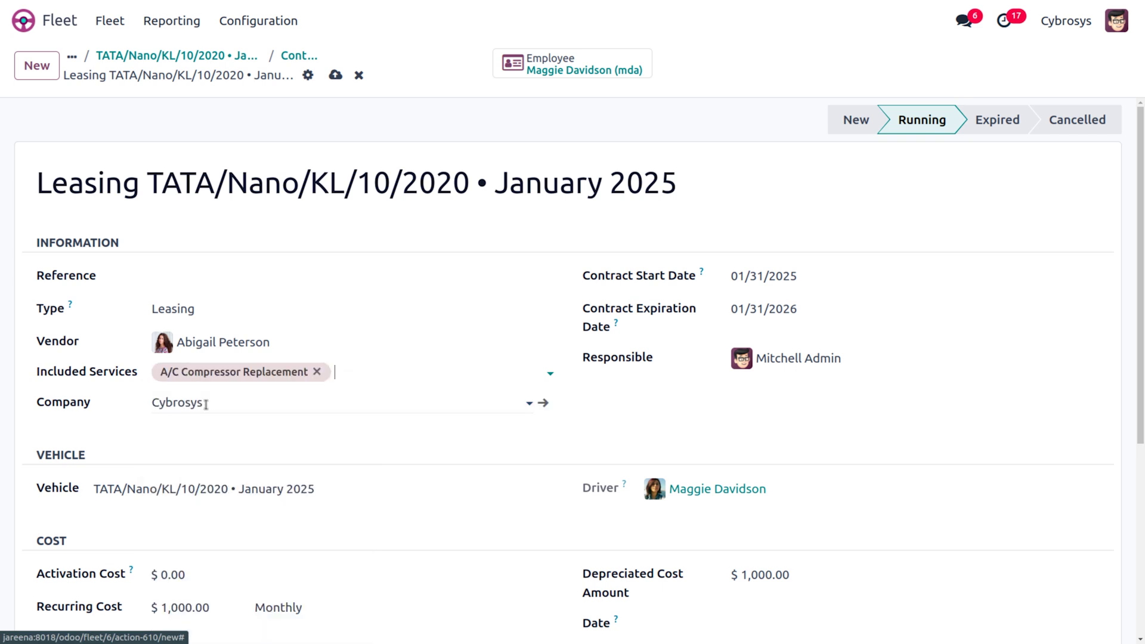
{"action": "left_click", "coordinate": [359, 368]}
{"action": "left_click", "coordinate": [380, 498]}
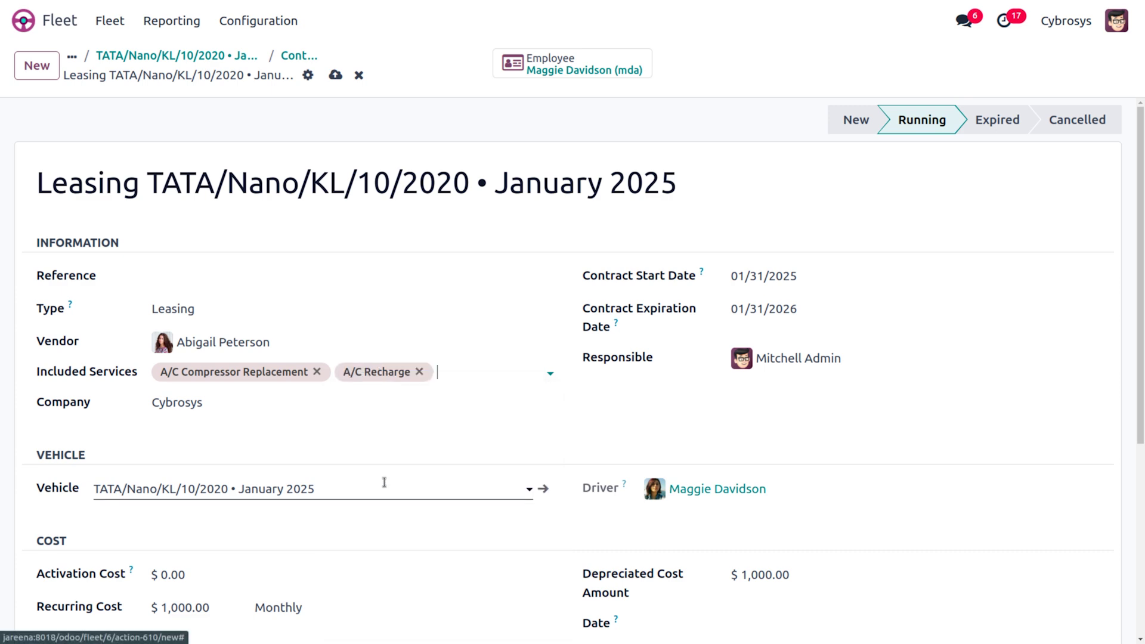
{"action": "scroll", "coordinate": [321, 449], "scroll_direction": "down", "scroll_amount": 4}
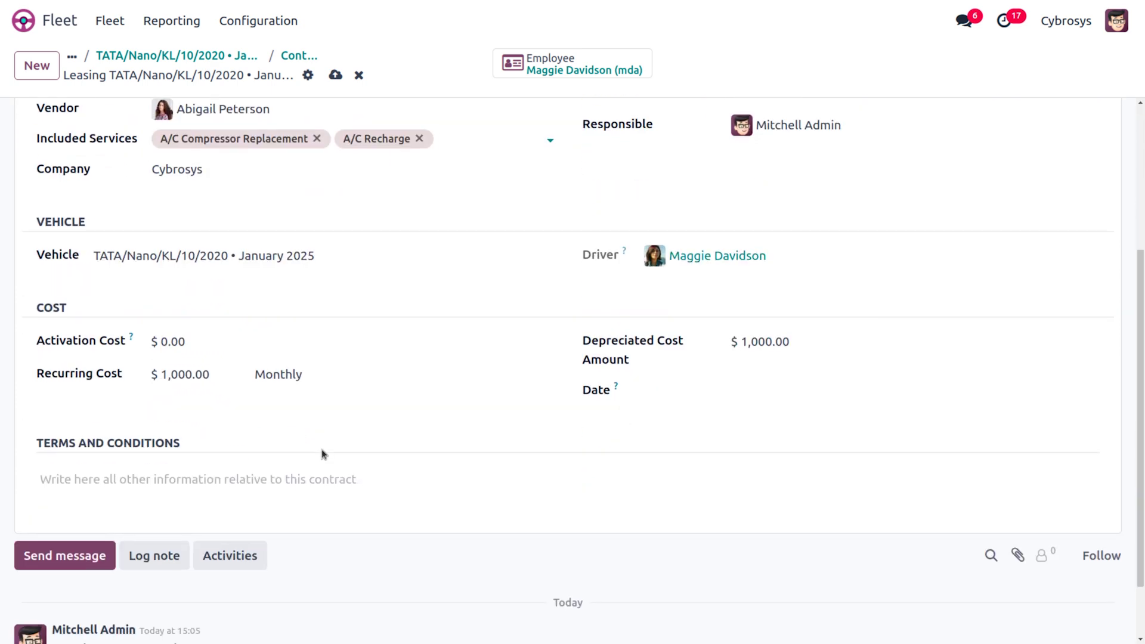
- Set the leasing contract's activation cost to $500, save the contract and return to the TATA/Nano vehicle form
{"action": "left_click", "coordinate": [199, 344]}
{"action": "type", "text": "500"}
{"action": "left_click", "coordinate": [409, 305]}
{"action": "scroll", "coordinate": [570, 412], "scroll_direction": "up", "scroll_amount": 4}
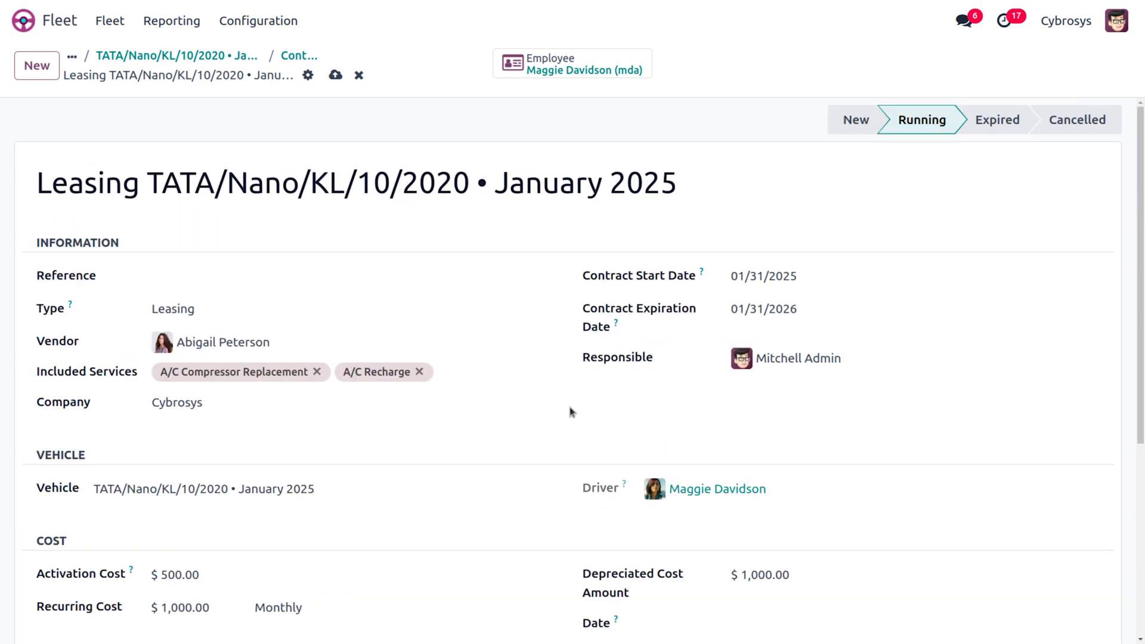
{"action": "left_click", "coordinate": [336, 74]}
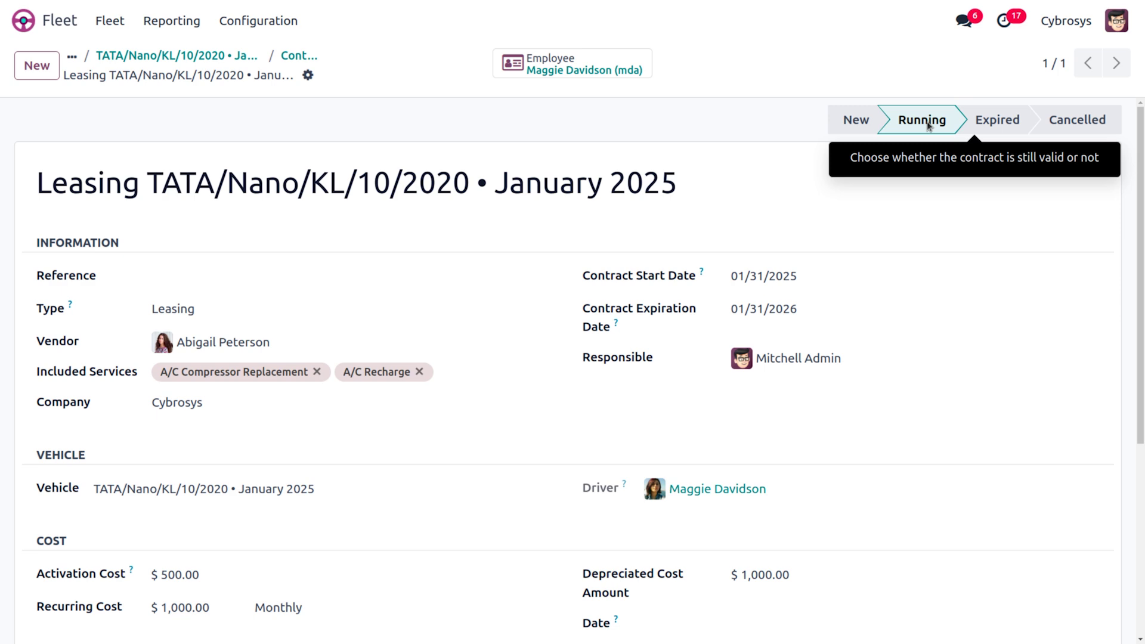
{"action": "left_click", "coordinate": [298, 55]}
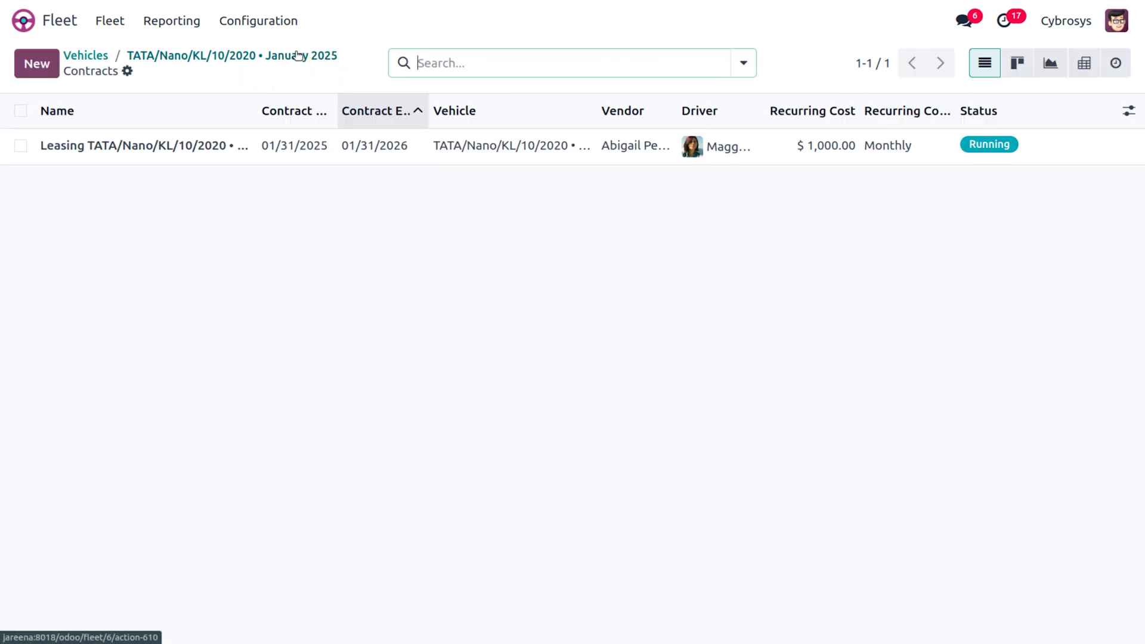
{"action": "left_click", "coordinate": [202, 56]}
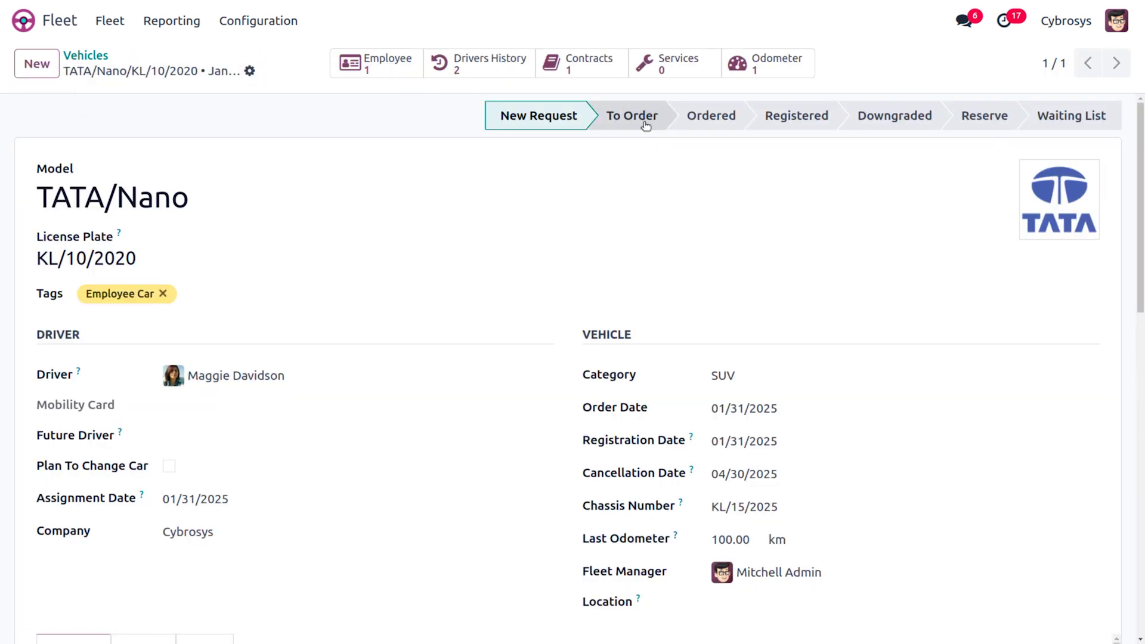
- Create a new service entry for the vehicle with the description "Repair and maintaince" and choose a vendor from the full contact list
{"action": "left_click", "coordinate": [661, 62]}
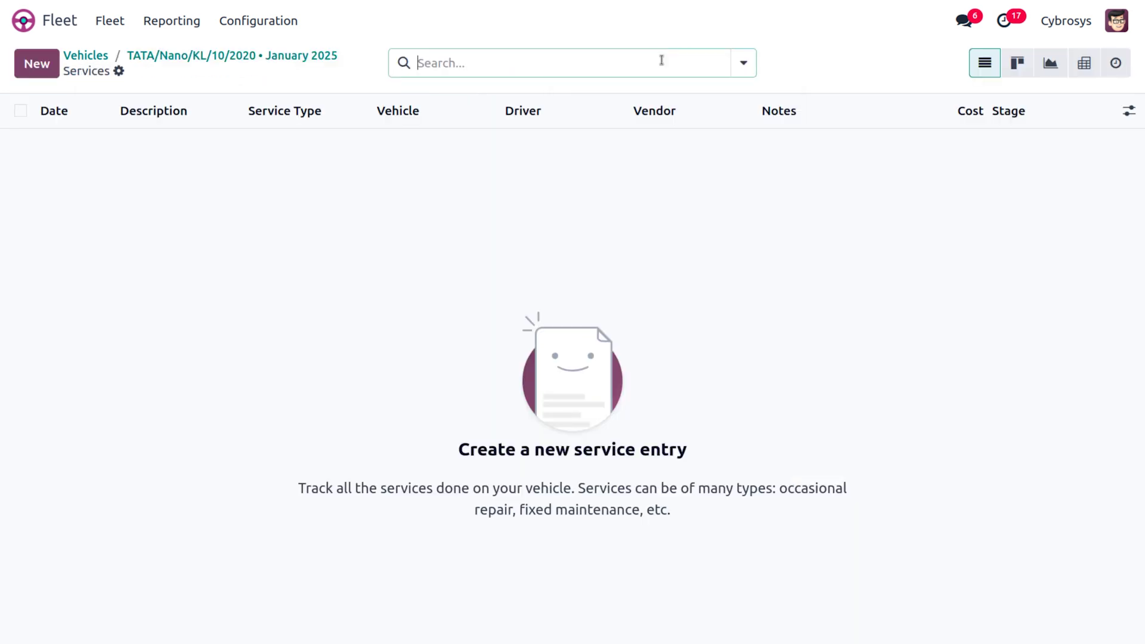
{"action": "left_click", "coordinate": [44, 65]}
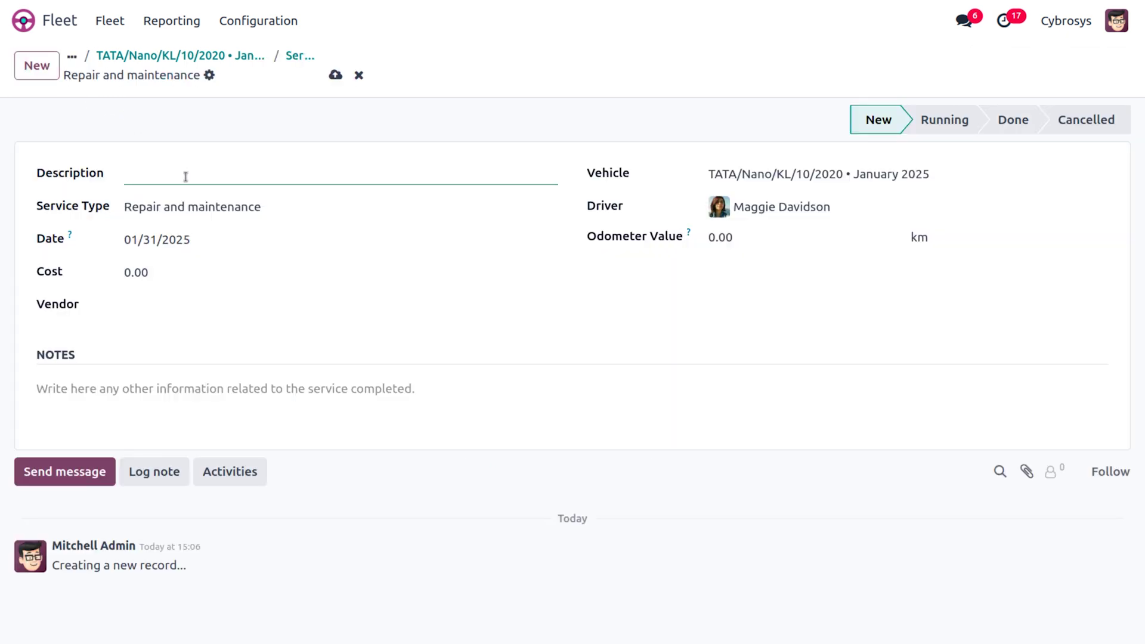
{"action": "type", "text": "Repair and maintaince"}
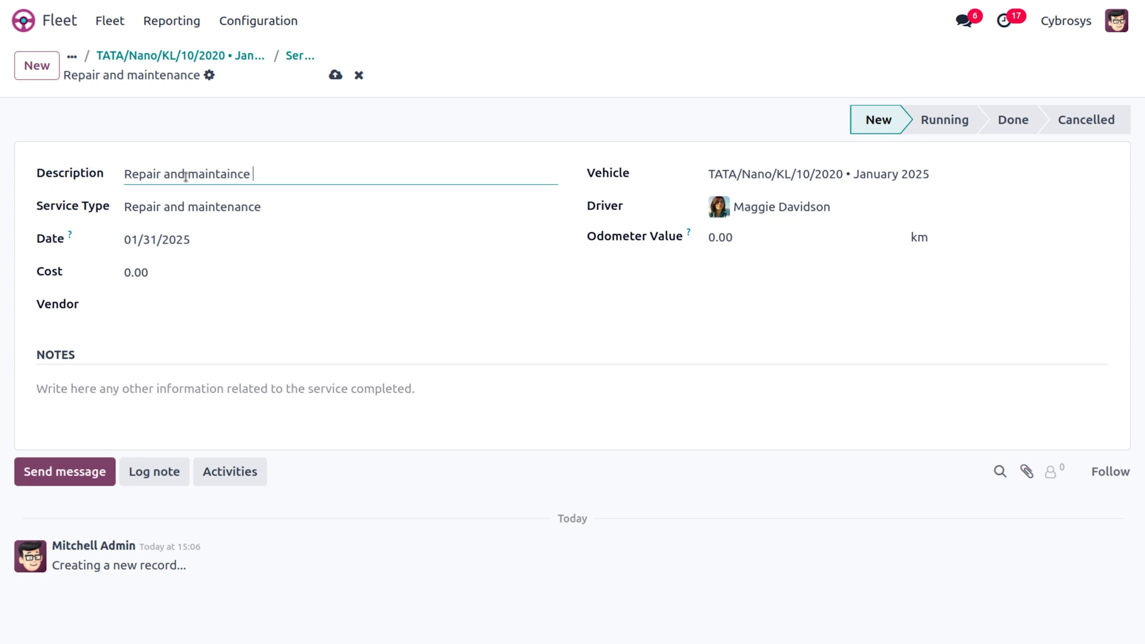
{"action": "left_click", "coordinate": [148, 300]}
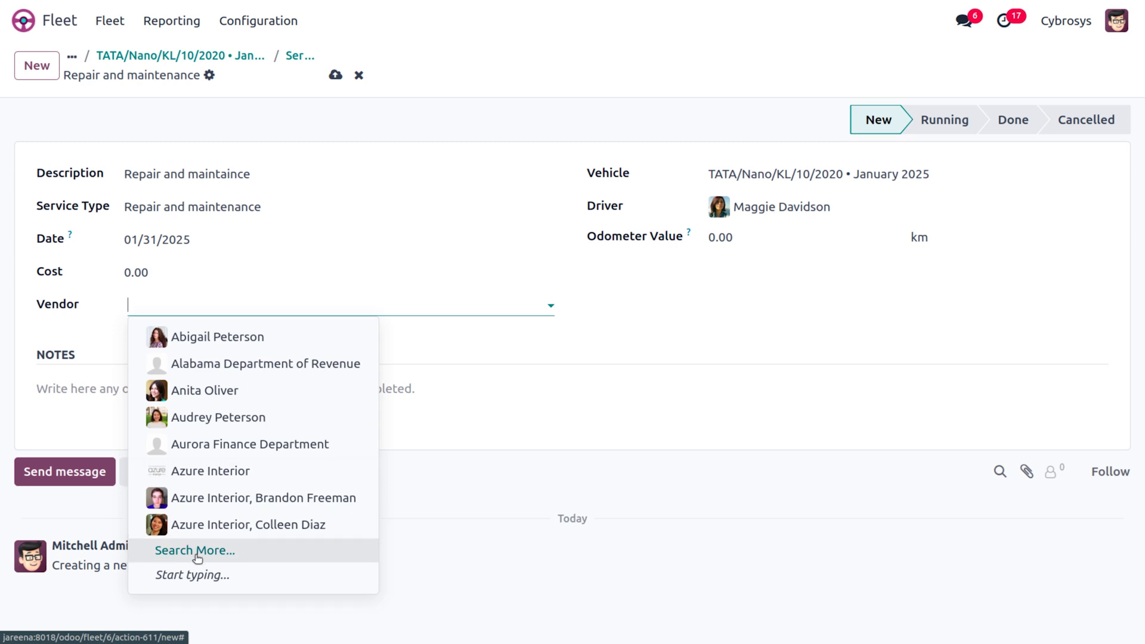
{"action": "left_click", "coordinate": [197, 554]}
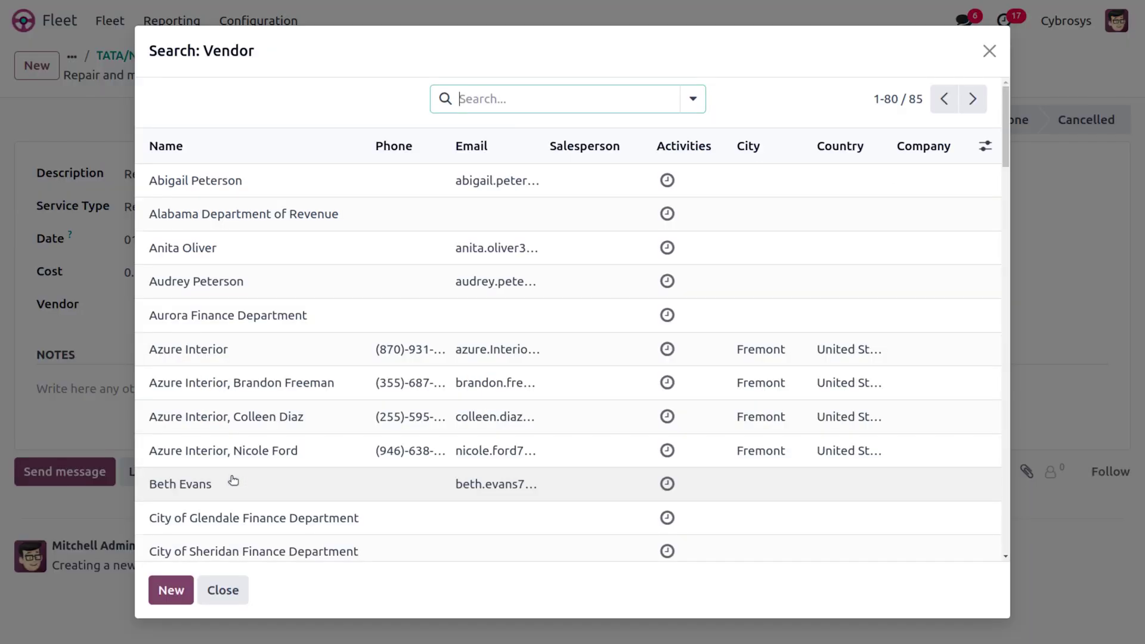
{"action": "scroll", "coordinate": [284, 527], "scroll_direction": "down", "scroll_amount": 8}
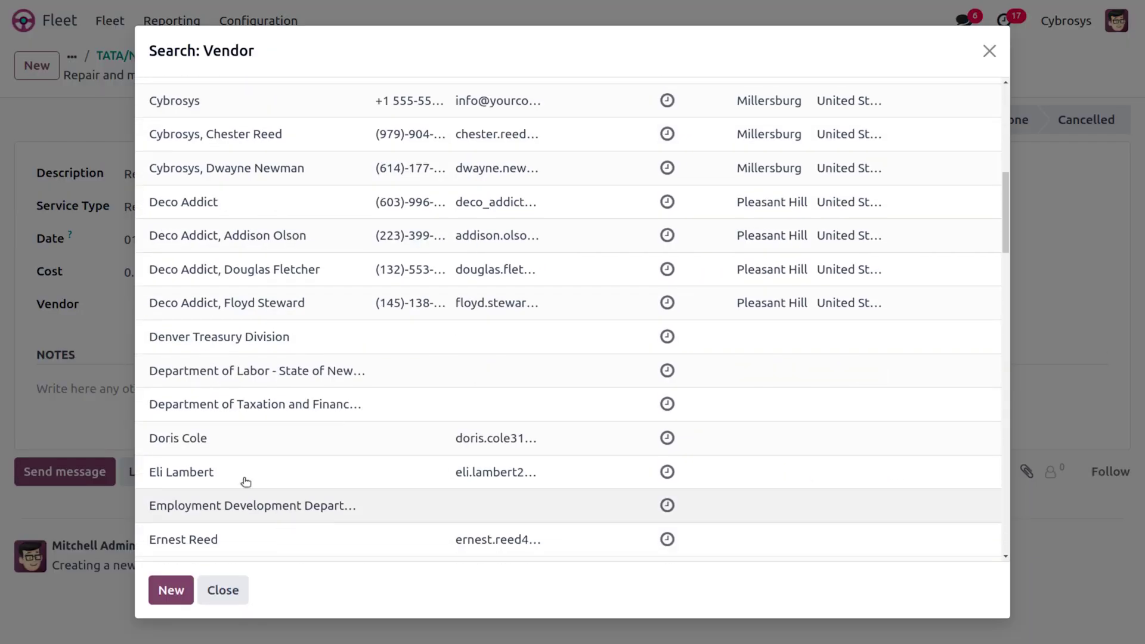
{"action": "left_click", "coordinate": [220, 446]}
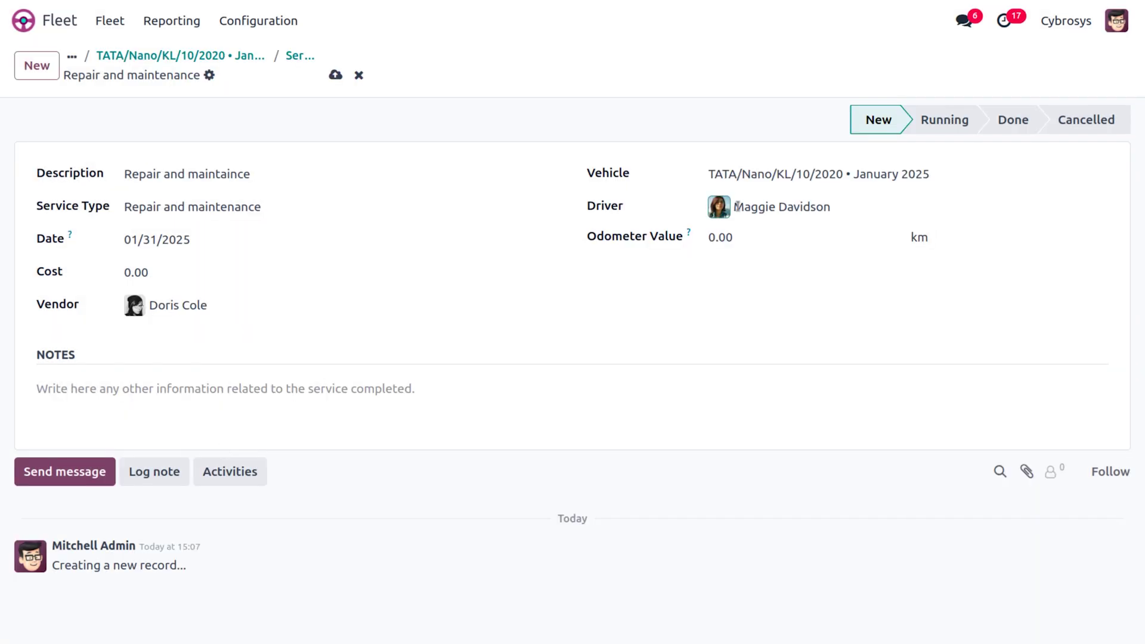
- Set the service's odometer value to 100 km and save the entry, returning to the vehicle form
{"action": "left_click", "coordinate": [746, 228]}
{"action": "type", "text": "100"}
{"action": "left_click", "coordinate": [335, 74]}
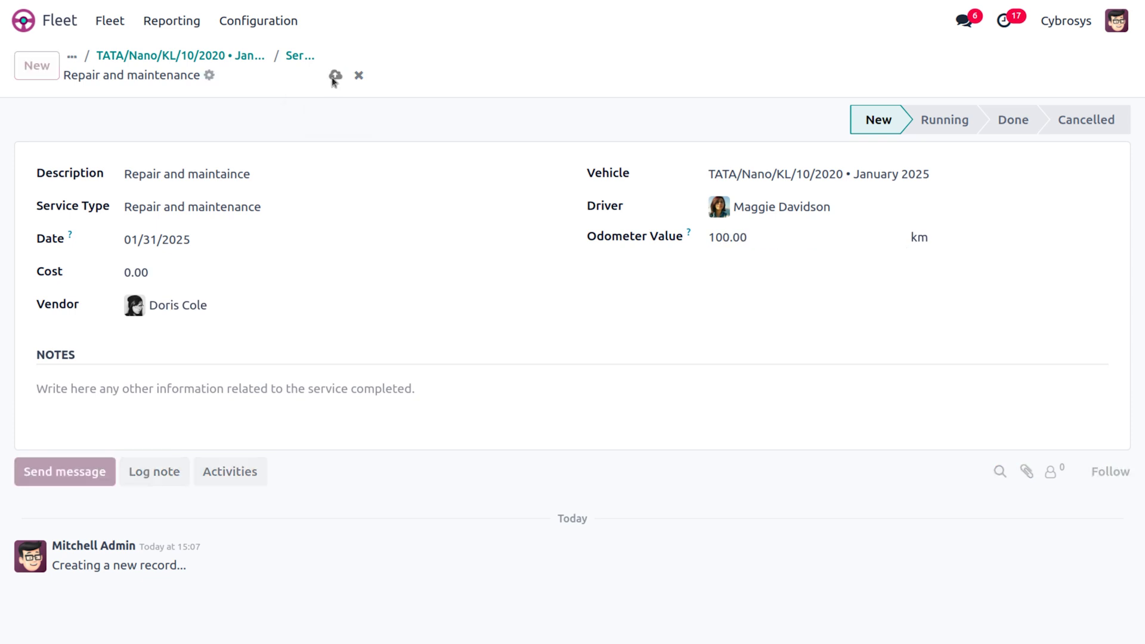
{"action": "left_click", "coordinate": [293, 56]}
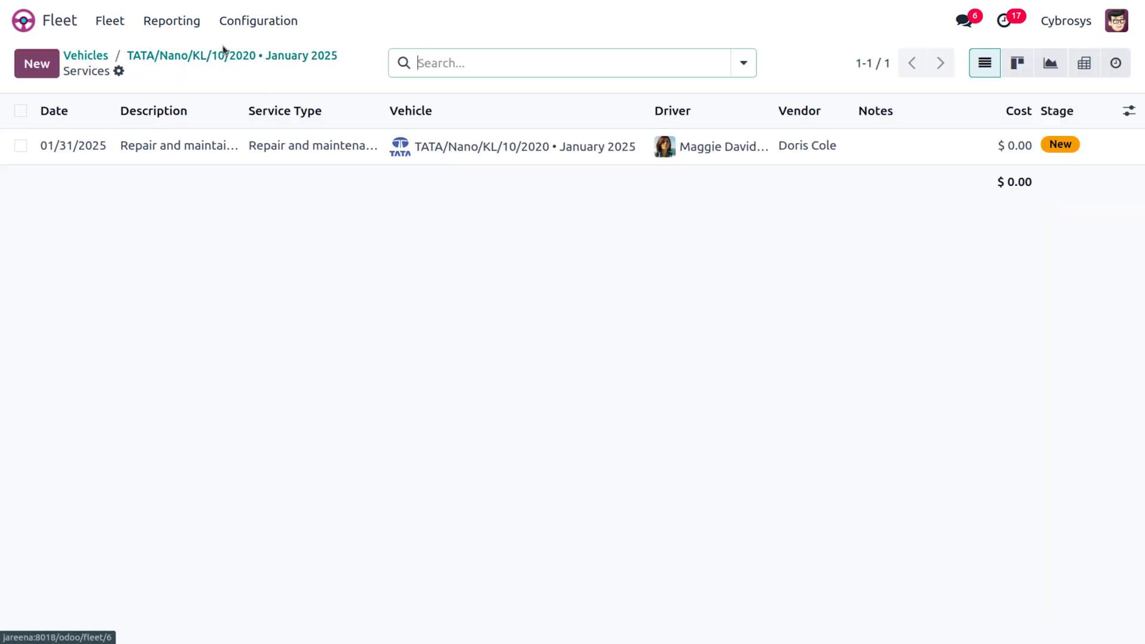
{"action": "left_click", "coordinate": [243, 59]}
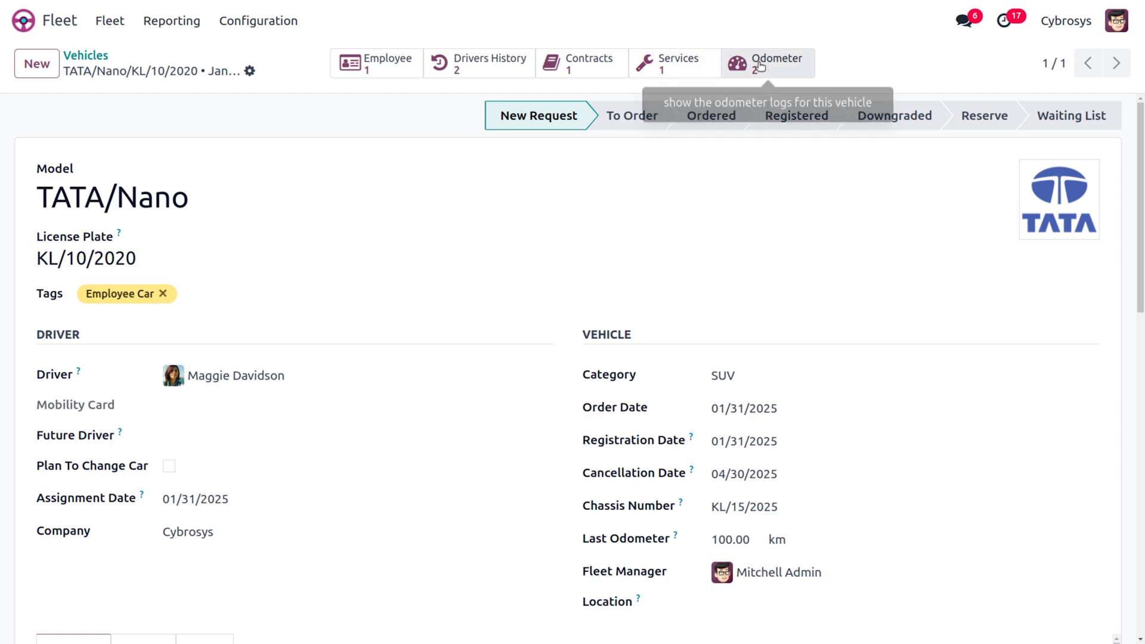
- Review the vehicle's odometer logs and the details on its form
{"action": "left_click", "coordinate": [758, 65]}
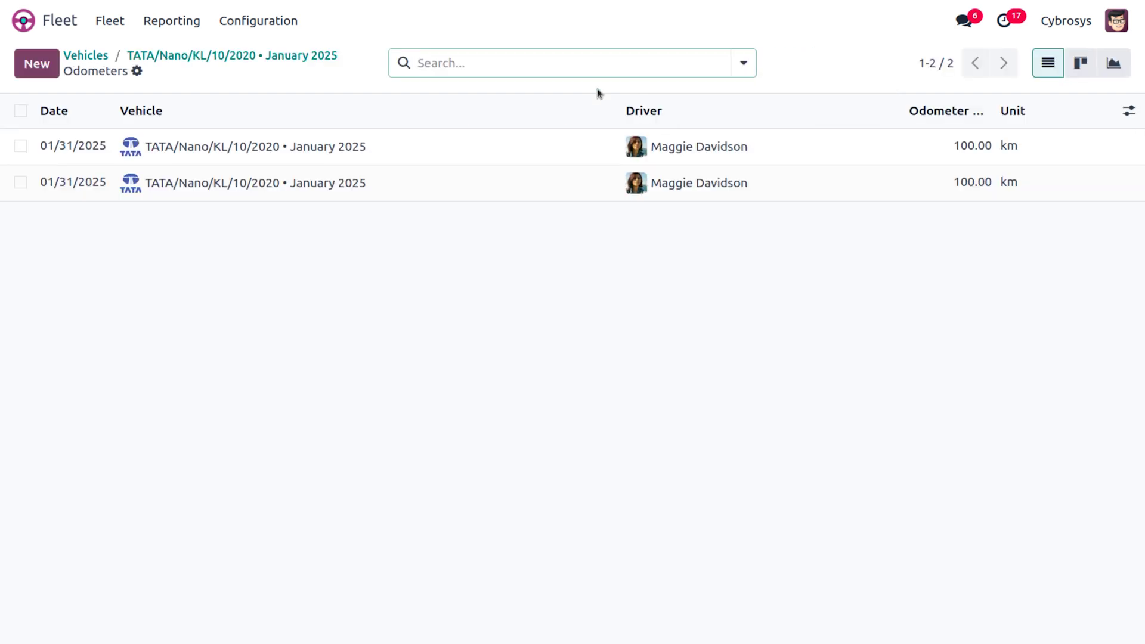
{"action": "left_click", "coordinate": [221, 55]}
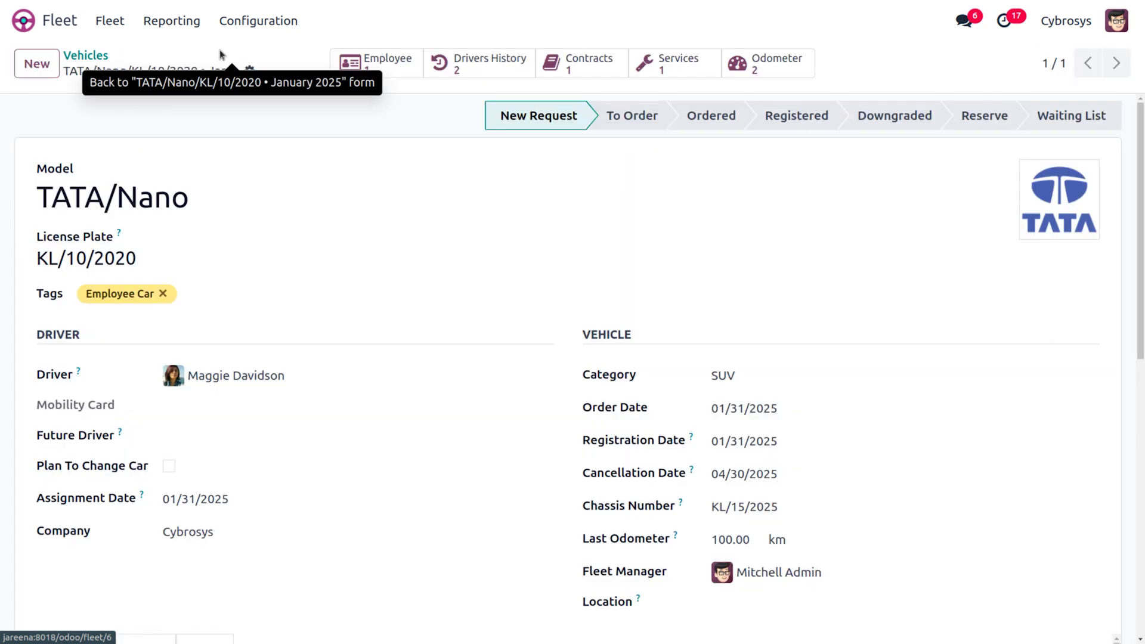
{"action": "scroll", "coordinate": [429, 294], "scroll_direction": "down", "scroll_amount": 10}
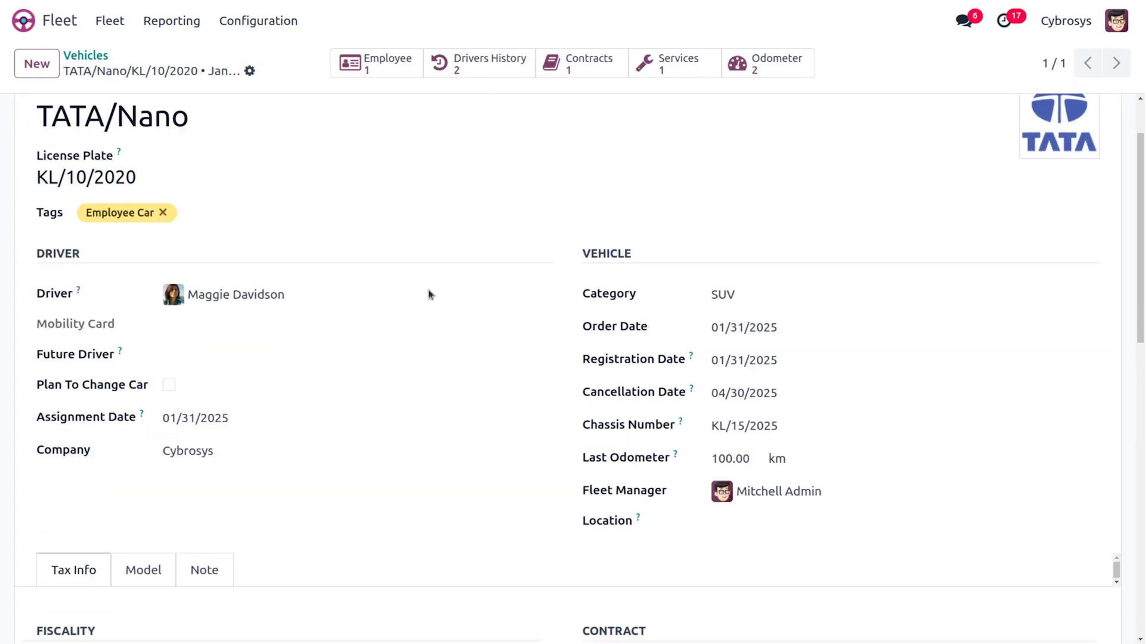
{"action": "scroll", "coordinate": [428, 295], "scroll_direction": "down", "scroll_amount": 5}
{"action": "scroll", "coordinate": [428, 294], "scroll_direction": "up", "scroll_amount": 15}
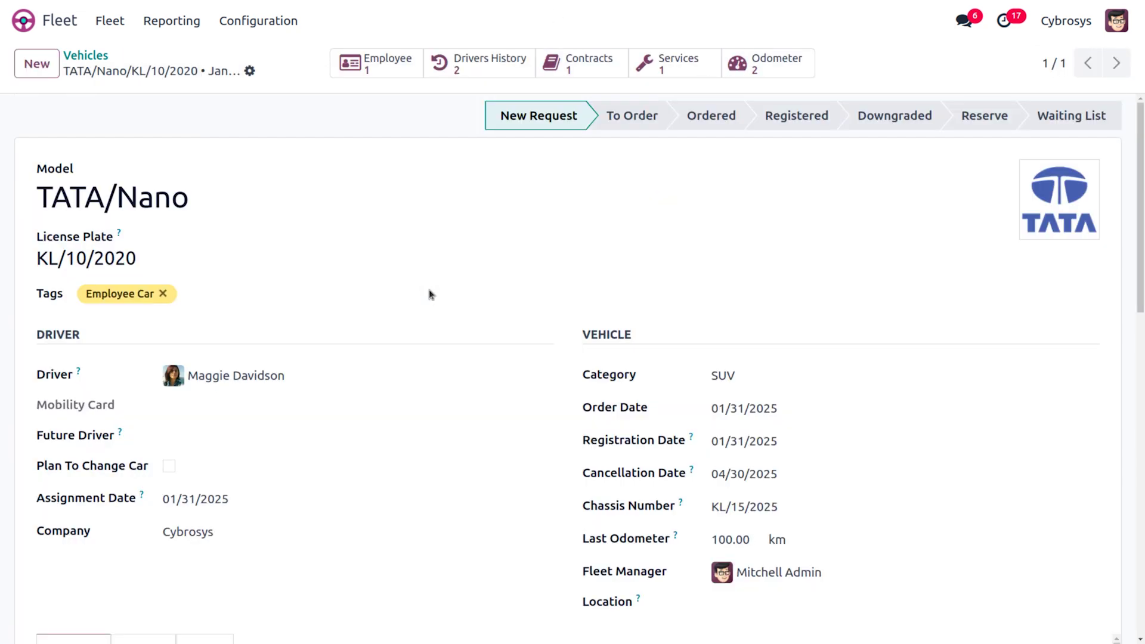
- Move the TATA/Nano vehicle to the To Order stage and on to Ordered in the vehicles overview
{"action": "left_click", "coordinate": [98, 57]}
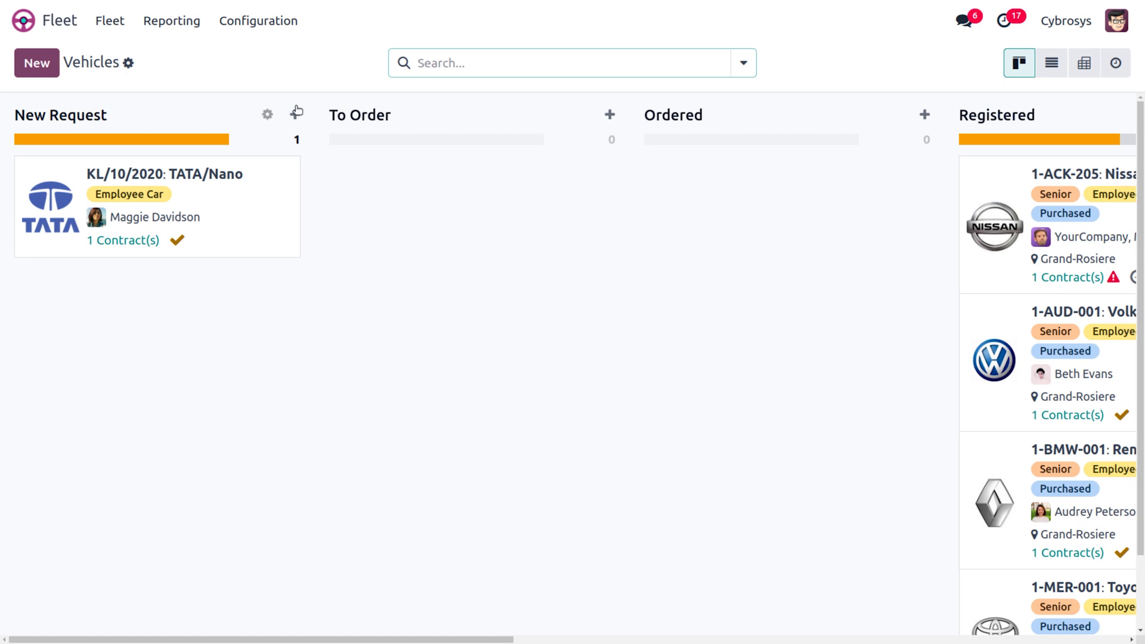
{"action": "left_click_drag", "start_coordinate": [263, 173], "coordinate": [534, 196]}
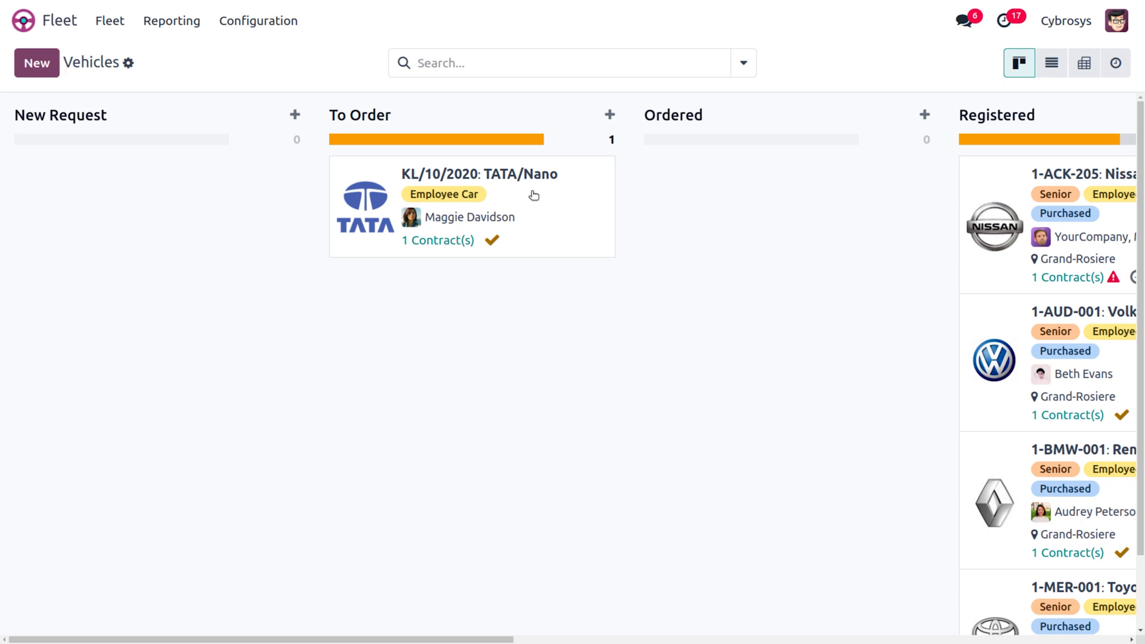
{"action": "left_click_drag", "start_coordinate": [534, 195], "coordinate": [807, 239]}
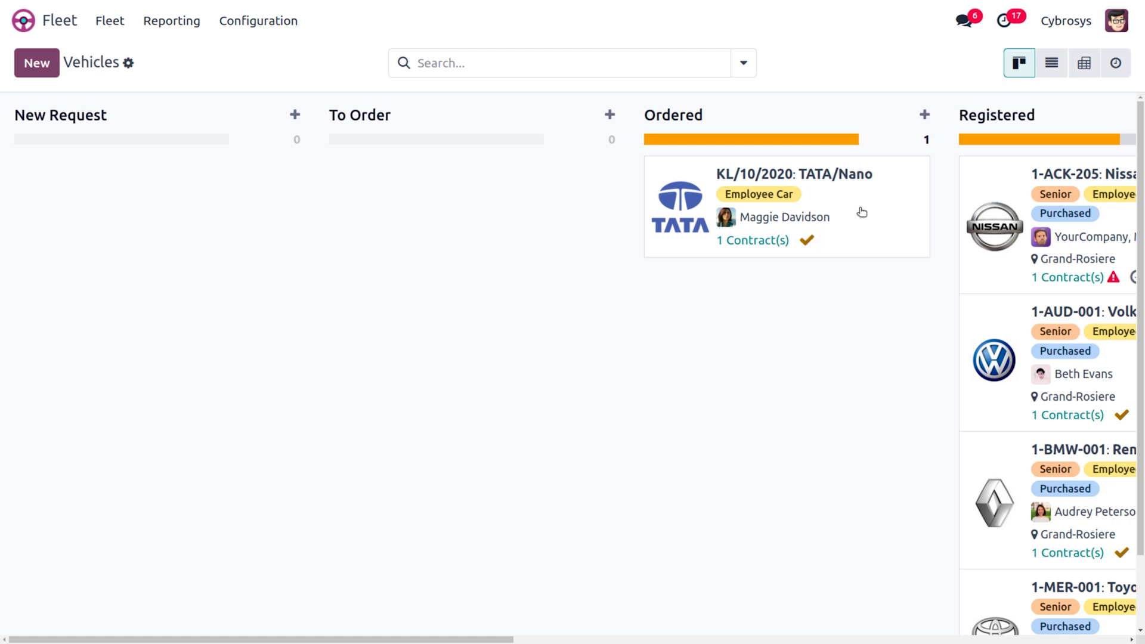
- Review the fleet-wide lists of contracts, services and odometer logs
{"action": "left_click", "coordinate": [110, 21]}
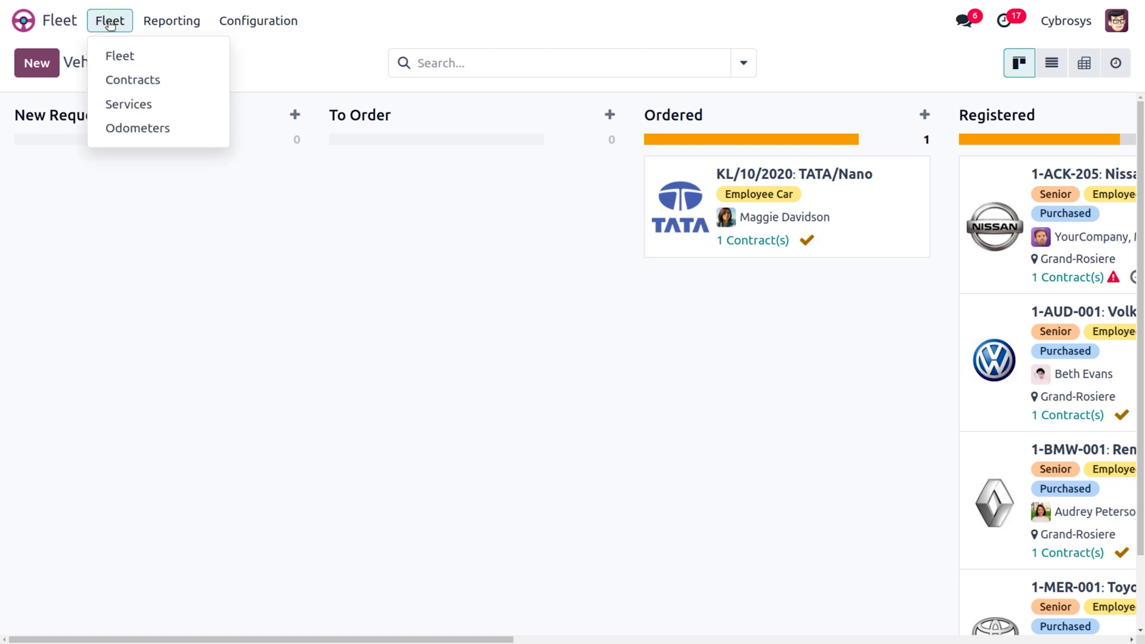
{"action": "left_click", "coordinate": [122, 82]}
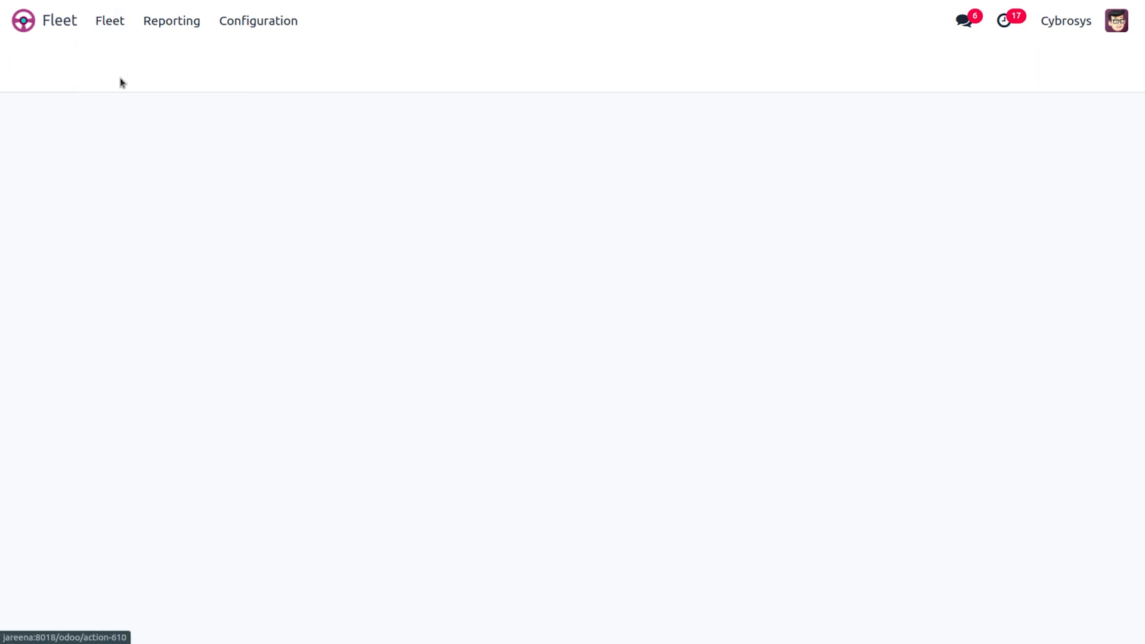
{"action": "left_click", "coordinate": [103, 22]}
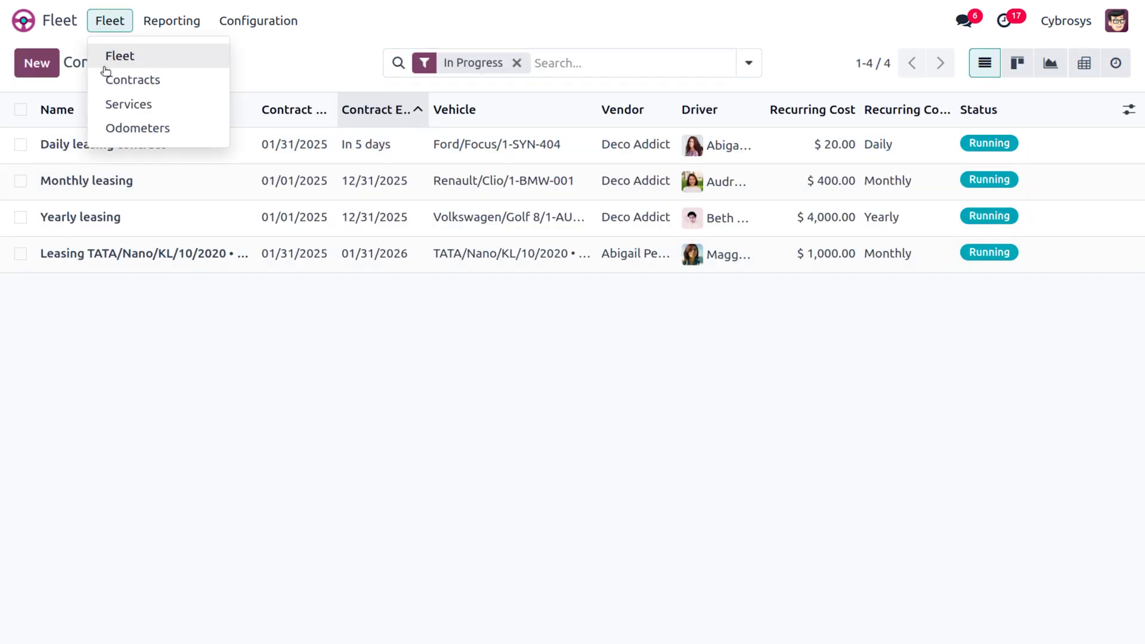
{"action": "left_click", "coordinate": [109, 102]}
{"action": "left_click", "coordinate": [114, 22]}
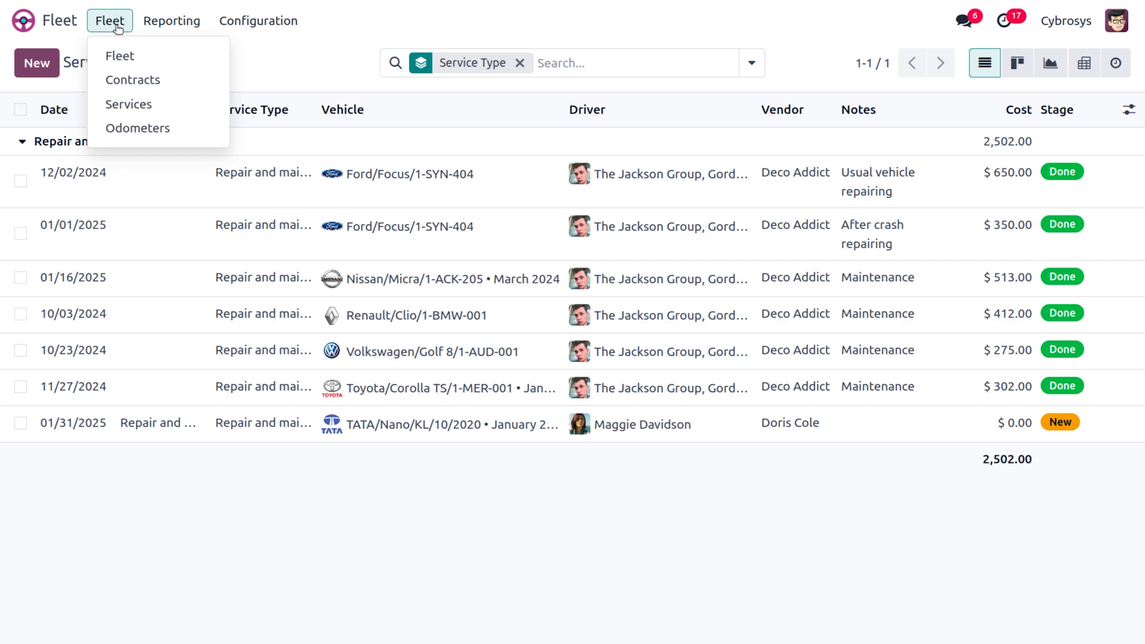
{"action": "left_click", "coordinate": [127, 126]}
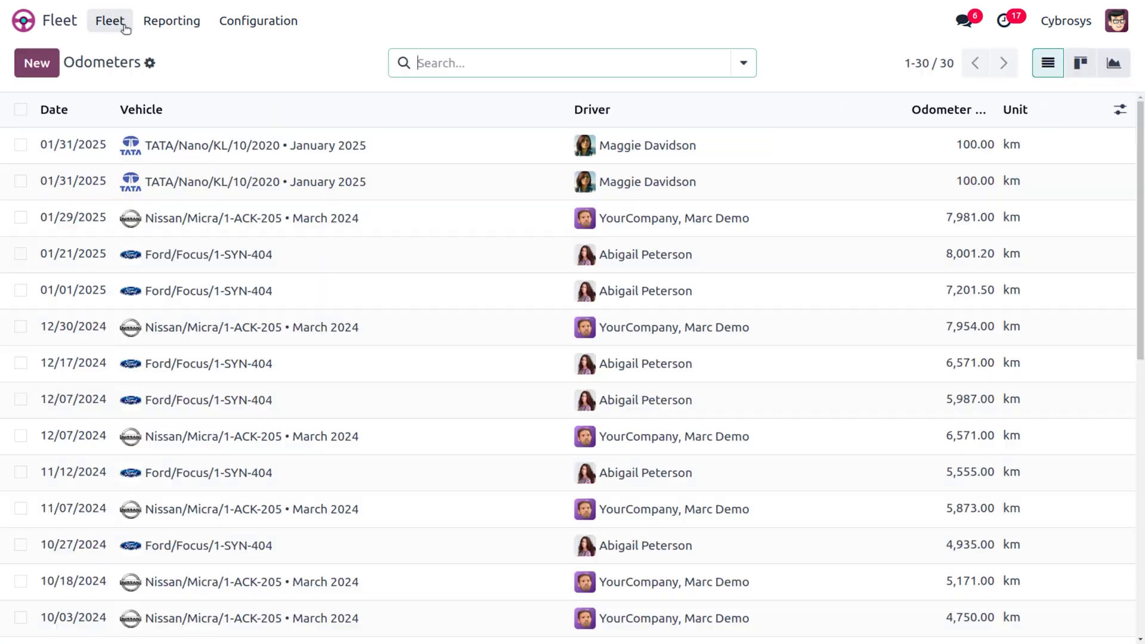
{"action": "left_click", "coordinate": [111, 23]}
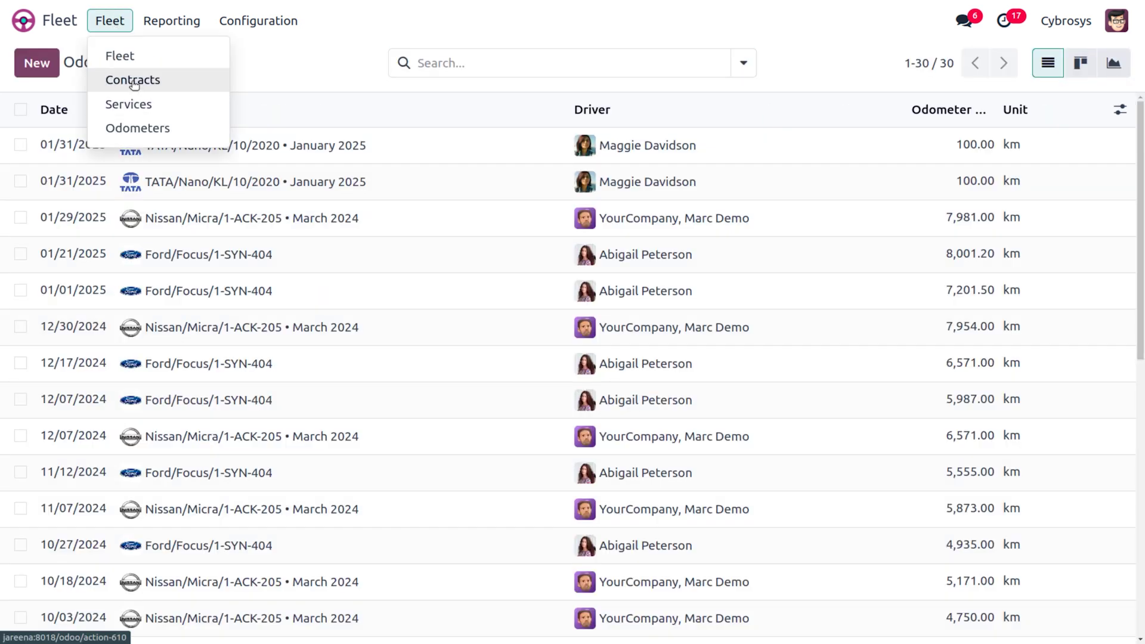
{"action": "left_click", "coordinate": [255, 48]}
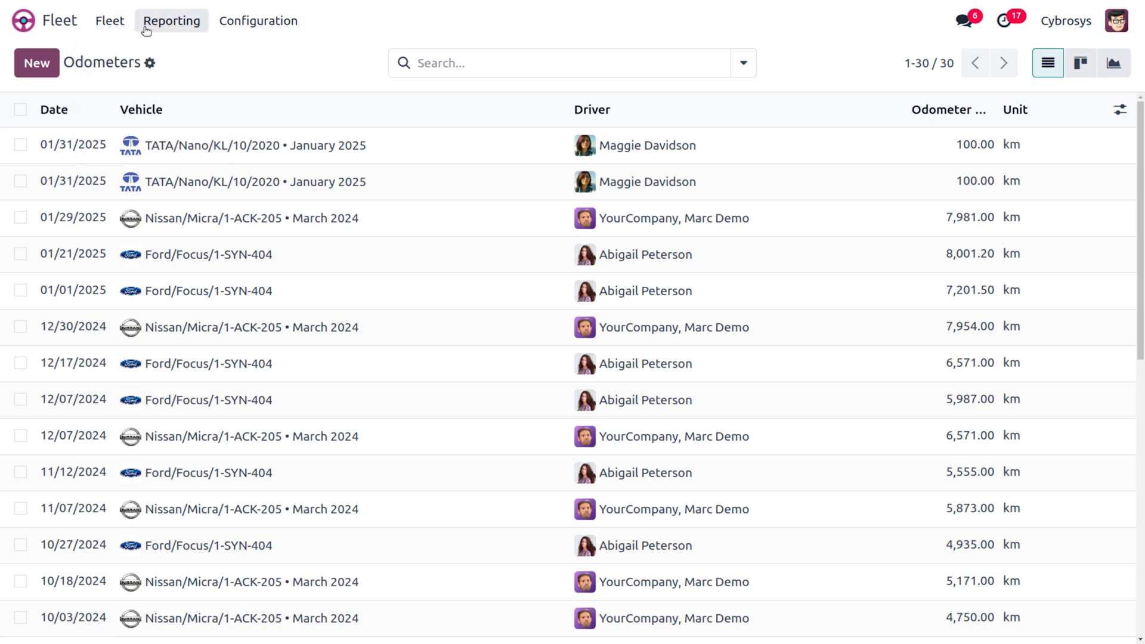
{"action": "left_click", "coordinate": [112, 24]}
{"action": "left_click", "coordinate": [295, 55]}
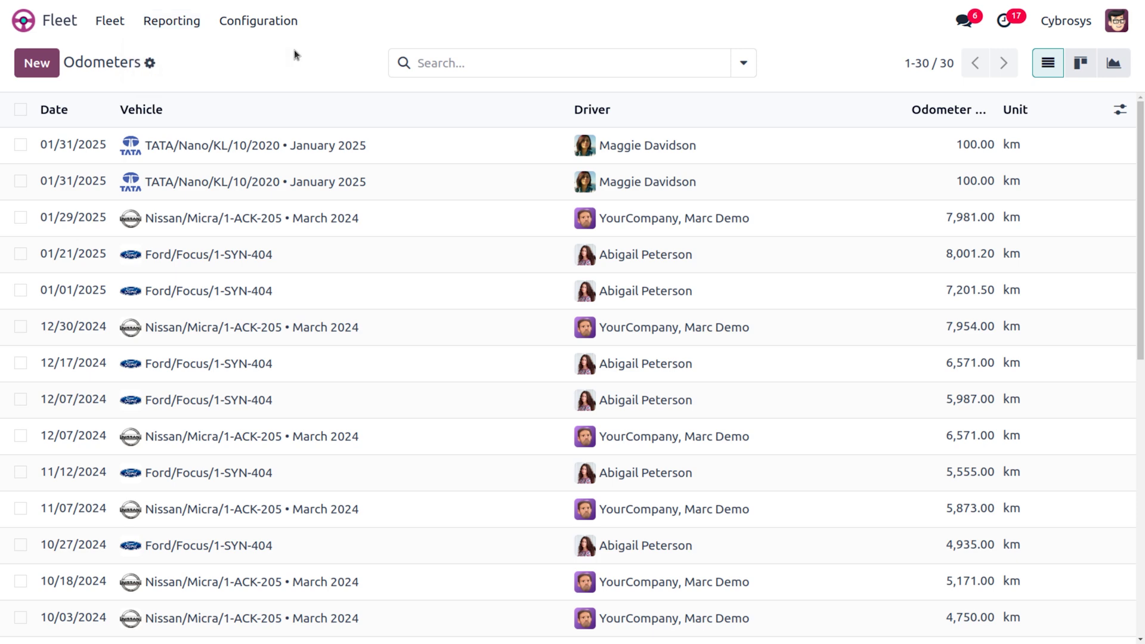
- Open the fleet costs analysis report, switch its measure to Count and examine the monthly contract and service bars
{"action": "left_click", "coordinate": [185, 22]}
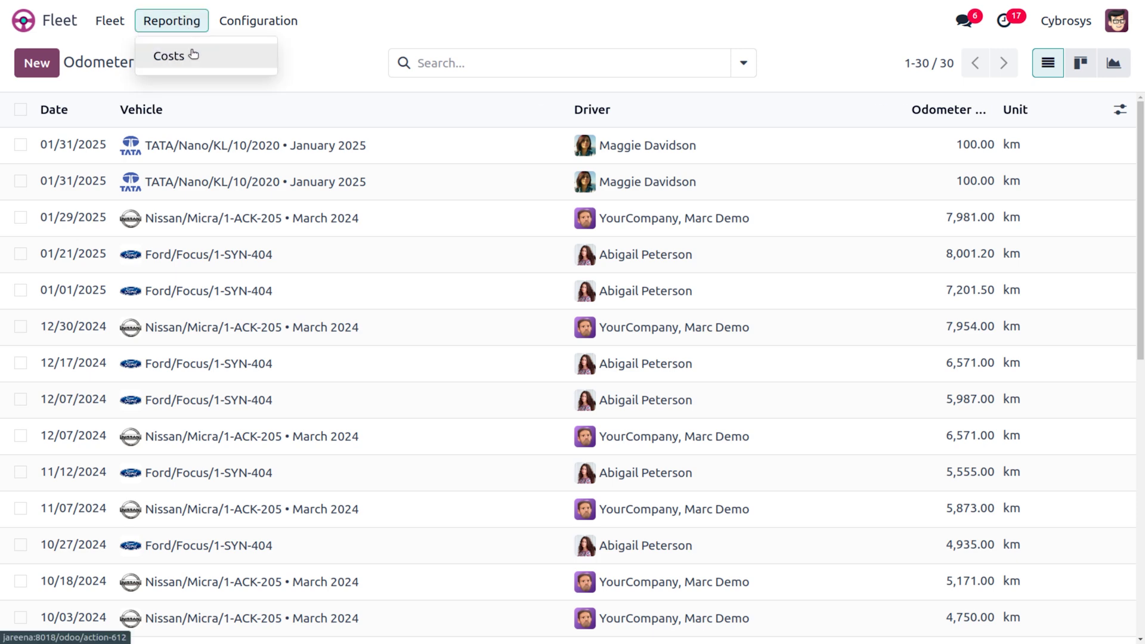
{"action": "left_click", "coordinate": [192, 55]}
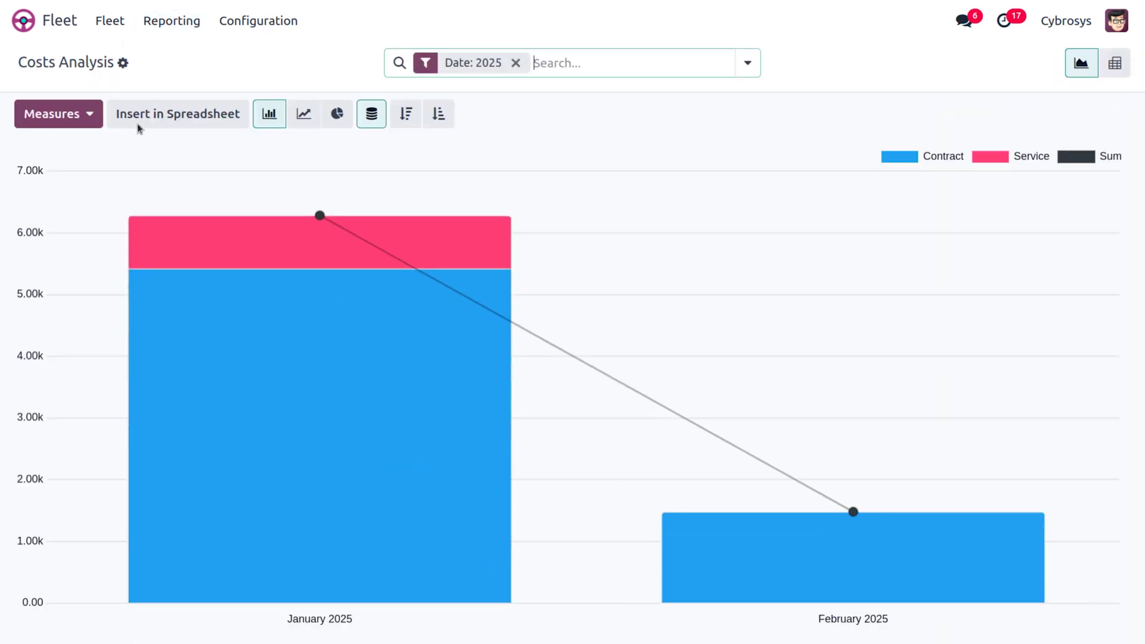
{"action": "left_click", "coordinate": [82, 115]}
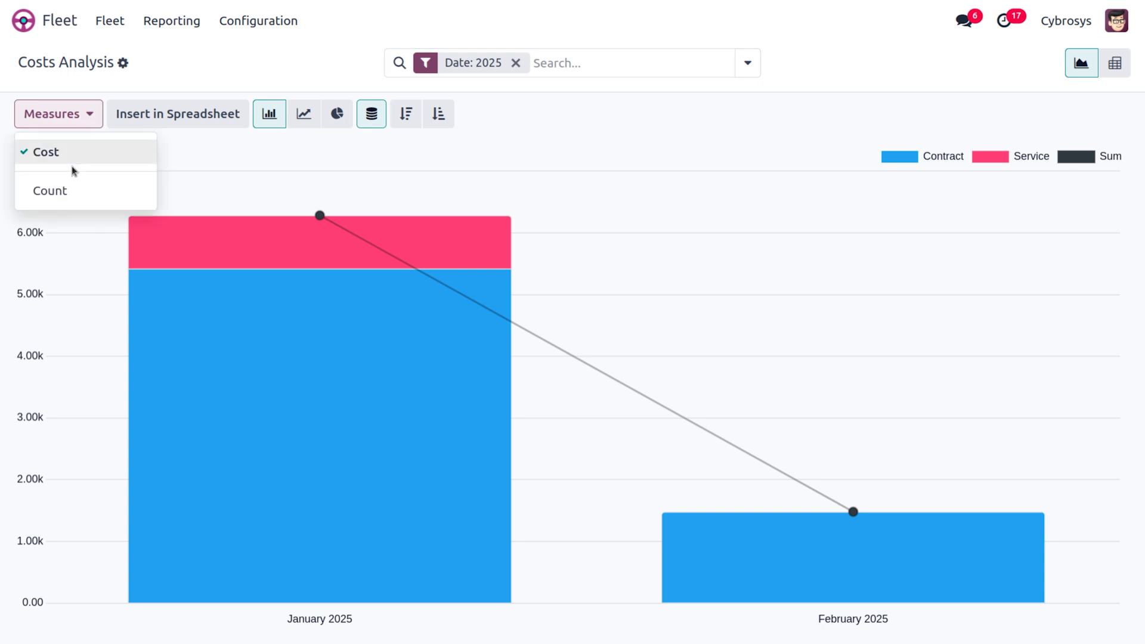
{"action": "left_click", "coordinate": [76, 193]}
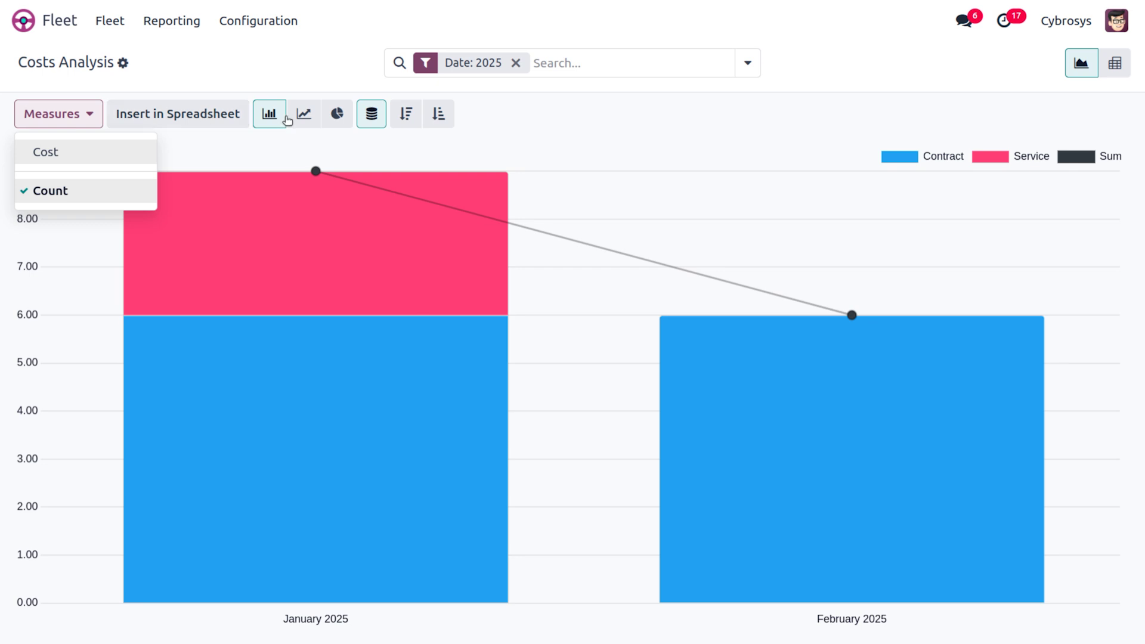
{"action": "mouse_move", "coordinate": [480, 197]}
{"action": "mouse_move", "coordinate": [670, 414]}
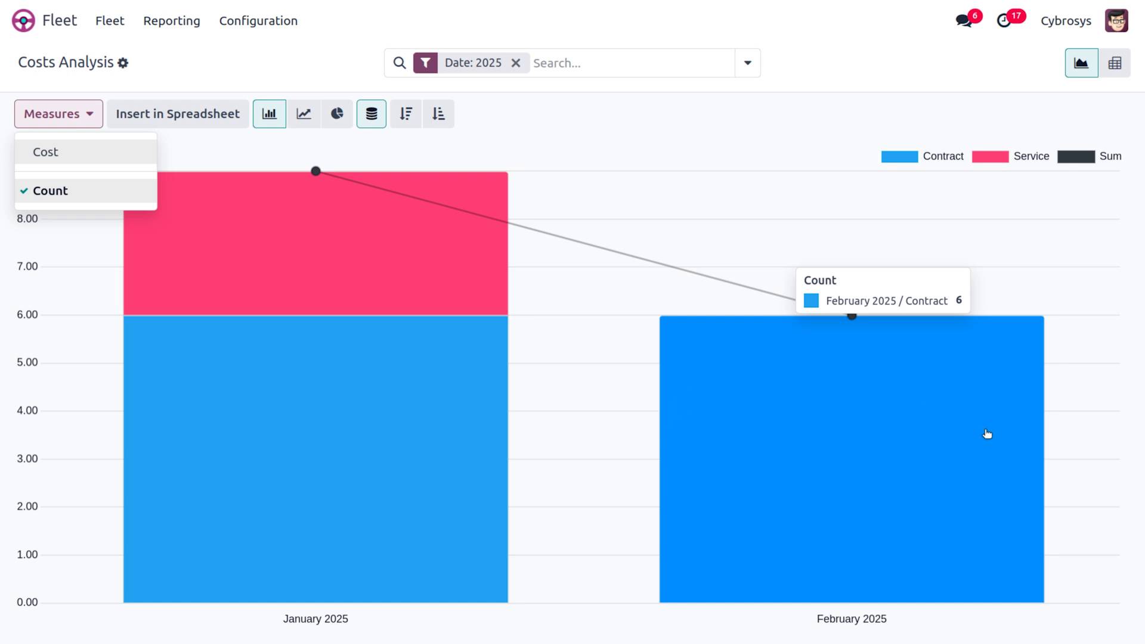
{"action": "mouse_move", "coordinate": [864, 325]}
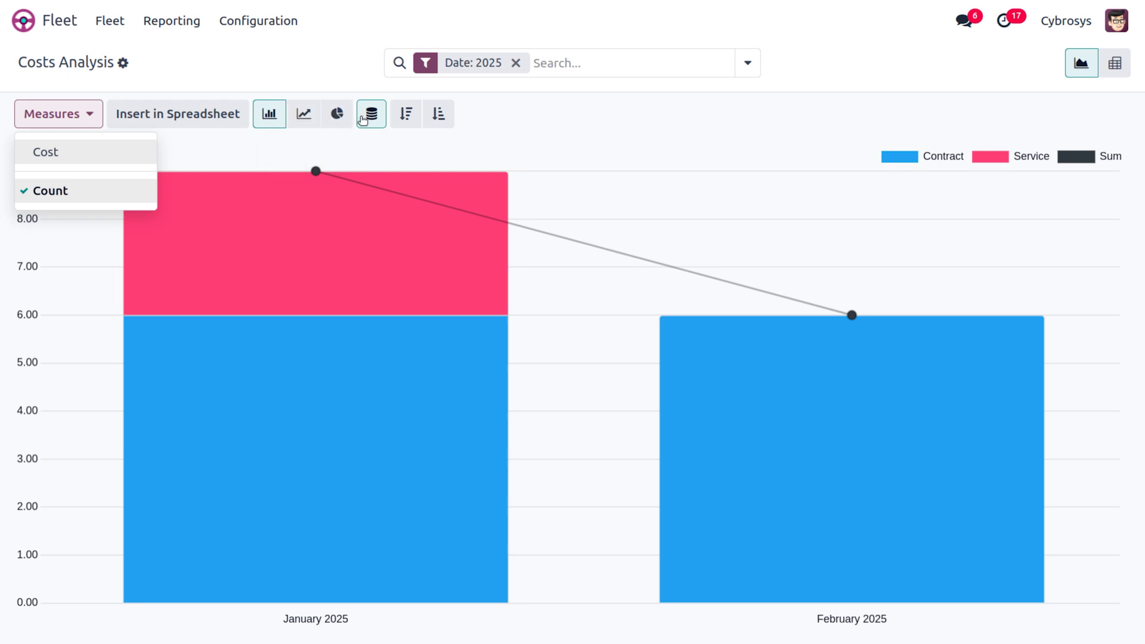
- View the costs analysis as a pie chart, restore the bar chart and return to the vehicles overview
{"action": "left_click", "coordinate": [337, 113]}
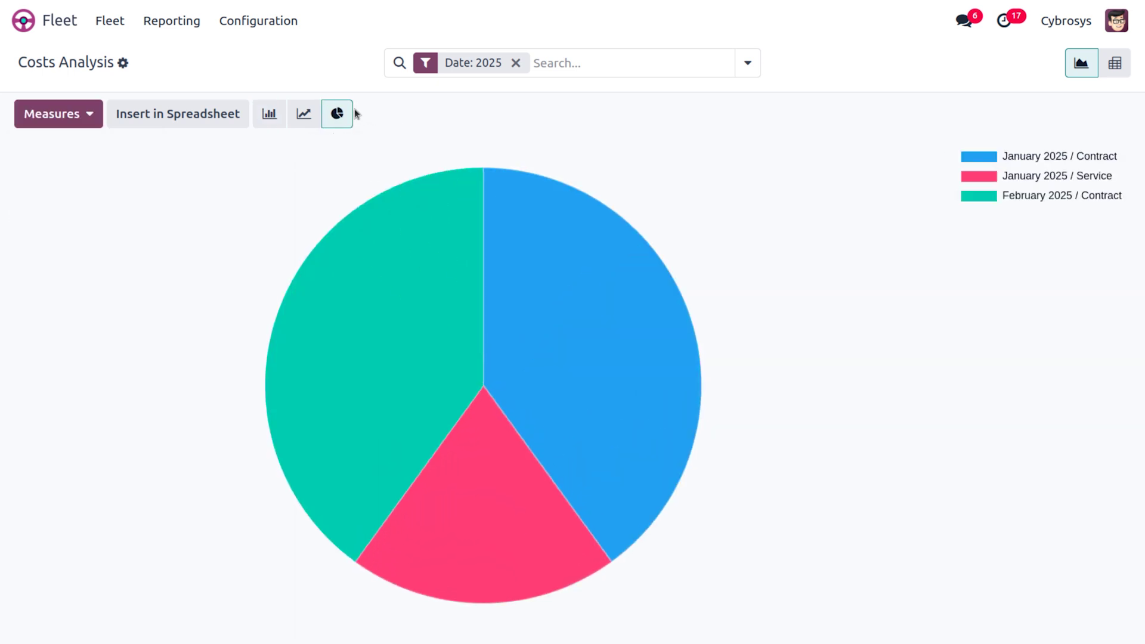
{"action": "left_click", "coordinate": [267, 116]}
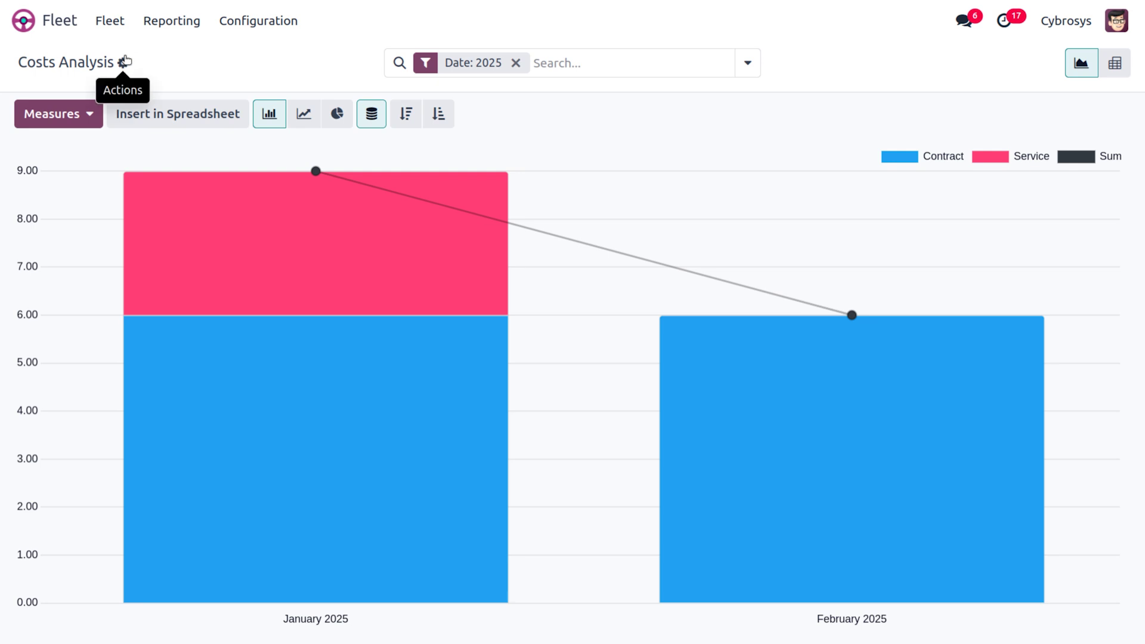
{"action": "left_click", "coordinate": [110, 21]}
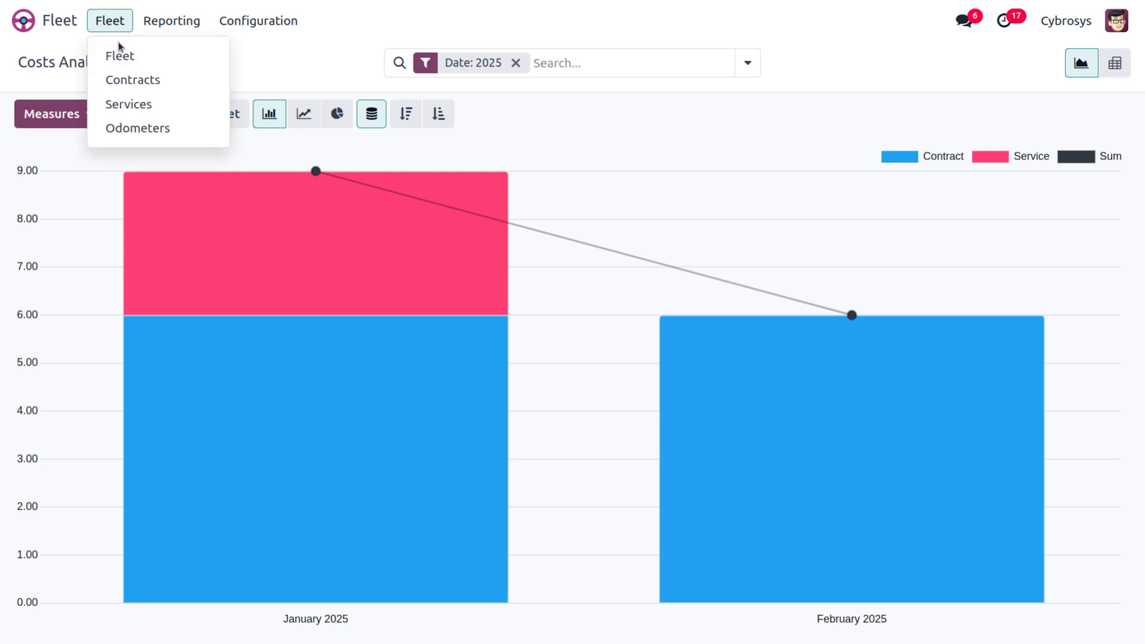
{"action": "left_click", "coordinate": [121, 53]}
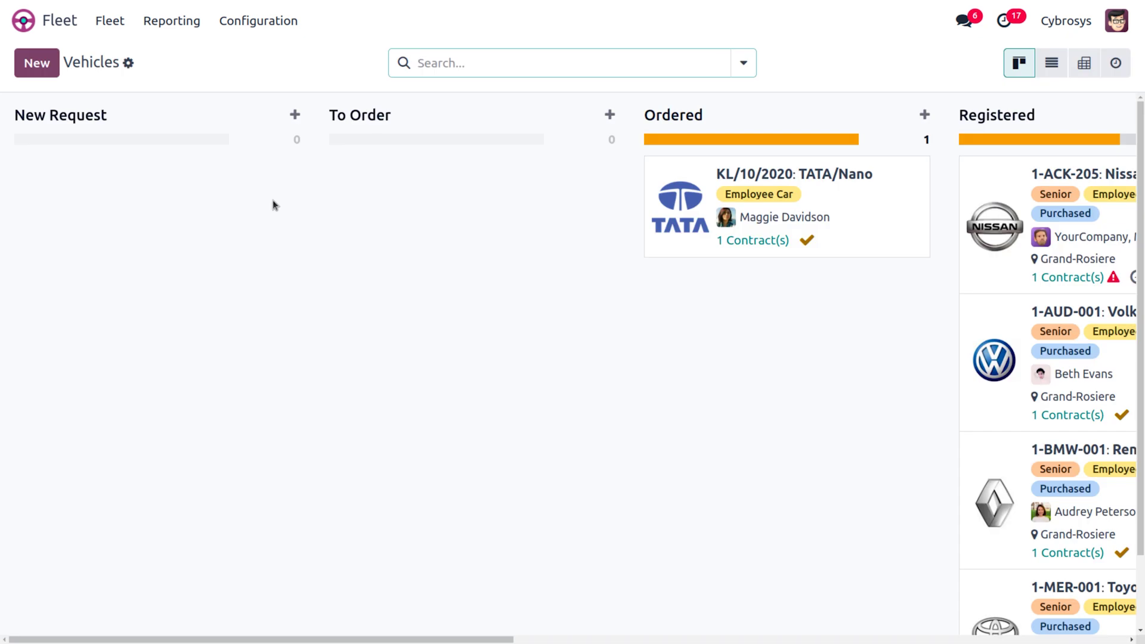